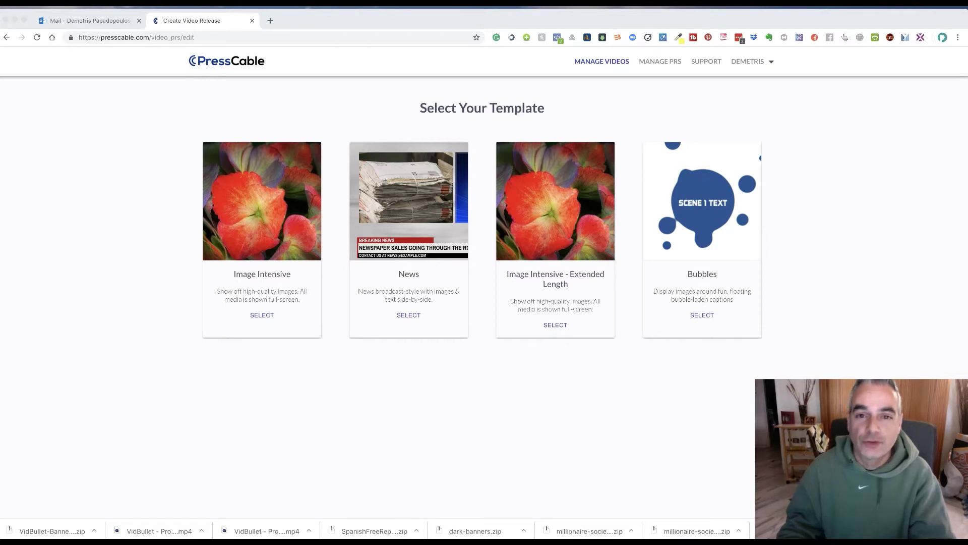
Choose the News video template and briefly play its preview.
click(383, 412)
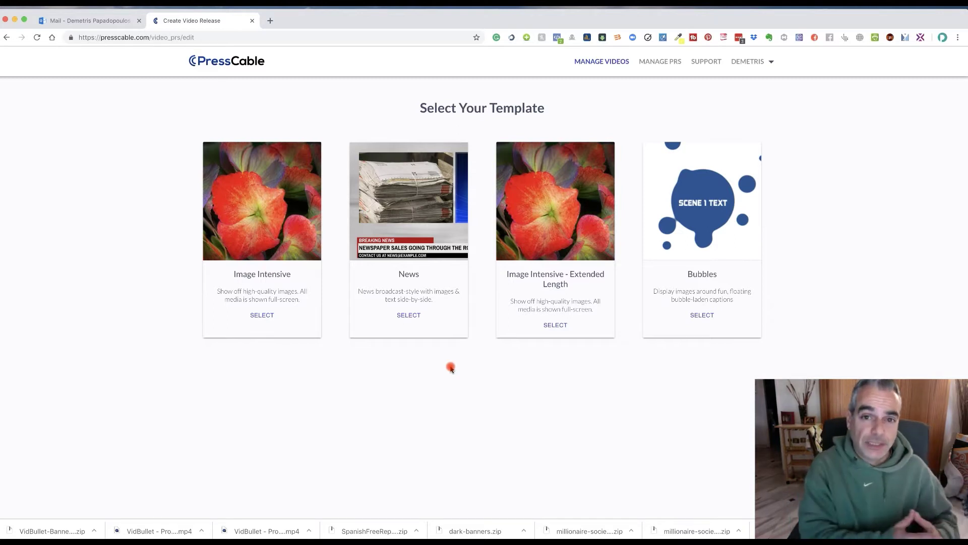
click(398, 315)
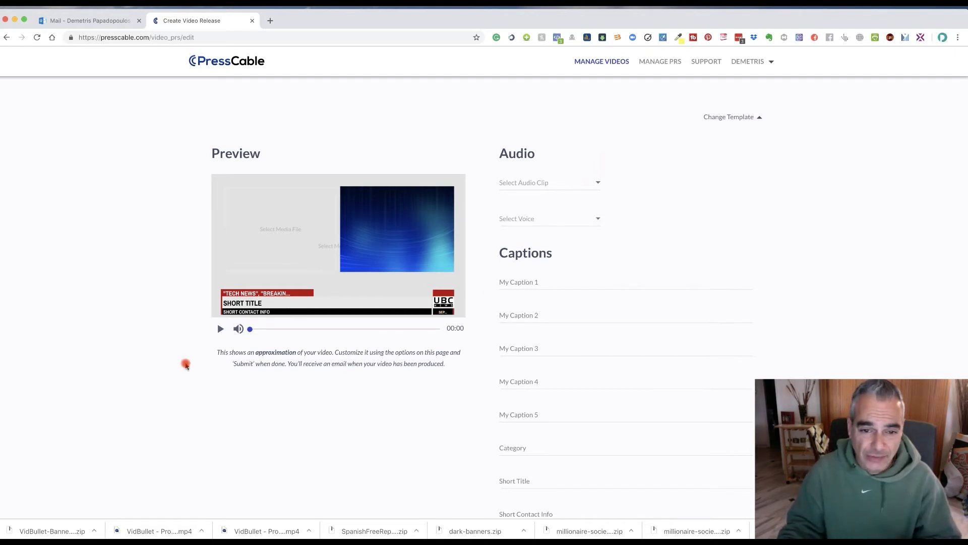
click(220, 330)
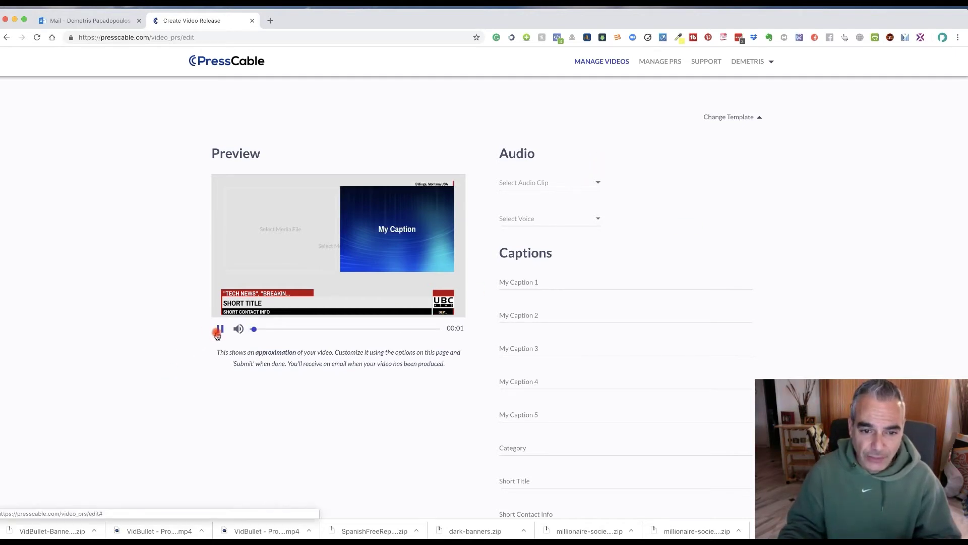
click(220, 330)
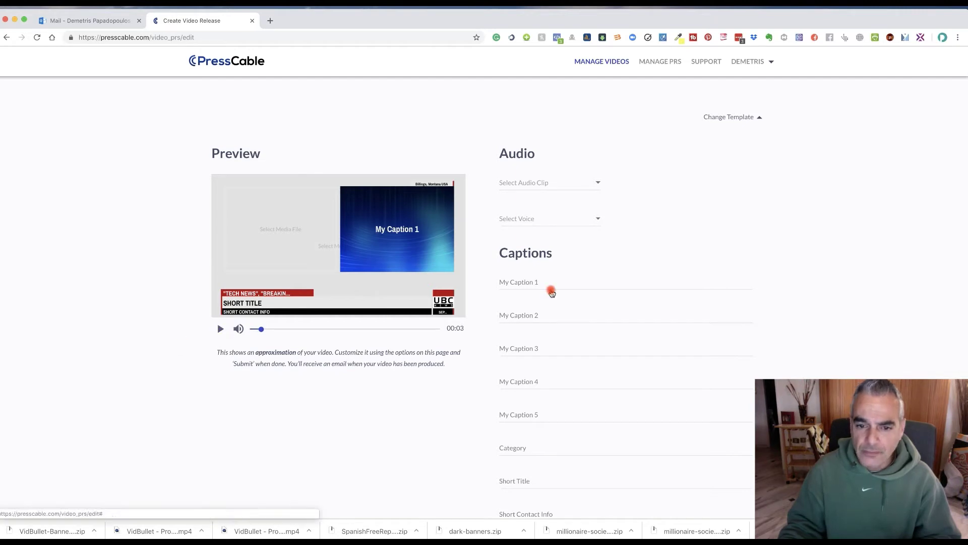
Set Audio Clip 1 as the soundtrack and listen to it briefly.
click(574, 187)
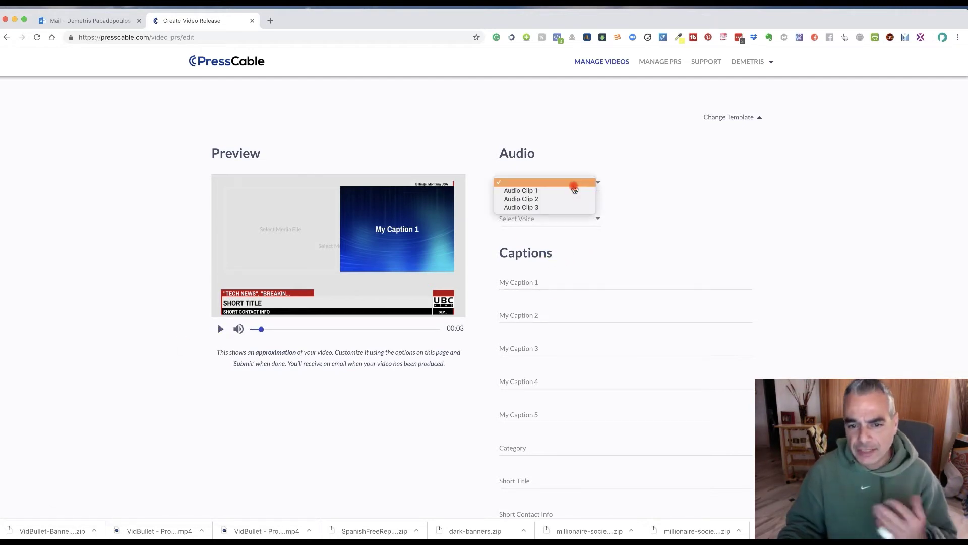
click(566, 190)
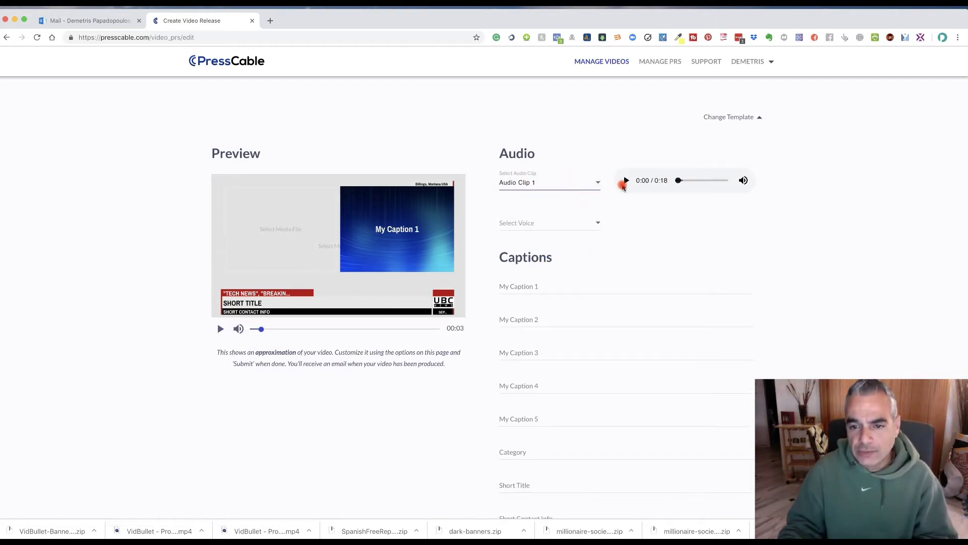
click(627, 180)
click(626, 181)
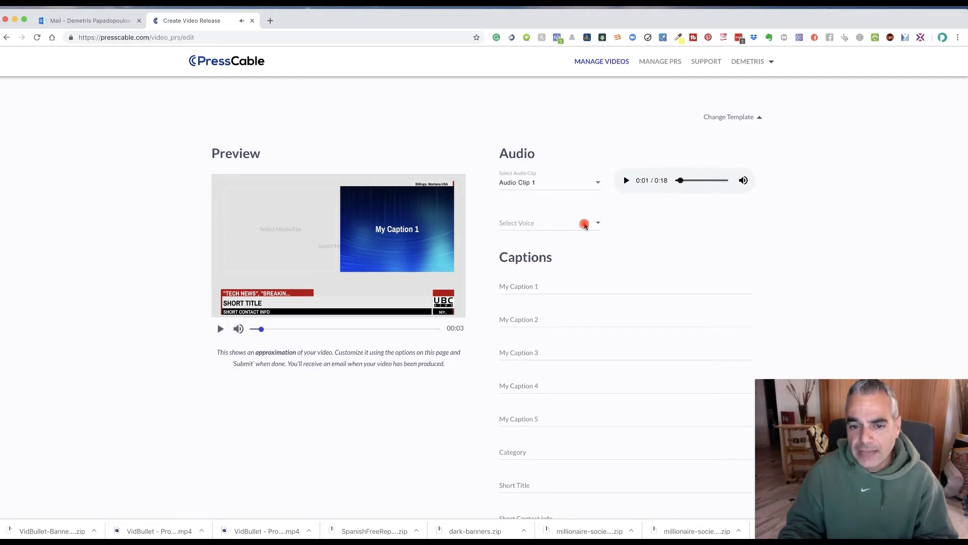
Look through the narration voices without choosing one, leaving the captions blank.
click(583, 222)
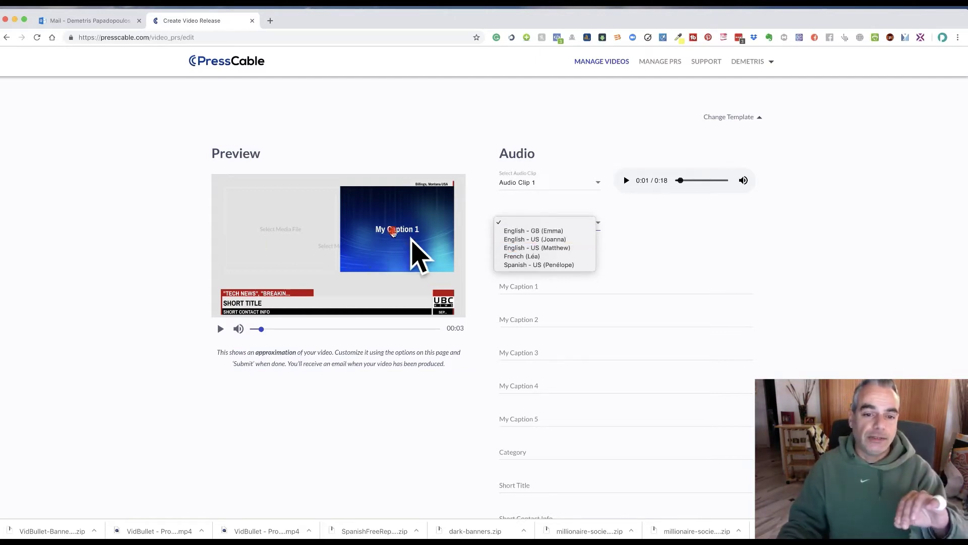
click(705, 247)
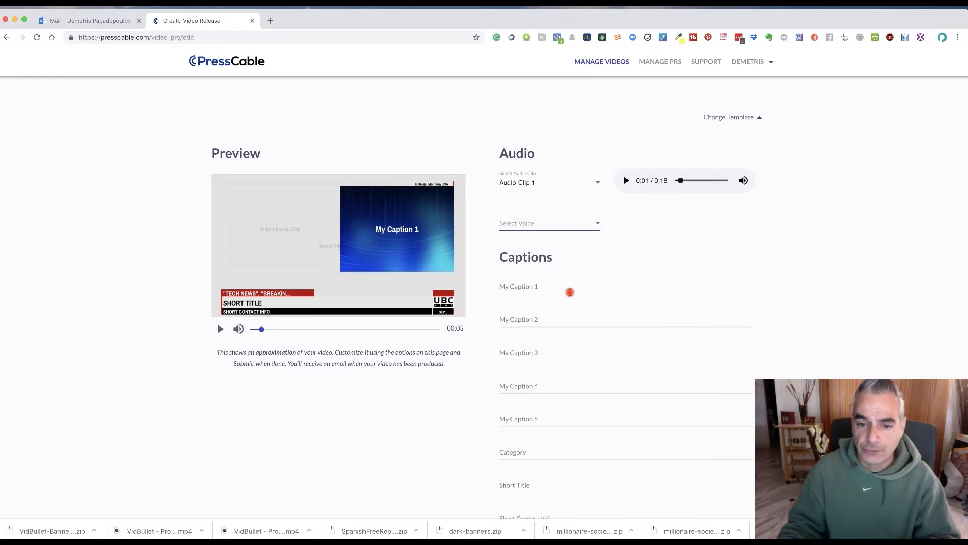
click(574, 289)
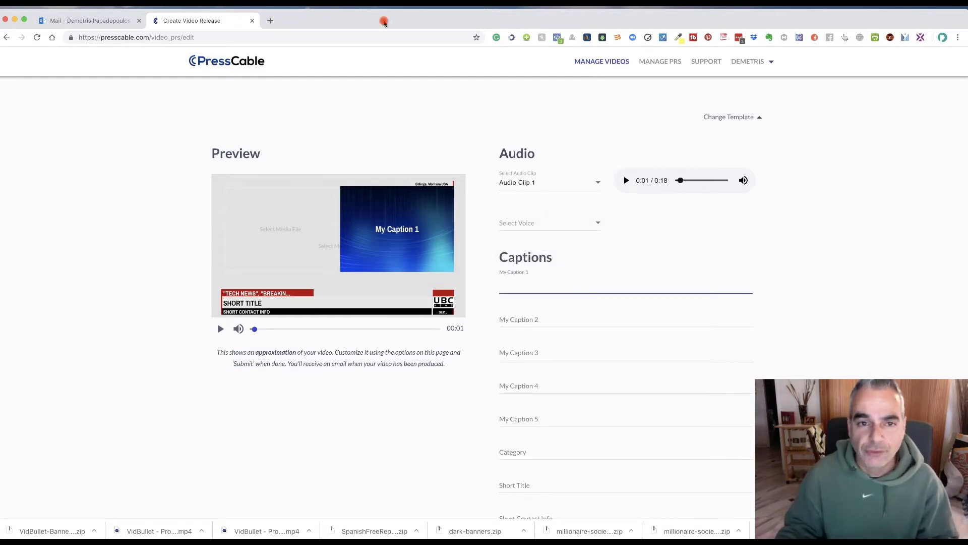
mouse_move(296, 28)
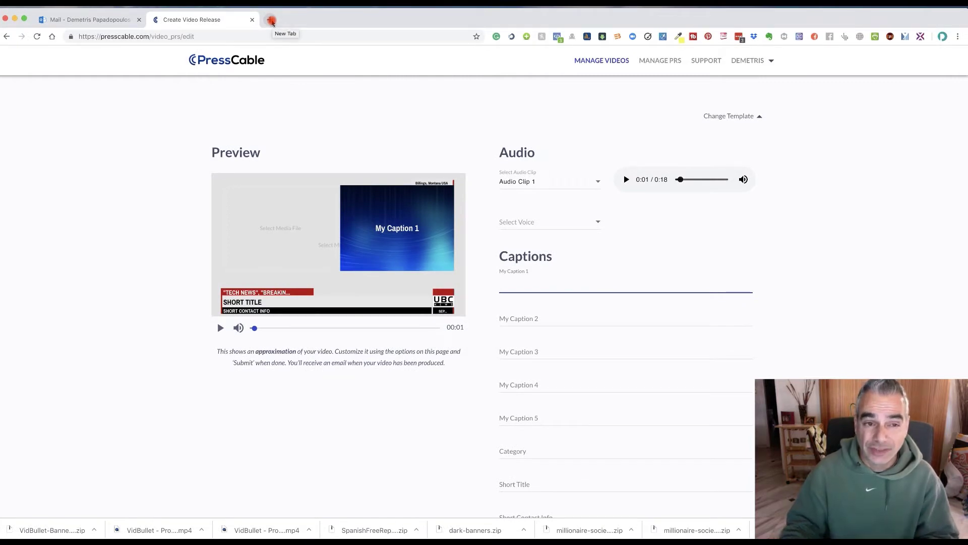
click(271, 21)
text(trafficzion.com)
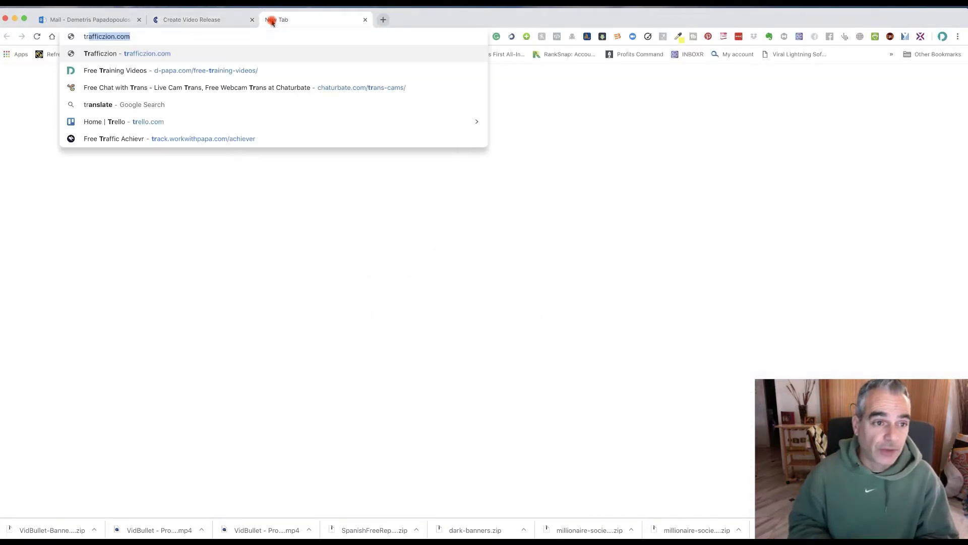
key(Return)
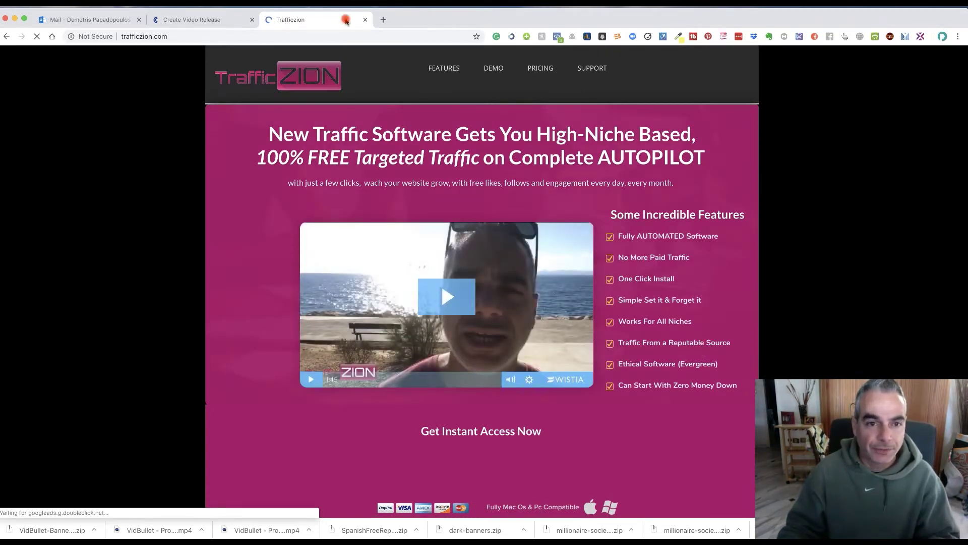
key(super+w)
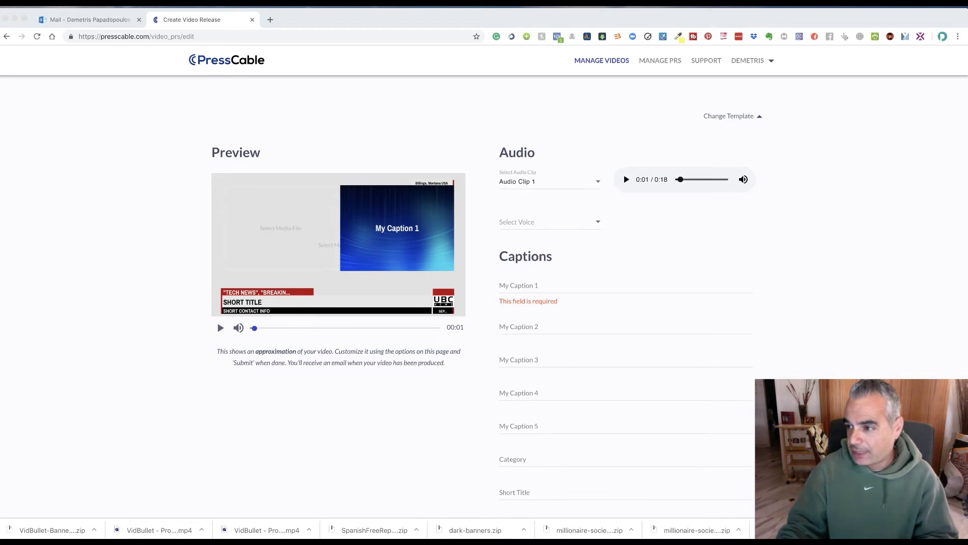
Enter 'New Software Gets You High- Niche Based 100% FREE Traffic on Complete Autopilot!' as My Caption 1.
click(532, 287)
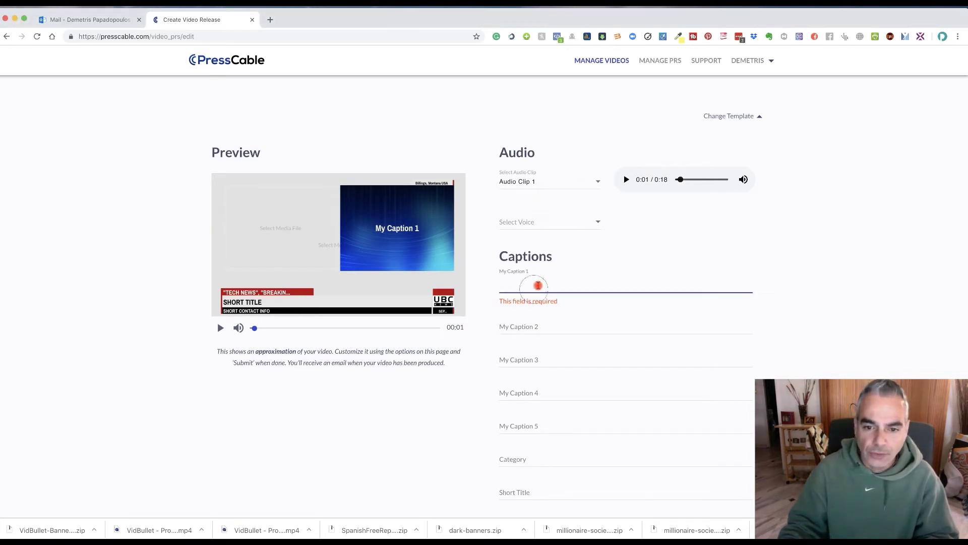
text(New Softe)
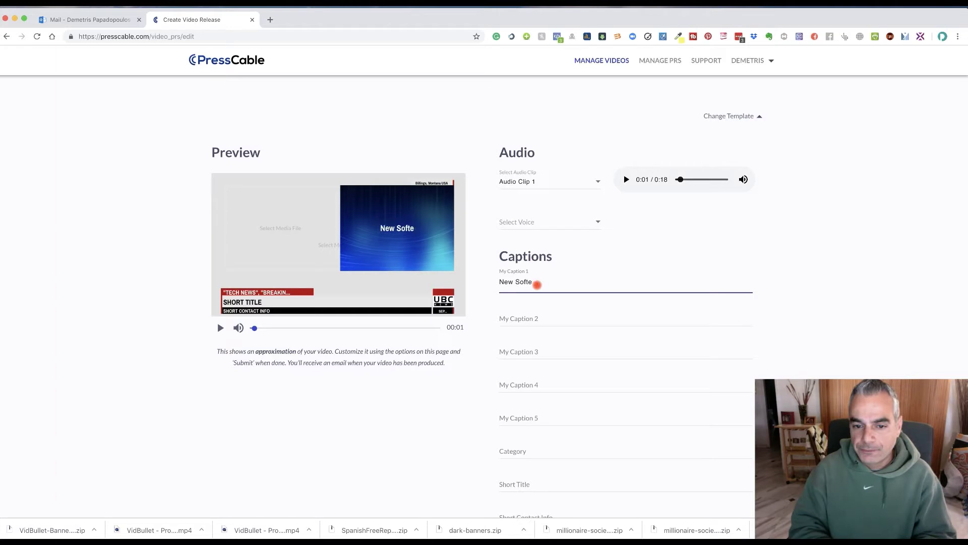
key(BackSpace)
text(waer)
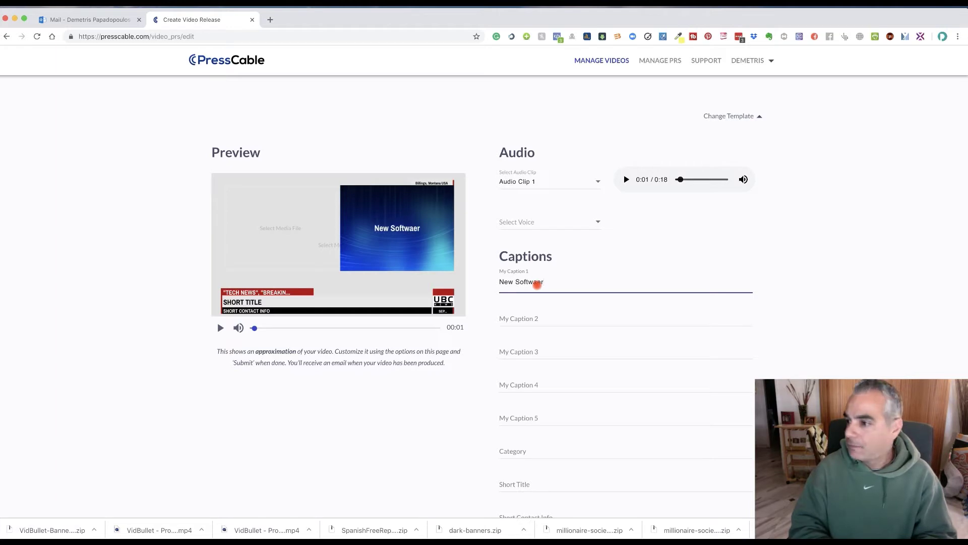
key(BackSpace)
key(BackSpace)
text(re Gets )
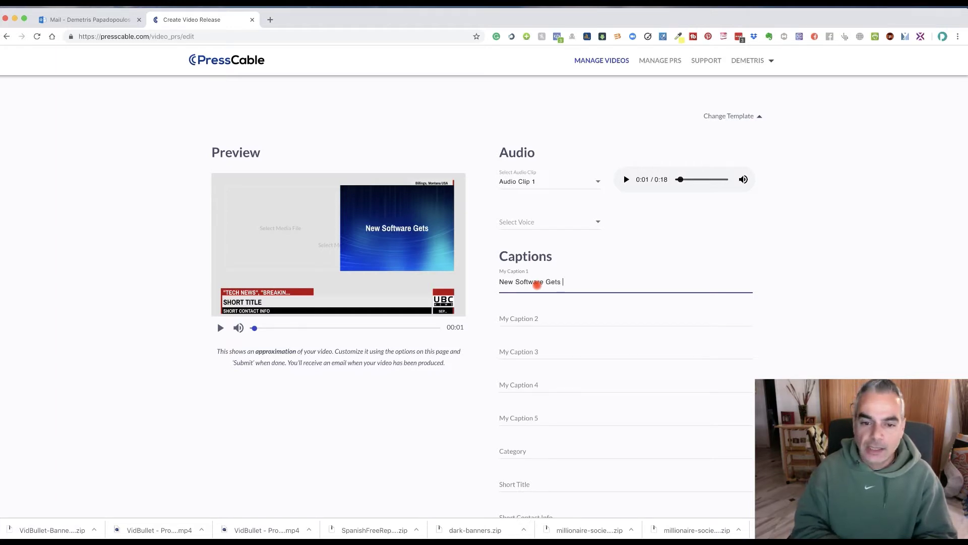
text(You High)
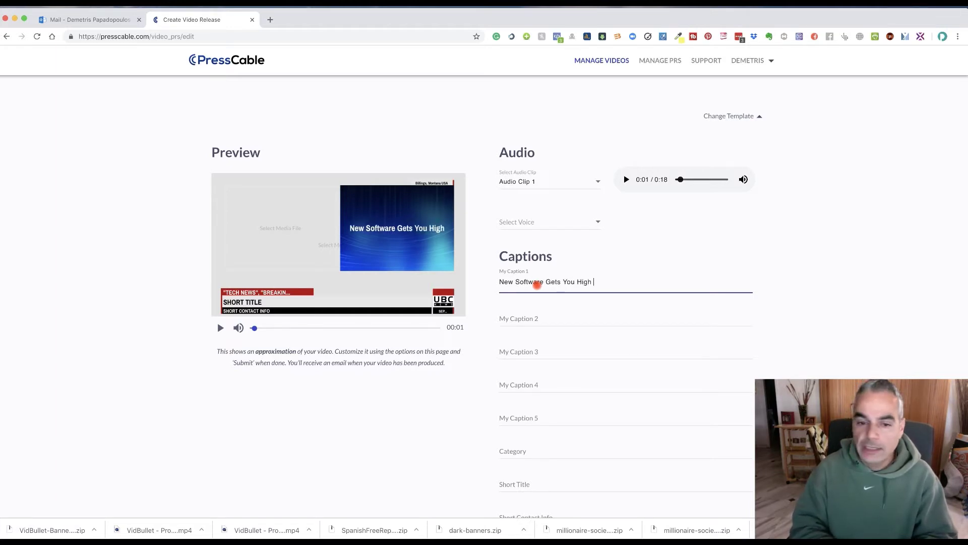
text(- Niche)
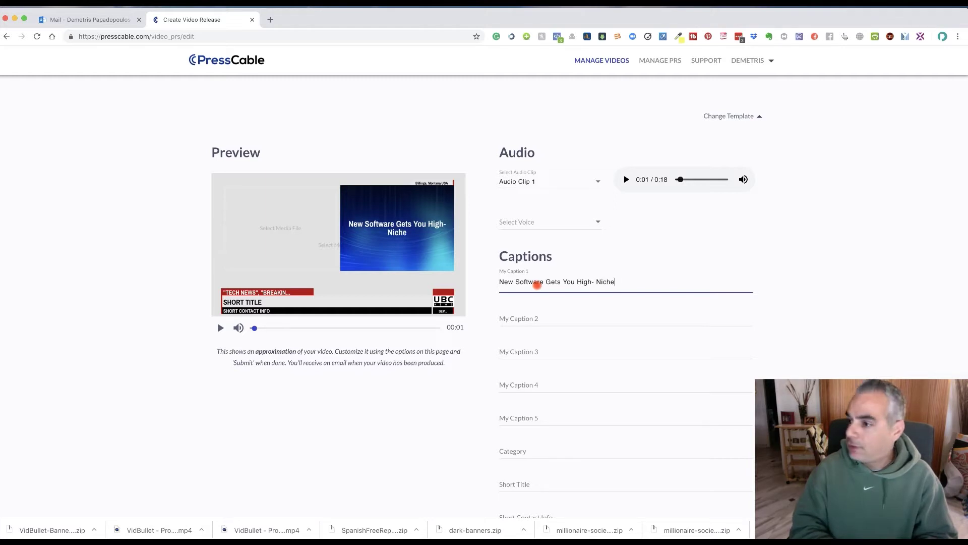
text( Based 100%)
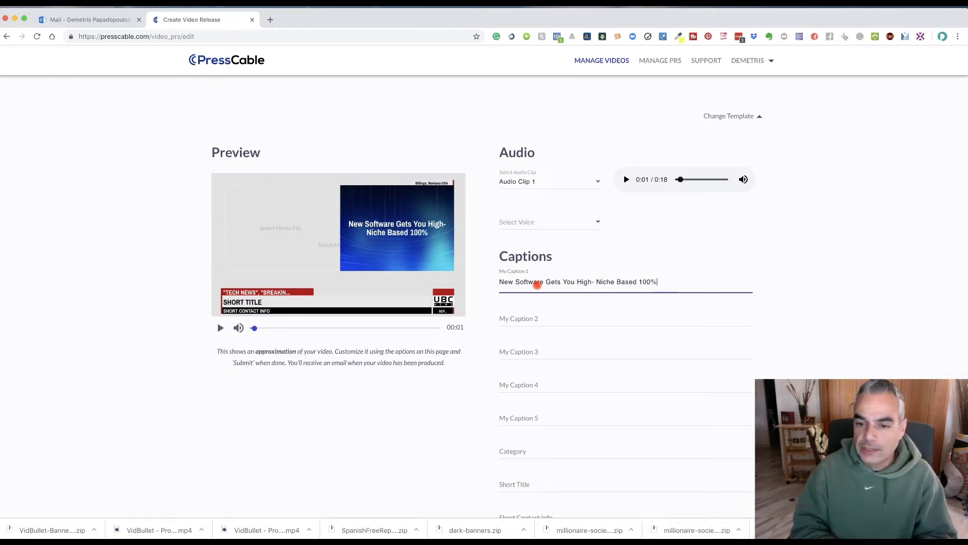
text( FREE Tr)
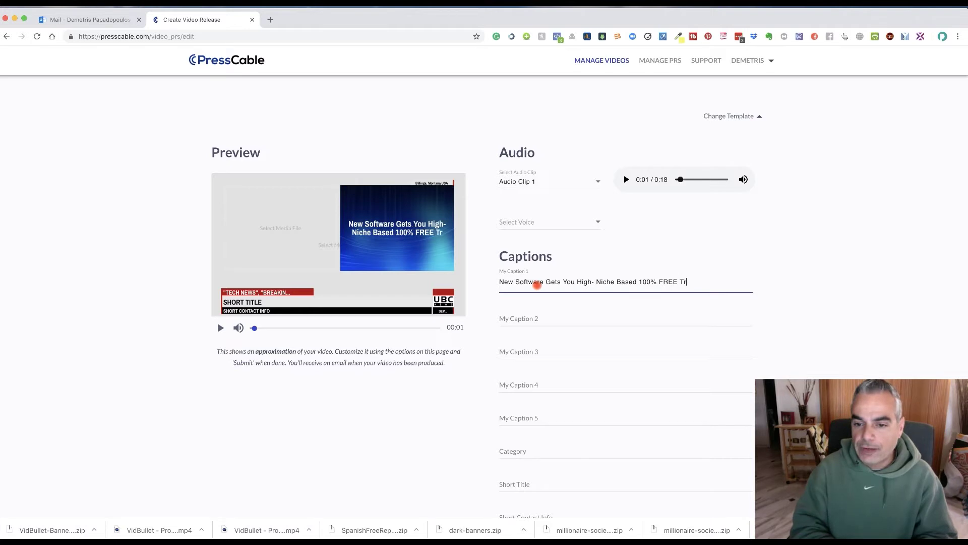
text(affic on Com)
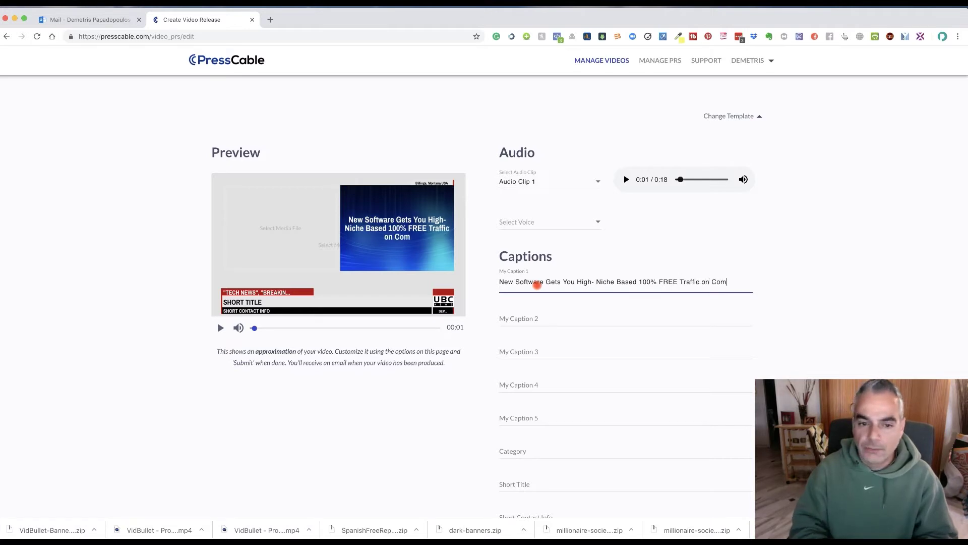
text(plete Autop)
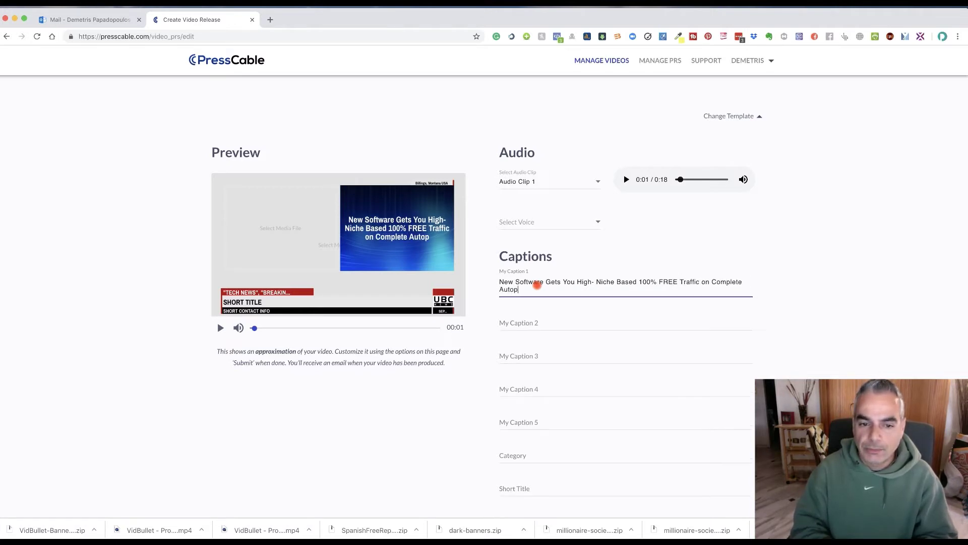
text(ilot)
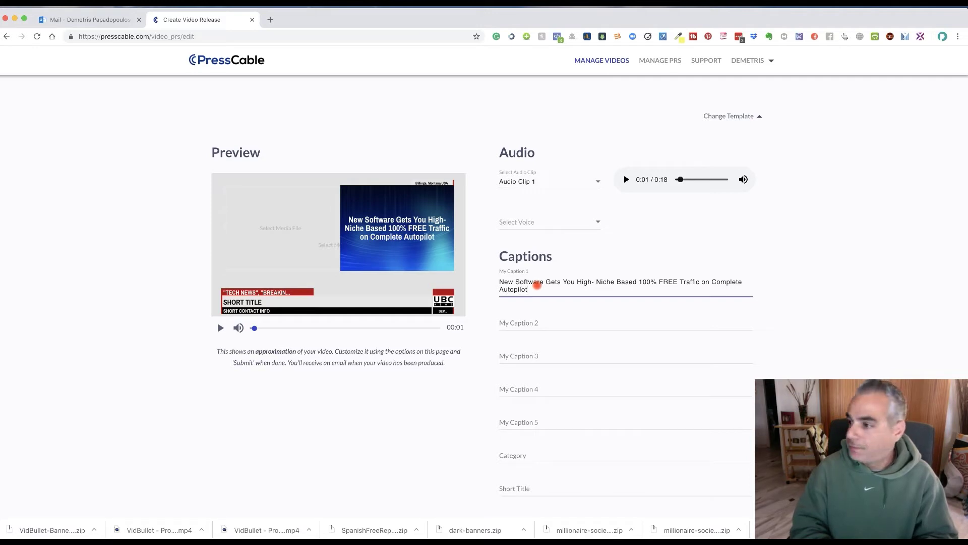
text(!)
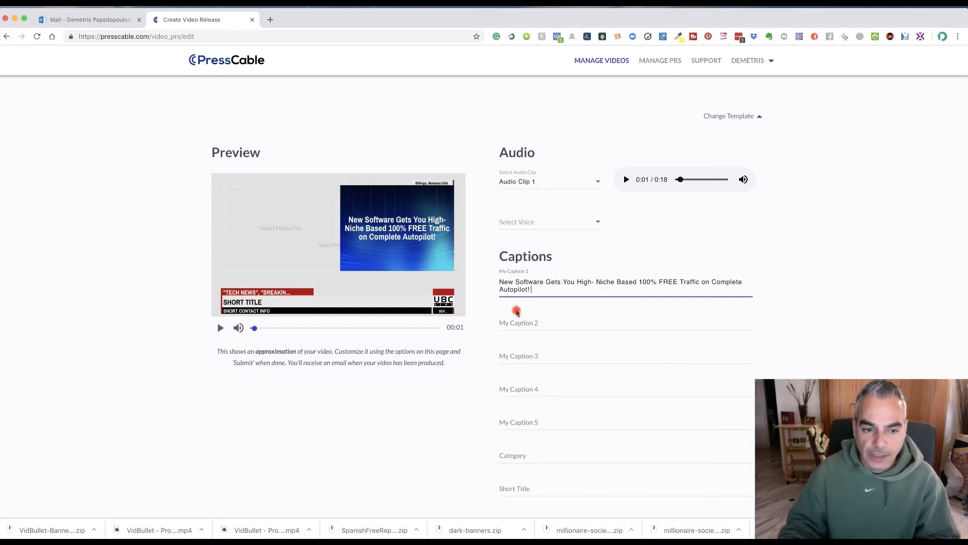
scroll(516, 310, down, 1)
scroll(516, 312, down, 1)
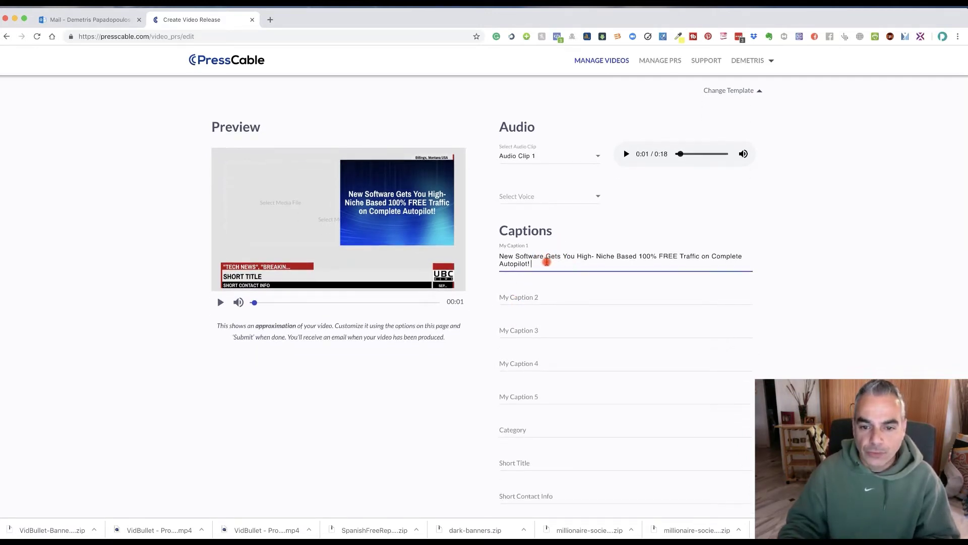
Copy the first caption's text, leaving captions 2 and 3 empty.
drag(545, 263, 498, 249)
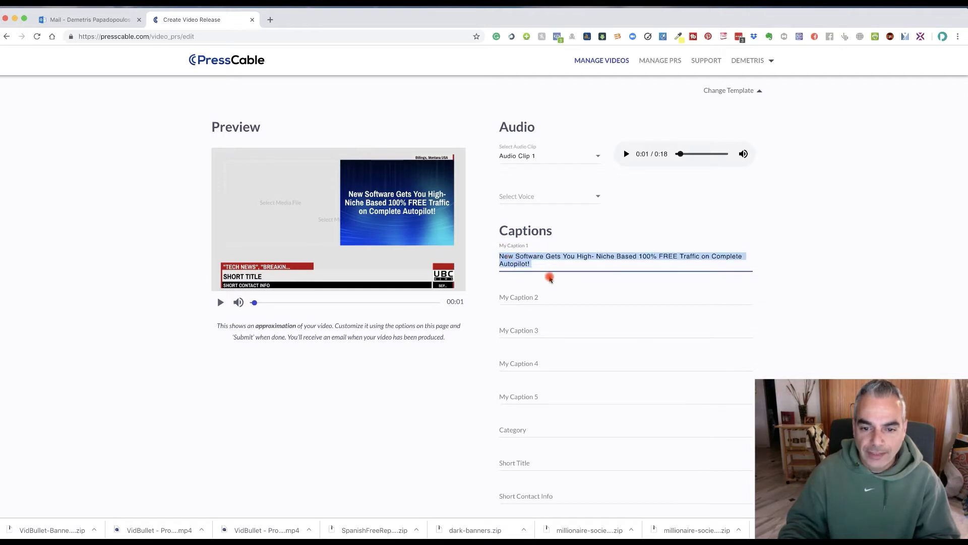
right_click(512, 257)
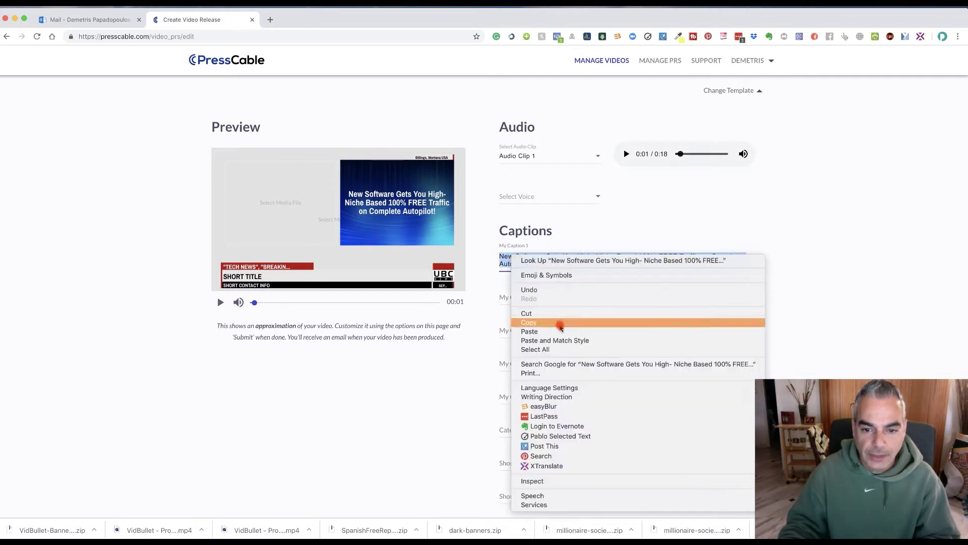
click(559, 323)
click(555, 296)
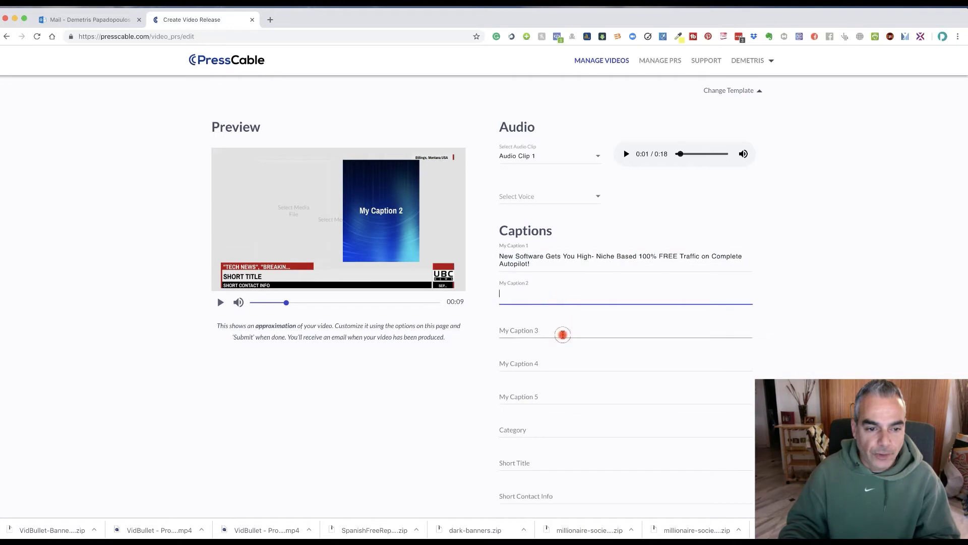
click(562, 334)
click(566, 309)
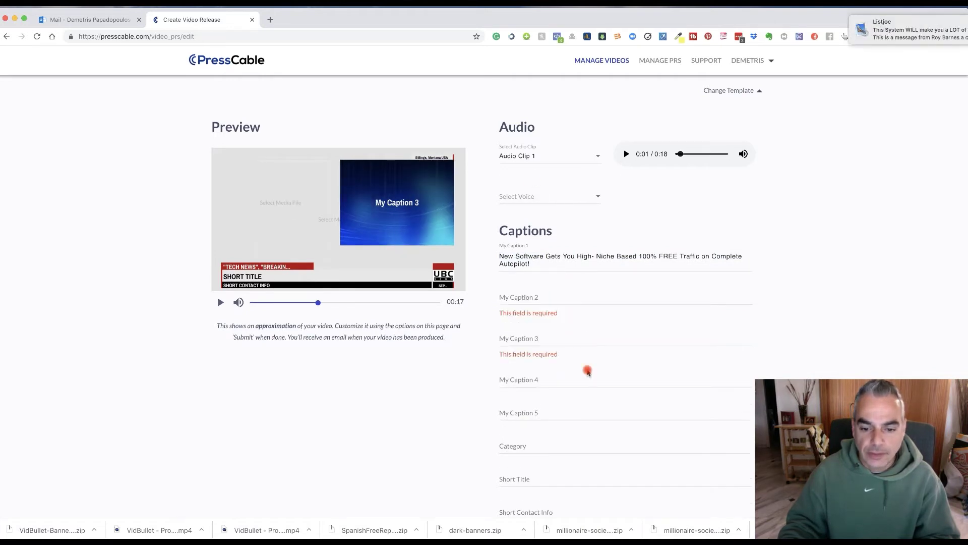
scroll(587, 372, down, 5)
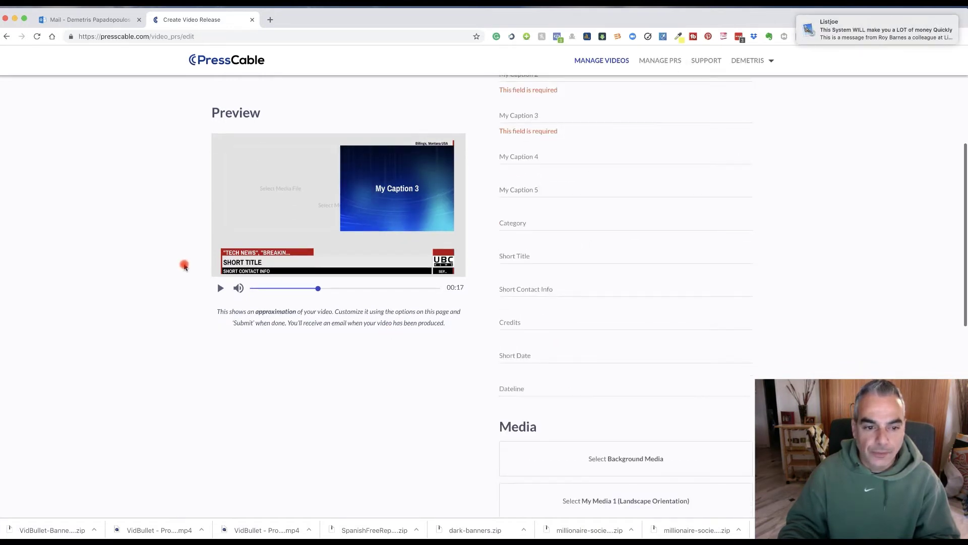
scroll(566, 367, down, 2)
scroll(567, 370, up, 3)
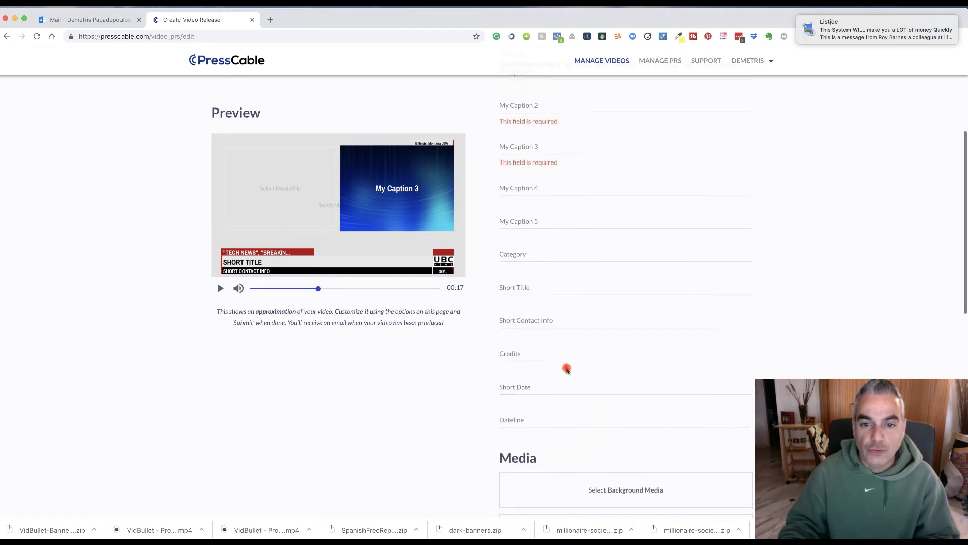
scroll(567, 369, up, 5)
Paste it into Short Title and edit it to 'New Software Gets You Free Targeted Traffic !'.
click(546, 442)
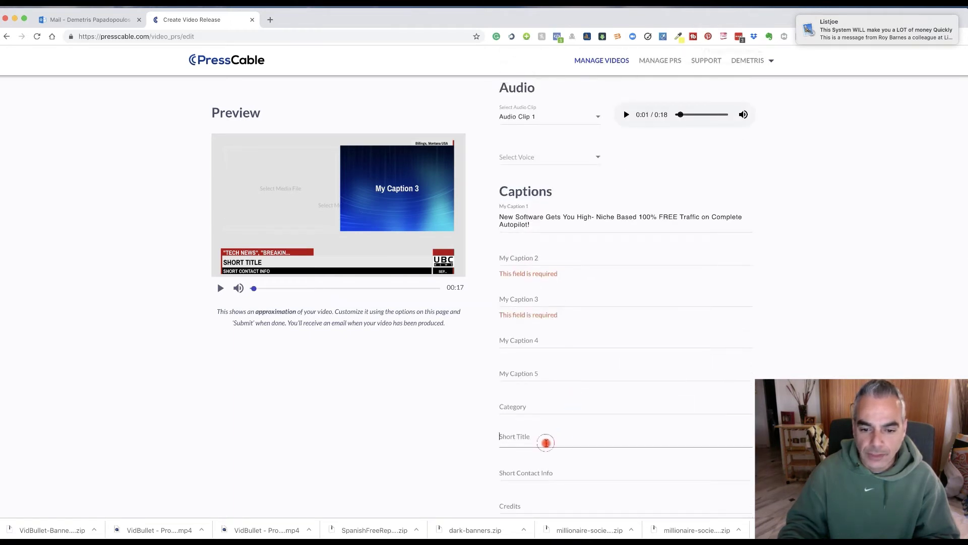
key(super+v)
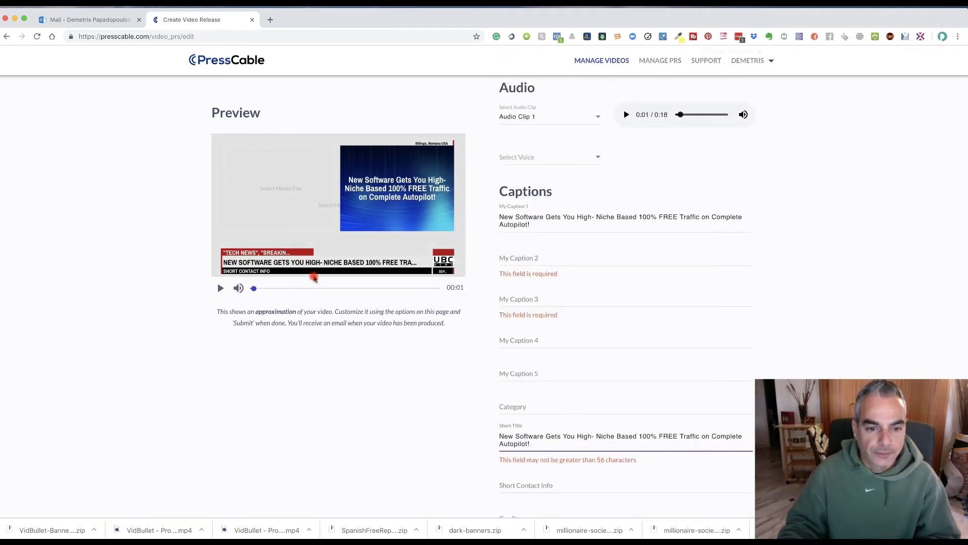
scroll(452, 345, down, 1)
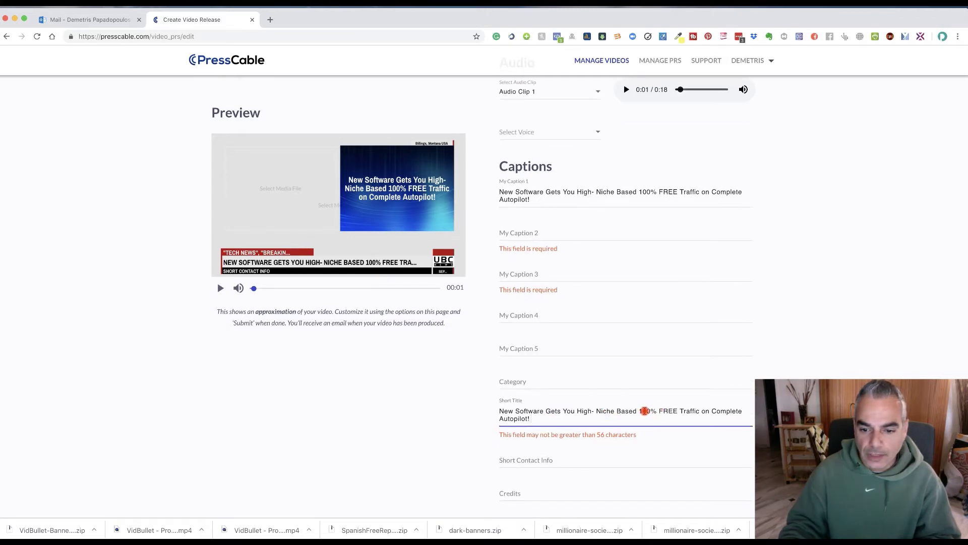
shift+click(591, 408)
shift+click(575, 407)
key(BackSpace)
text(F)
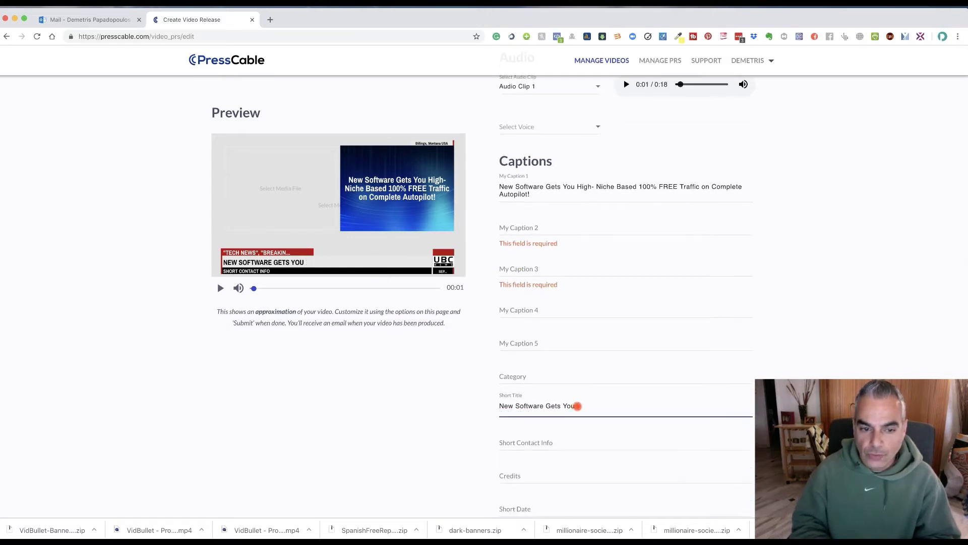
text(ree )
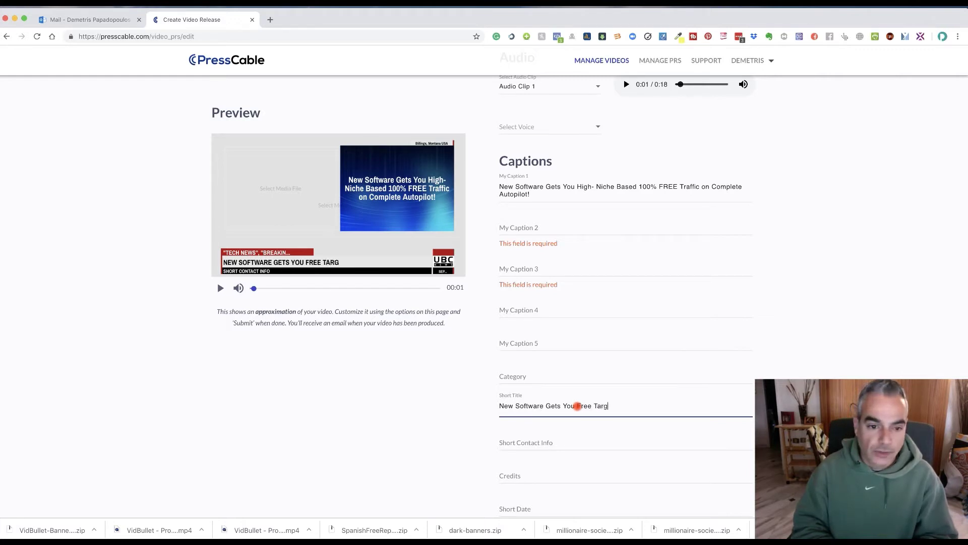
text(Targeted Traffic on Autopilot)
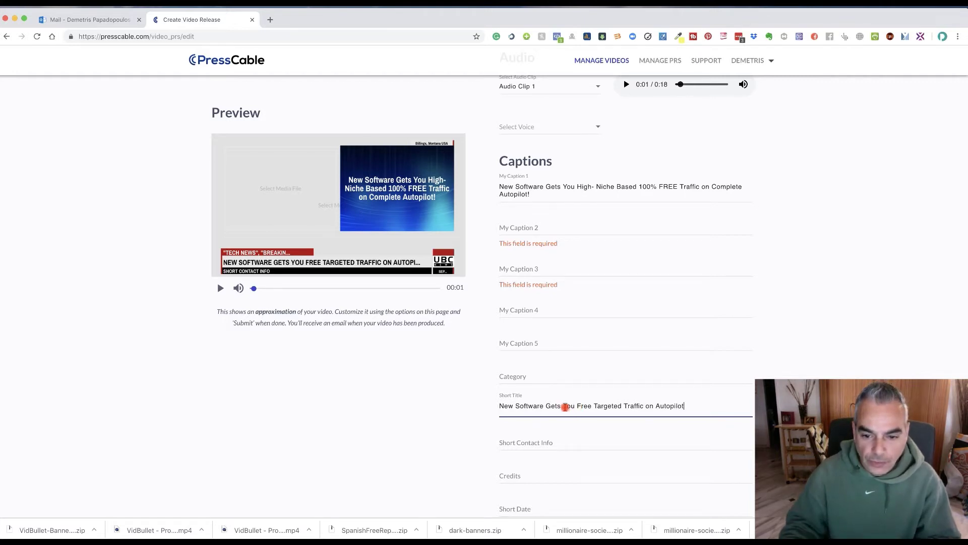
drag(645, 406, 735, 406)
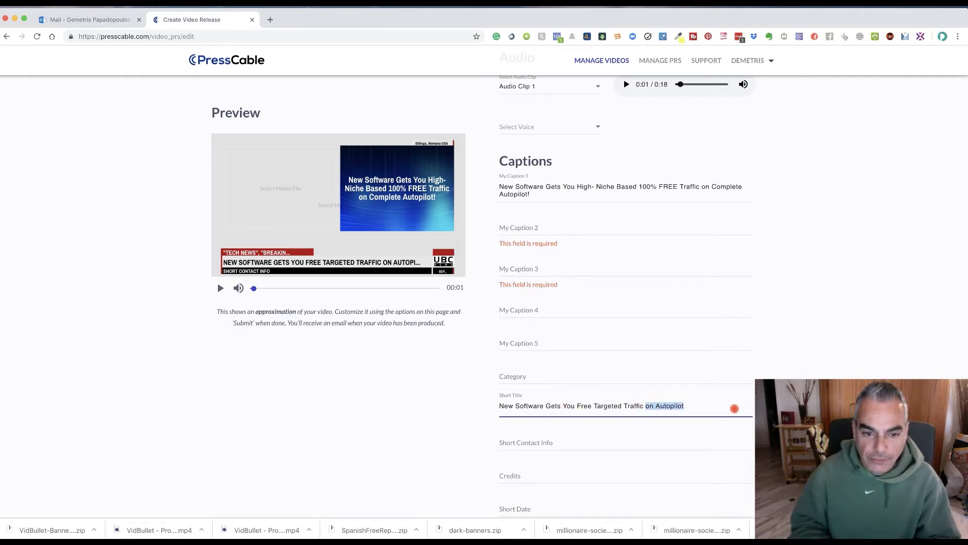
key(BackSpace)
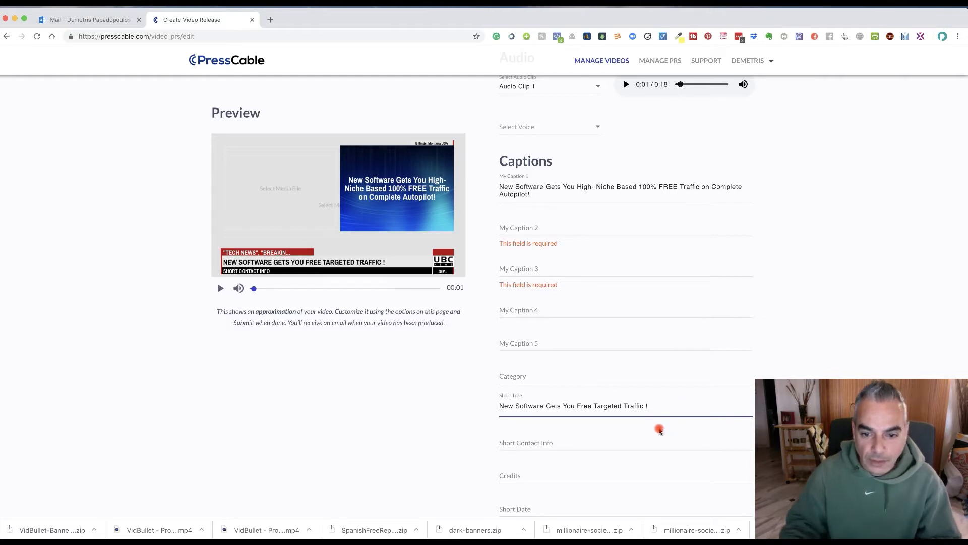
Enter 'with just a few clicks, watch your website grow' as the Short Contact Info.
click(565, 443)
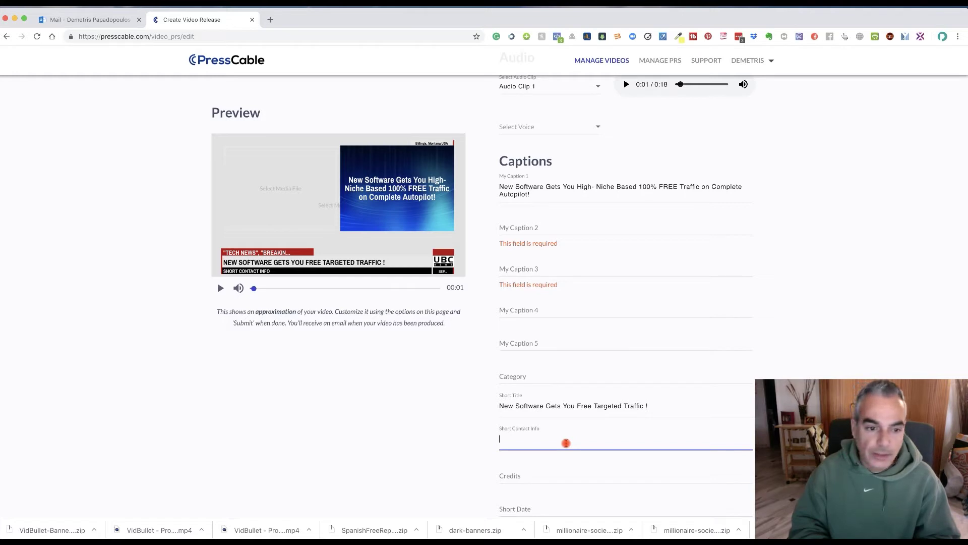
text(with just a few clicks, watch your website grow,)
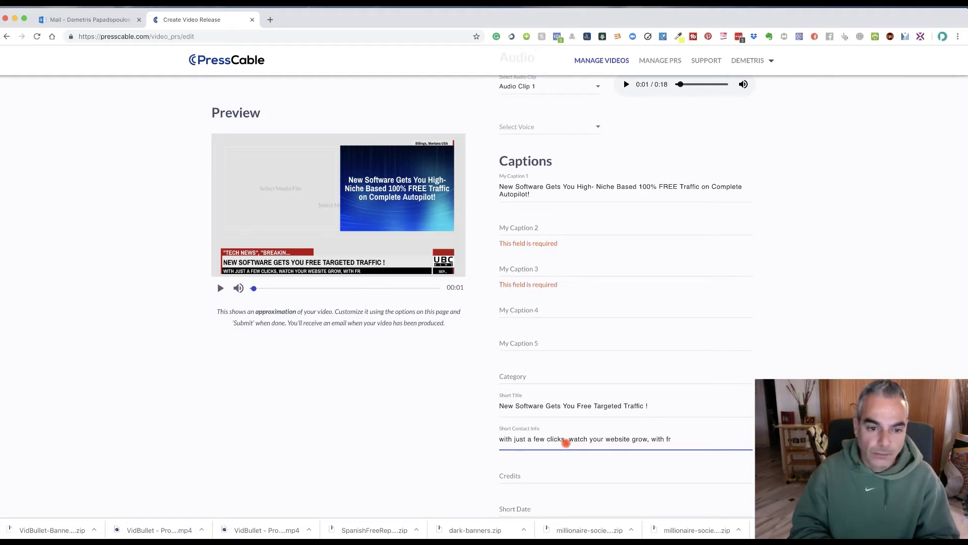
key(BackSpace)
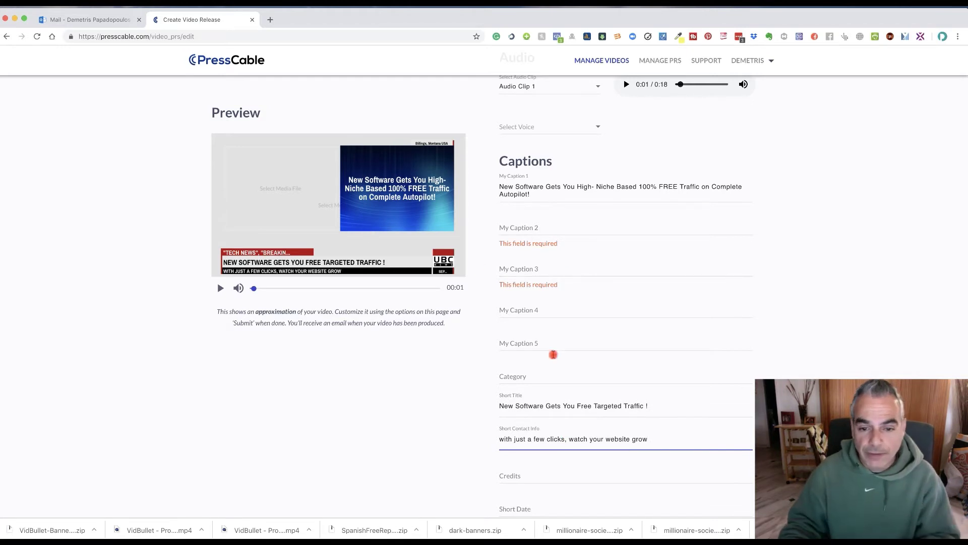
scroll(541, 282, up, 2)
scroll(549, 275, down, 2)
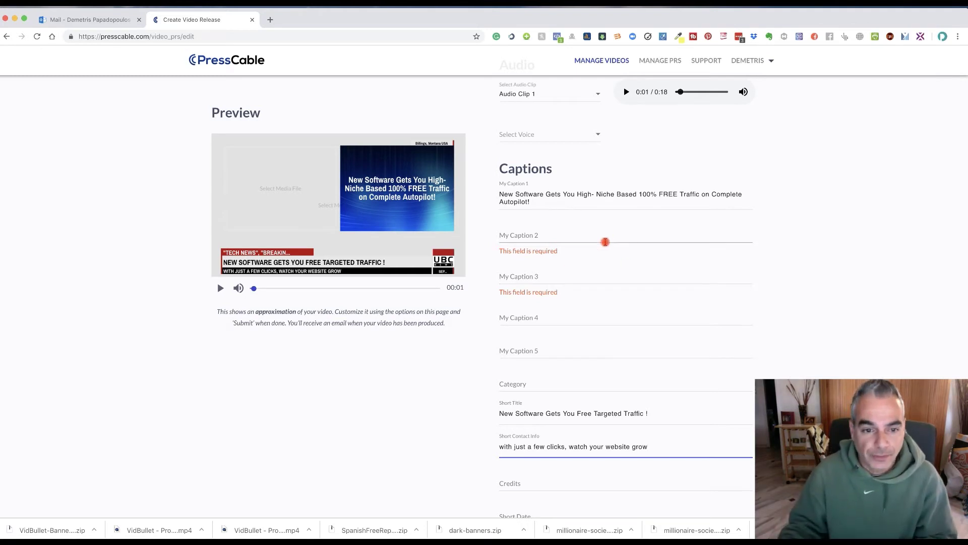
scroll(602, 251, up, 1)
scroll(552, 317, down, 2)
Fill captions 2–5: 'Fully Automated Software', 'No More Paid Traffic', 'One Click INSTALL', 'Simple Set & Forget'.
click(603, 220)
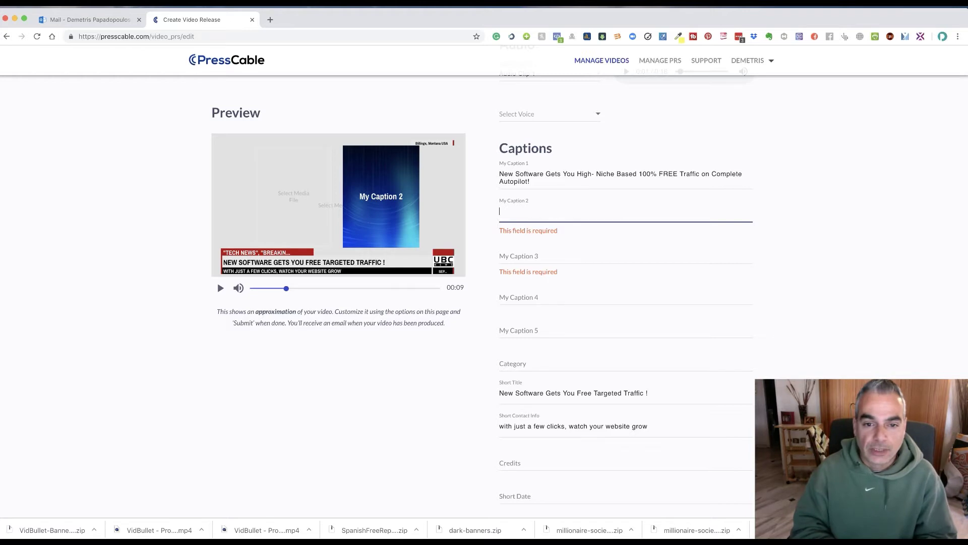
text(Ful)
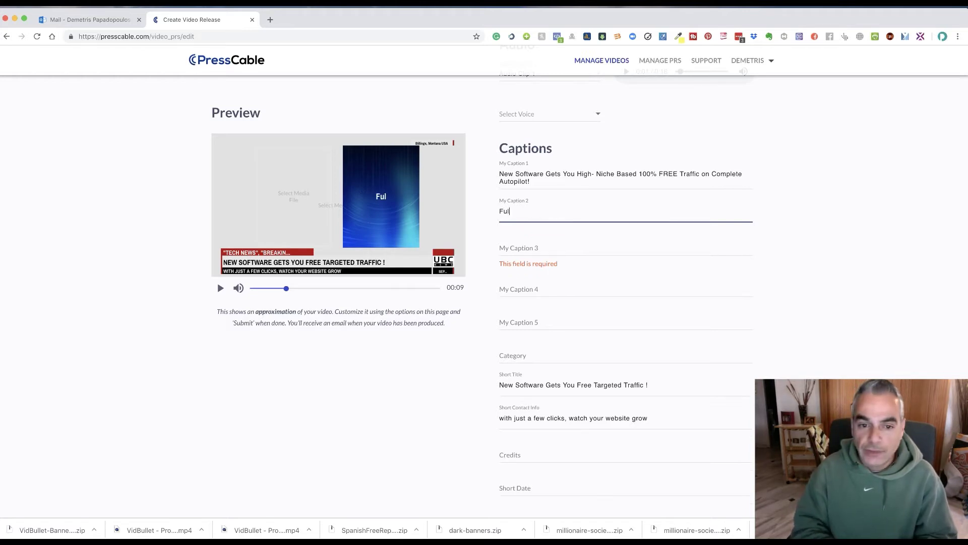
text(ly Automated Software)
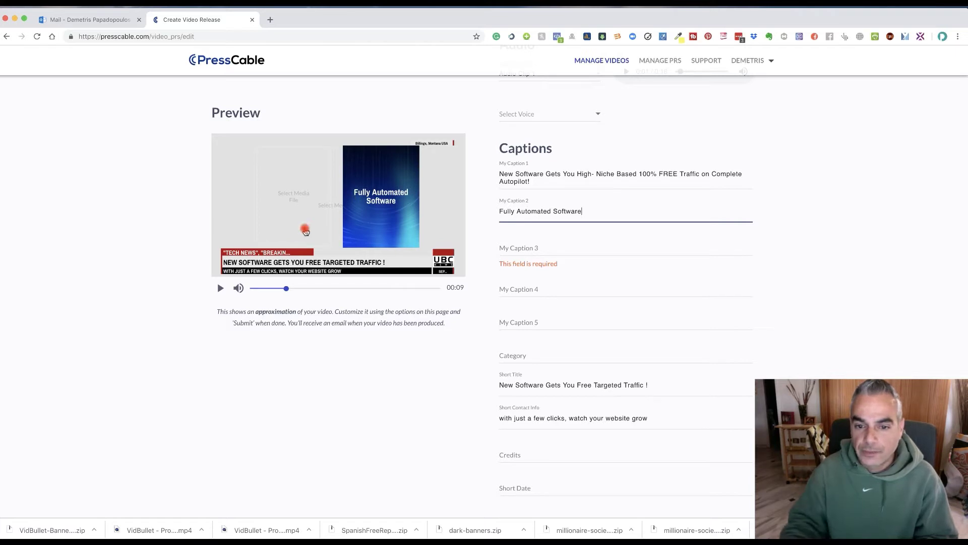
click(568, 247)
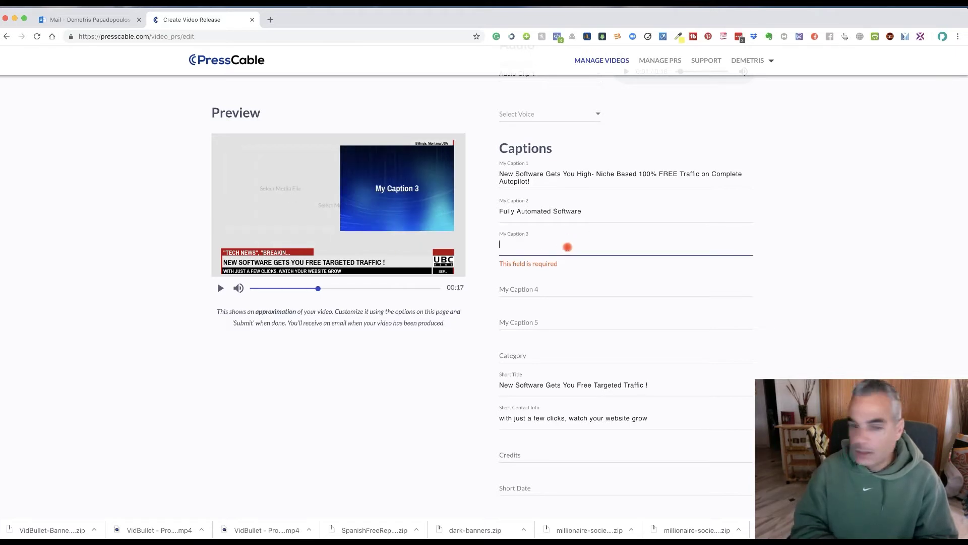
text(No P)
key(BackSpace)
text(More Paid)
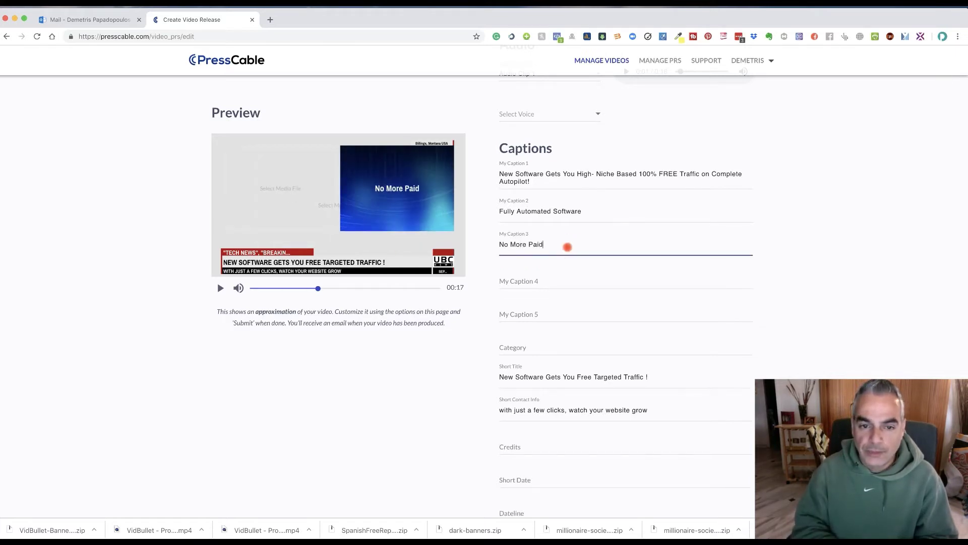
text( Traffic)
click(570, 283)
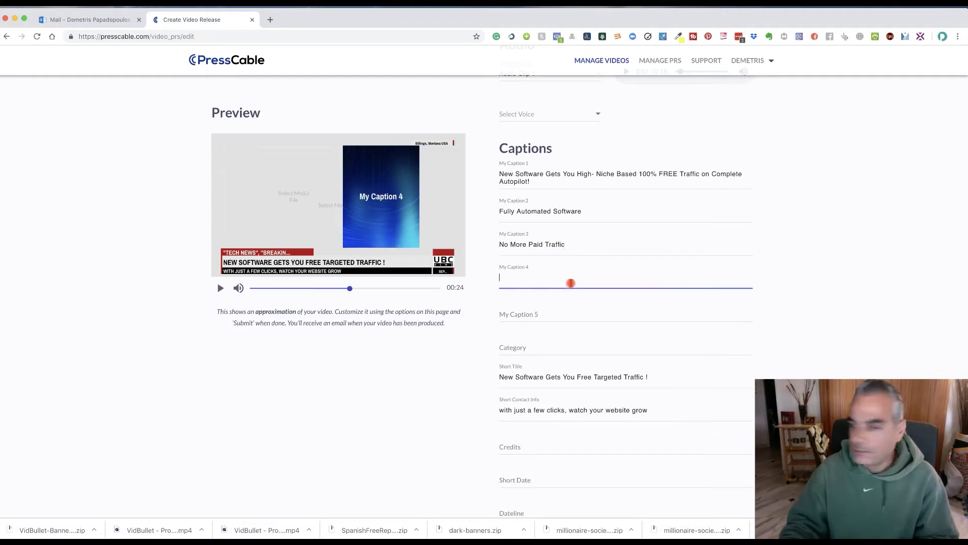
text(One Click INSTALL)
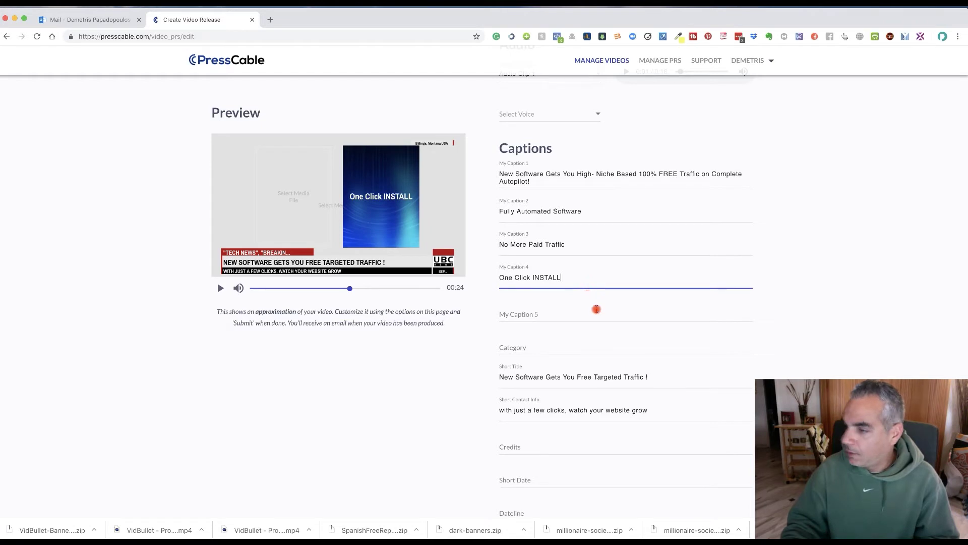
click(574, 302)
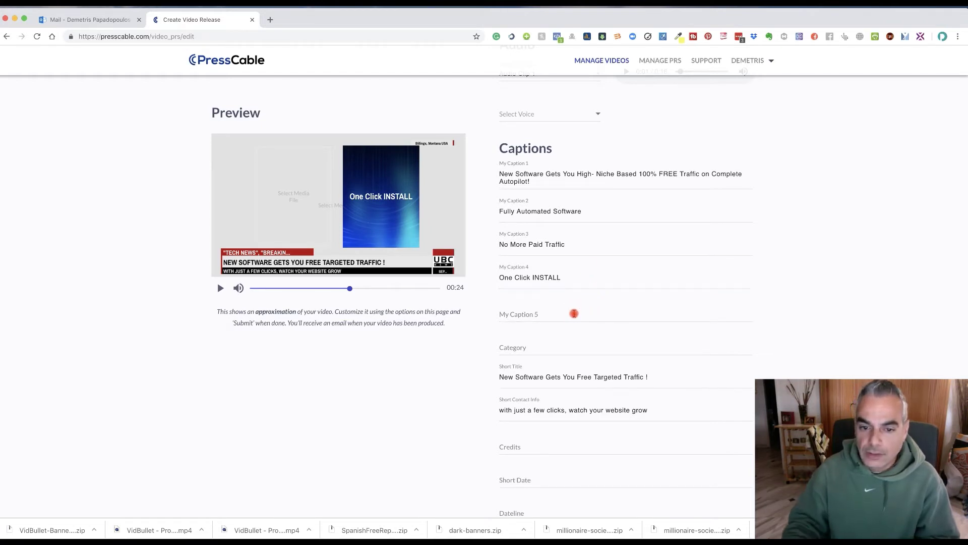
click(566, 347)
click(604, 316)
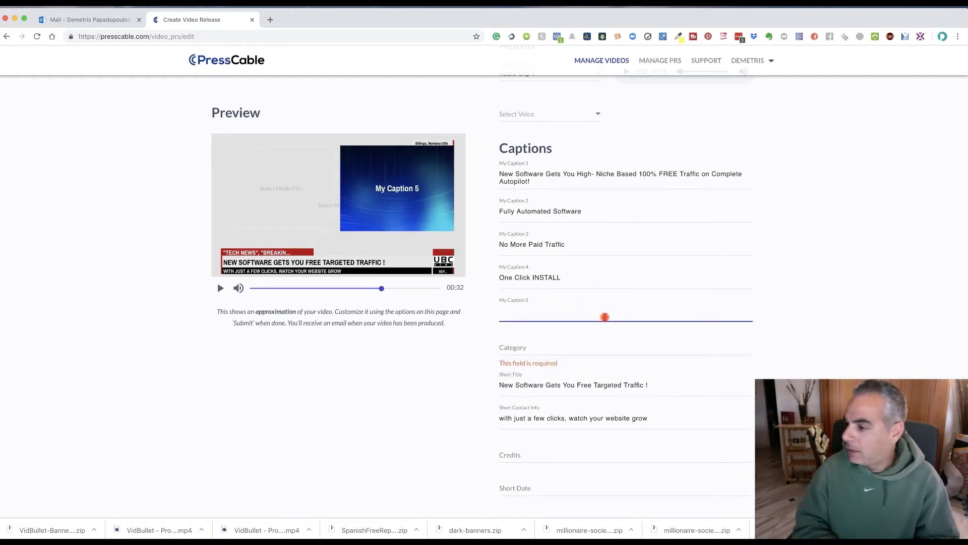
text(Simple Se)
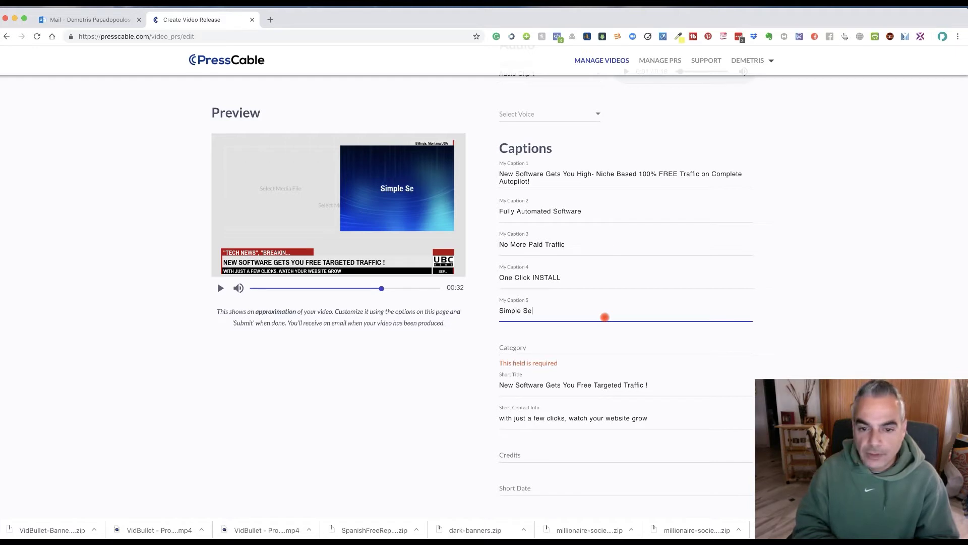
text(t & Forget)
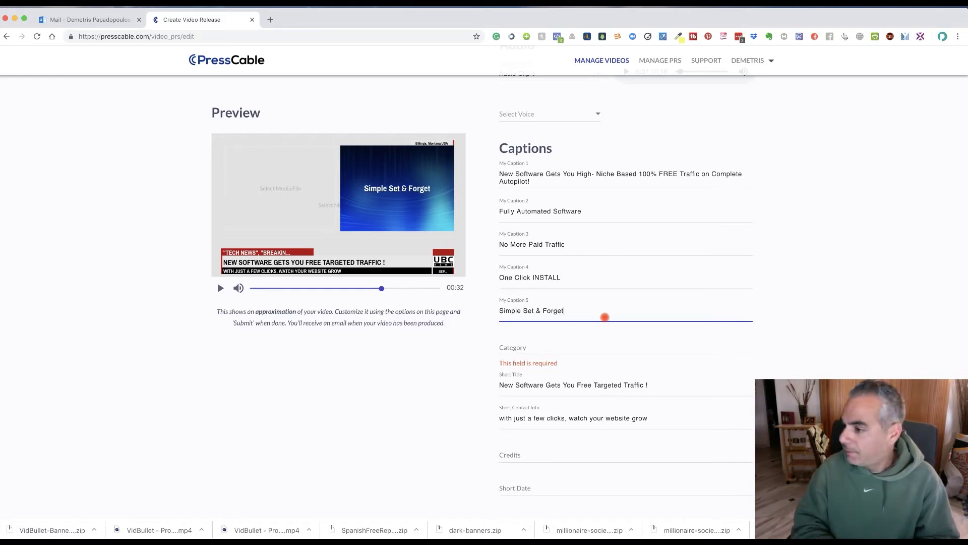
Enter 'Trafficzion 2 Launch' in the Category field.
click(563, 346)
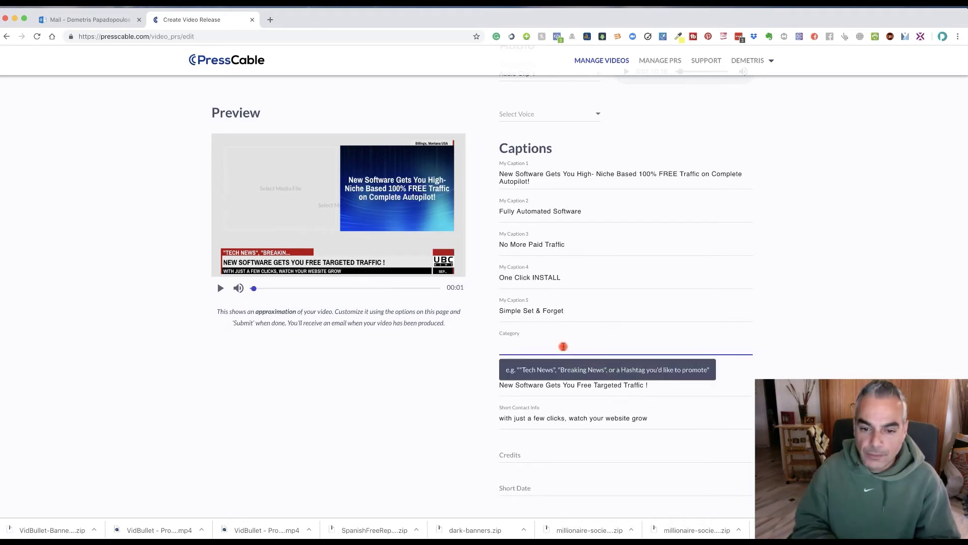
text(Work)
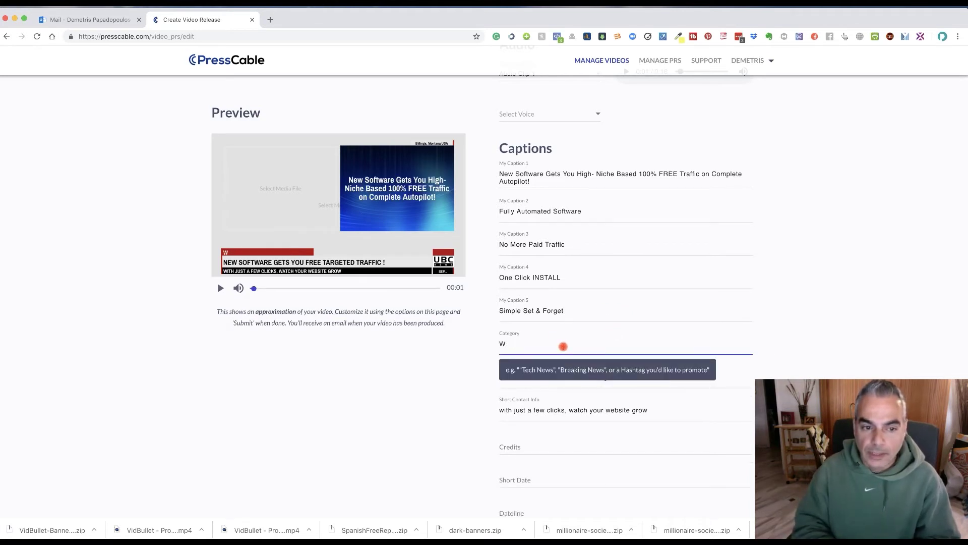
key(BackSpace)
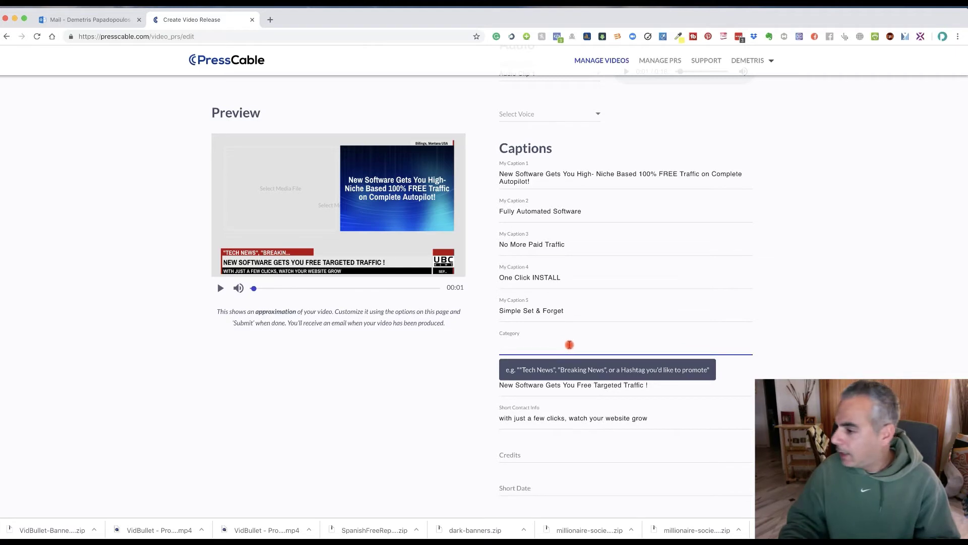
scroll(656, 302, down, 1)
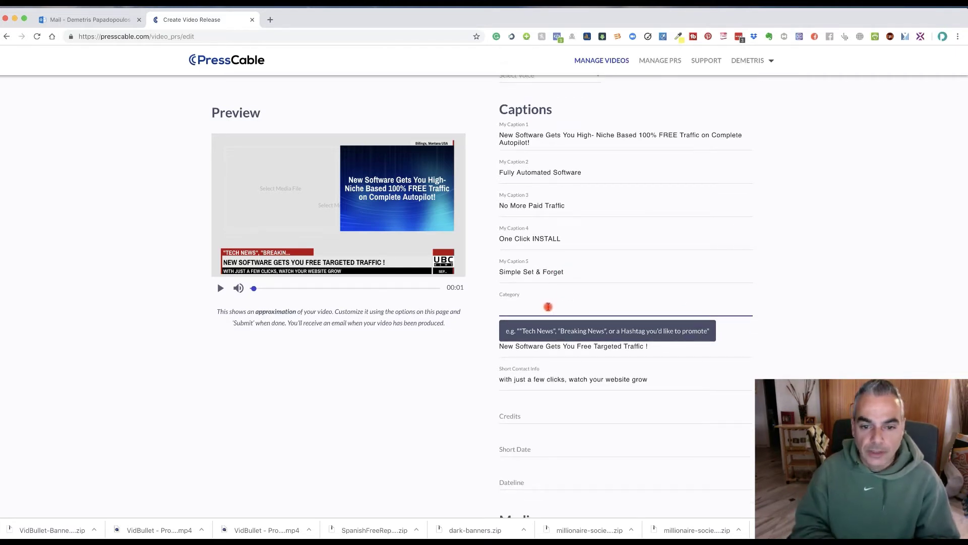
text(Trafficzion)
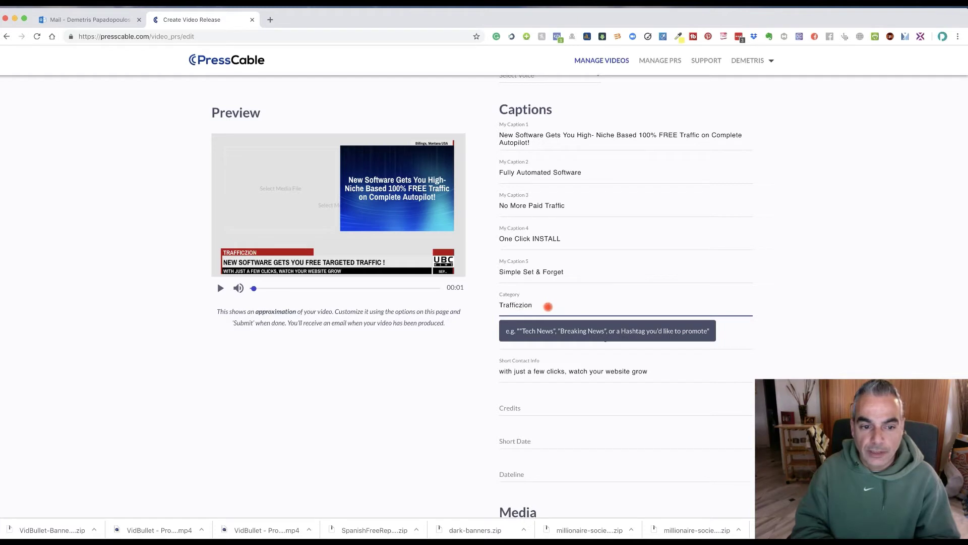
text( 2 Launch Announ)
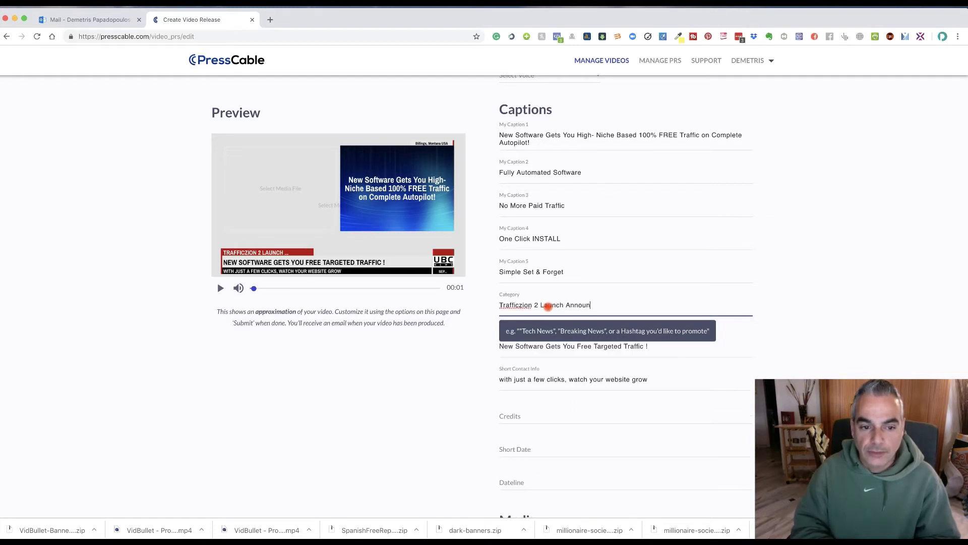
key(BackSpace)
key(BackSpace)
key(BackSpace)
key(BackSpace)
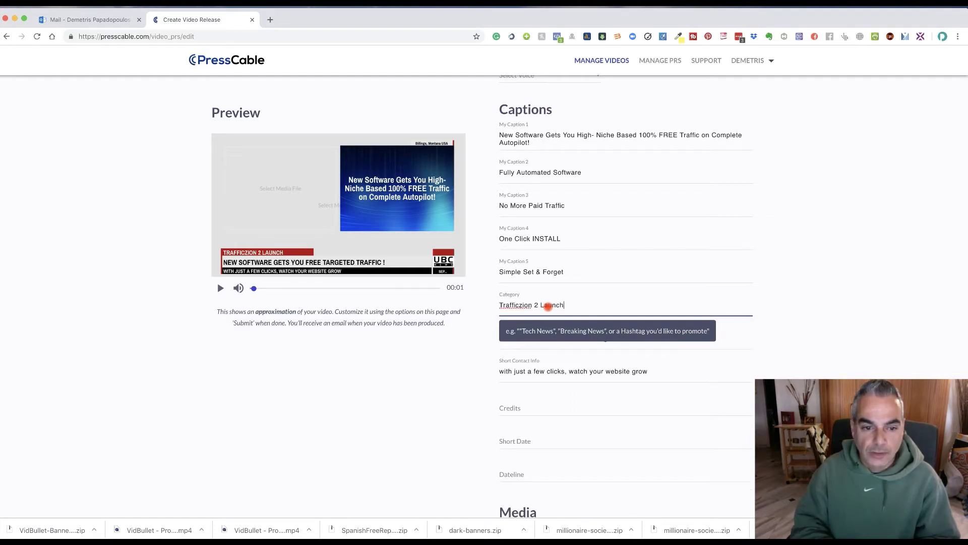
scroll(493, 396, down, 3)
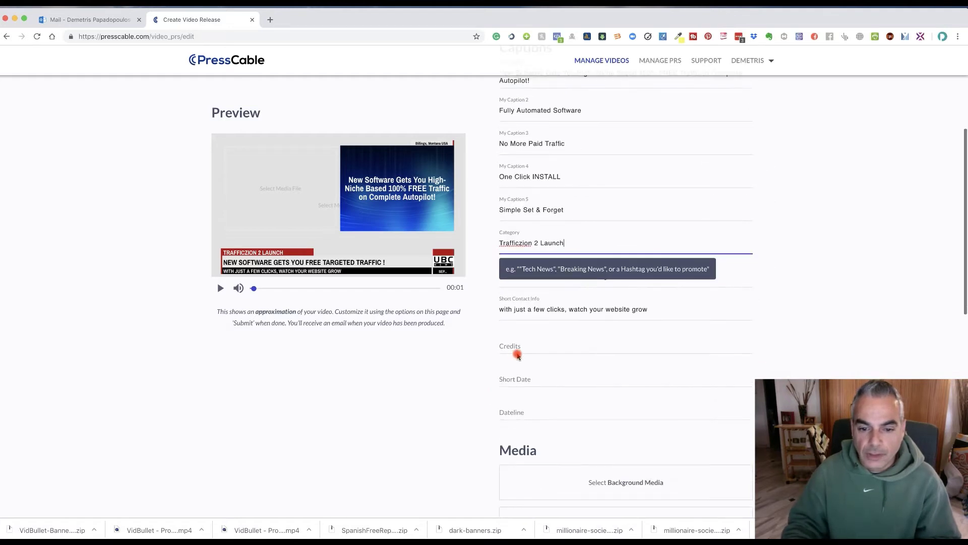
Fill the Credits field with both producers' names followed by 'PRODUCTION'.
click(529, 345)
text(A DPAPA)
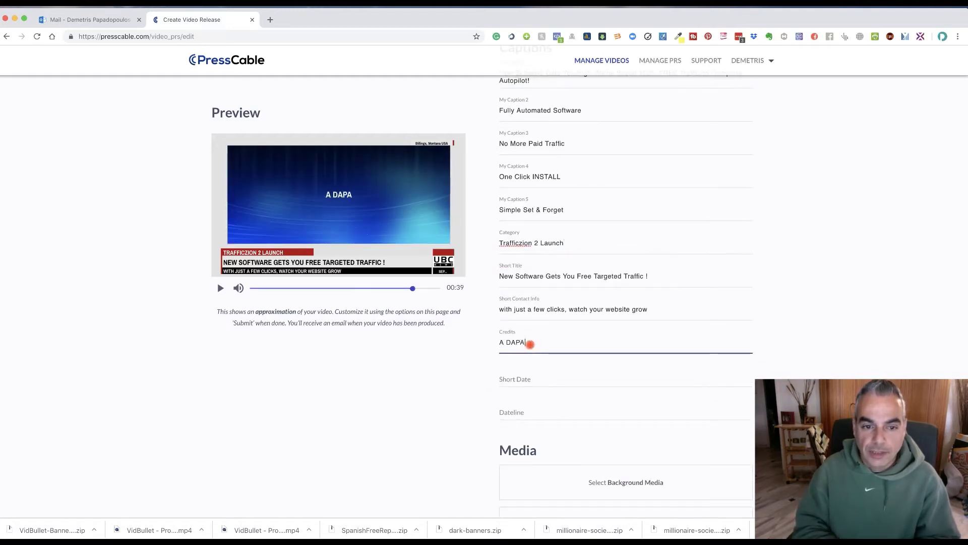
key(BackSpace)
key(BackSpace)
key(BackSpace)
text(PAPA AND ALE)
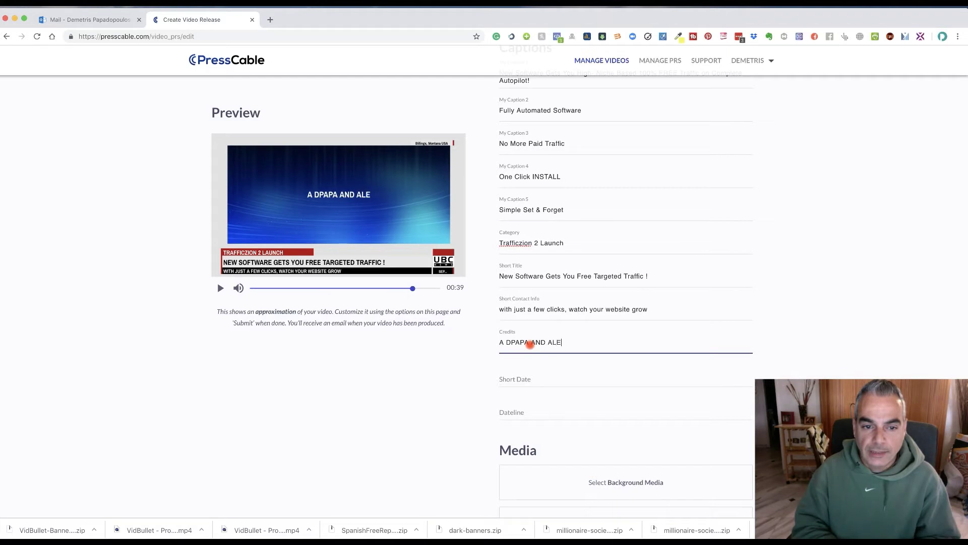
text(X KRULIK )
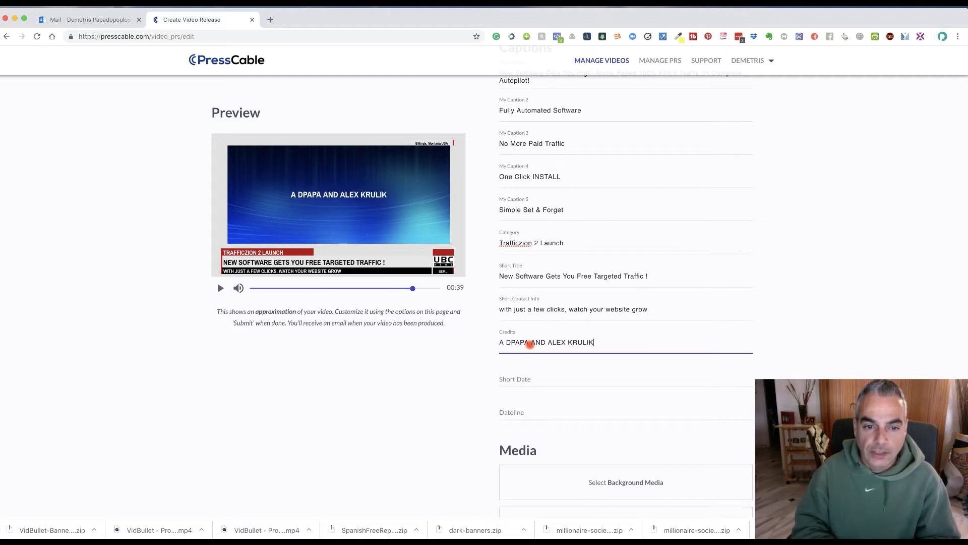
text(PR)
text(ODUCTS)
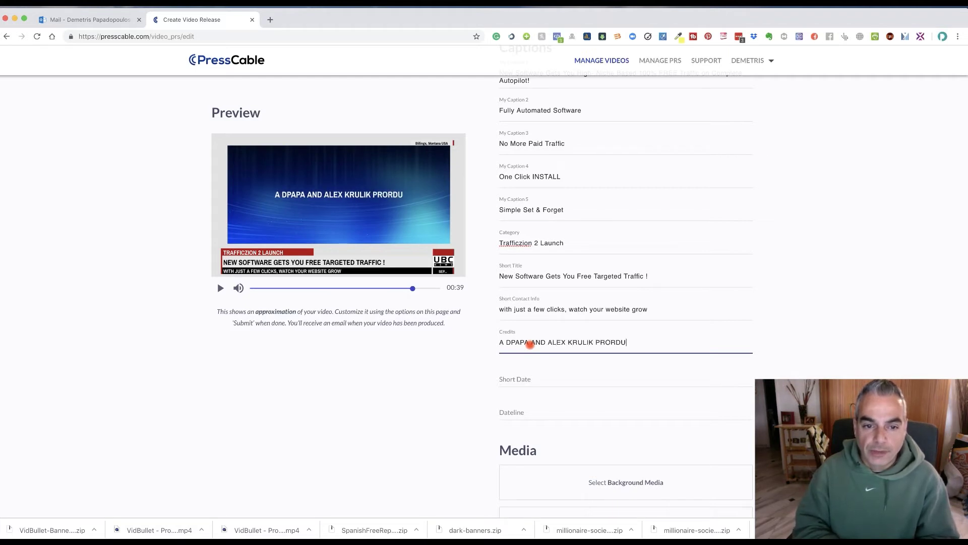
key(BackSpace)
key(BackSpace)
key(BackSpace)
key(BackSpace)
key(BackSpace)
text(UCTION)
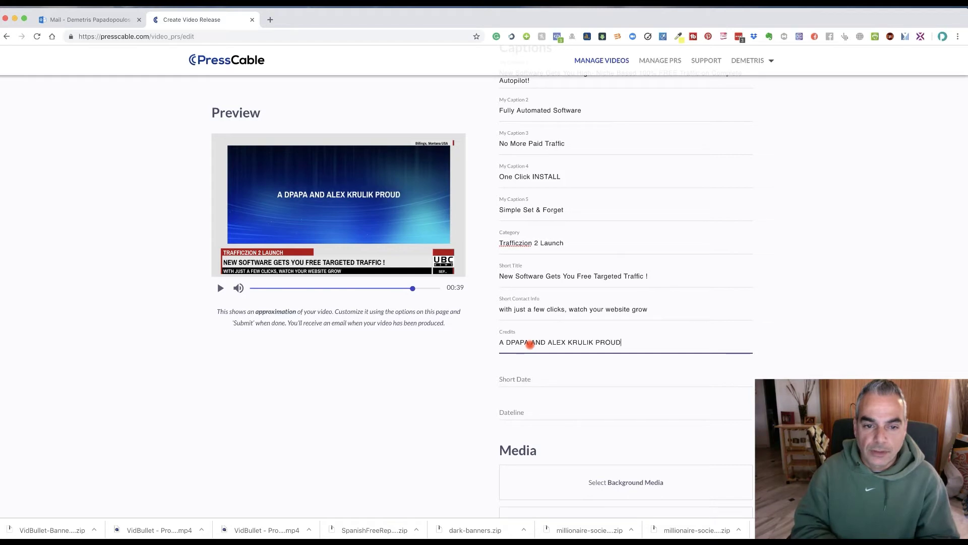
key(BackSpace)
key(BackSpace)
key(BackSpace)
key(BackSpace)
key(BackSpace)
key(BackSpace)
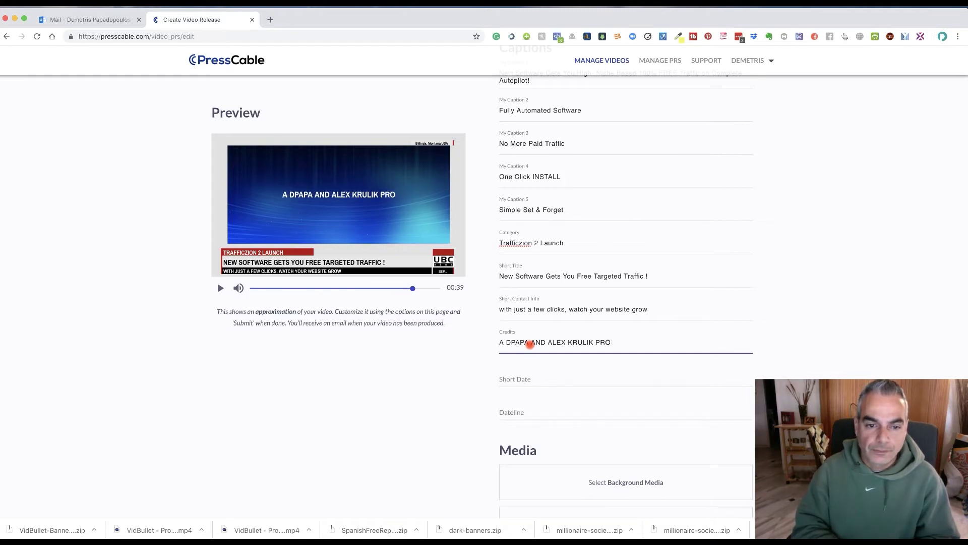
text(DUCTION)
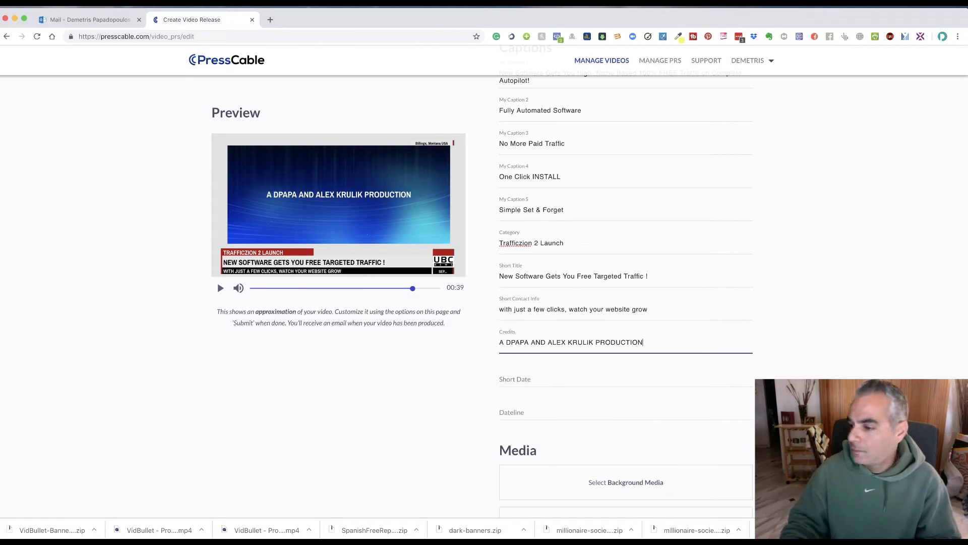
scroll(605, 400, down, 1)
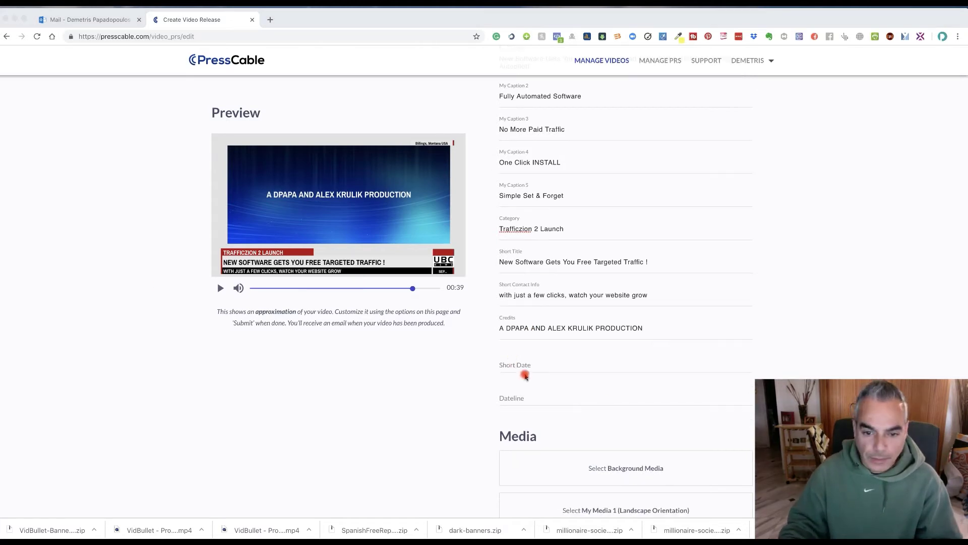
Set Short Date to 'jan 7' and Dateline to 'trafficzion.com'.
click(536, 361)
text(7)
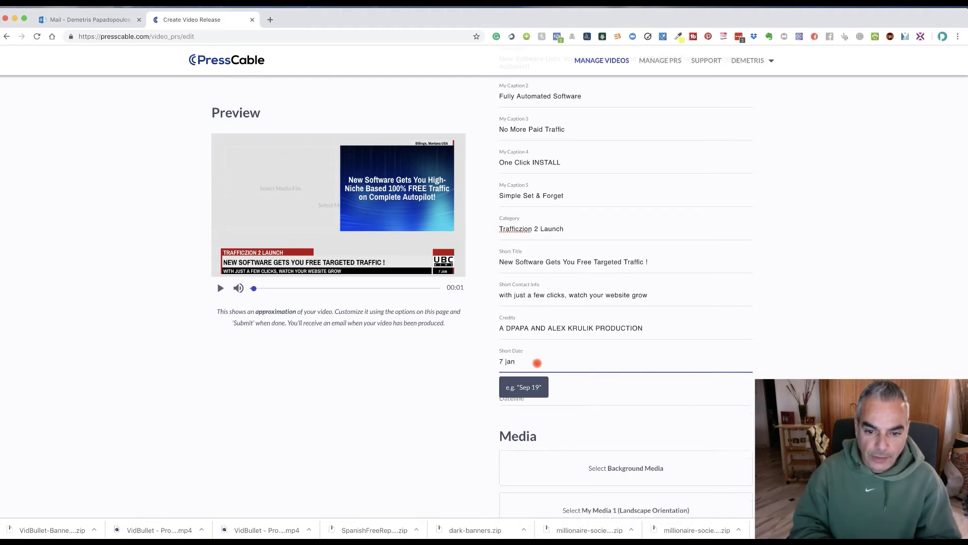
key(BackSpace)
text(jan 7)
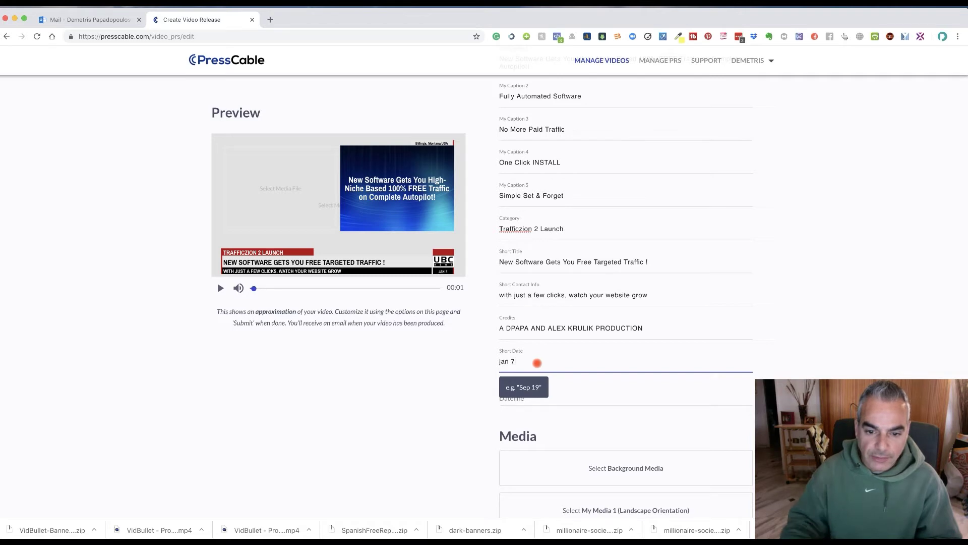
click(598, 402)
click(576, 402)
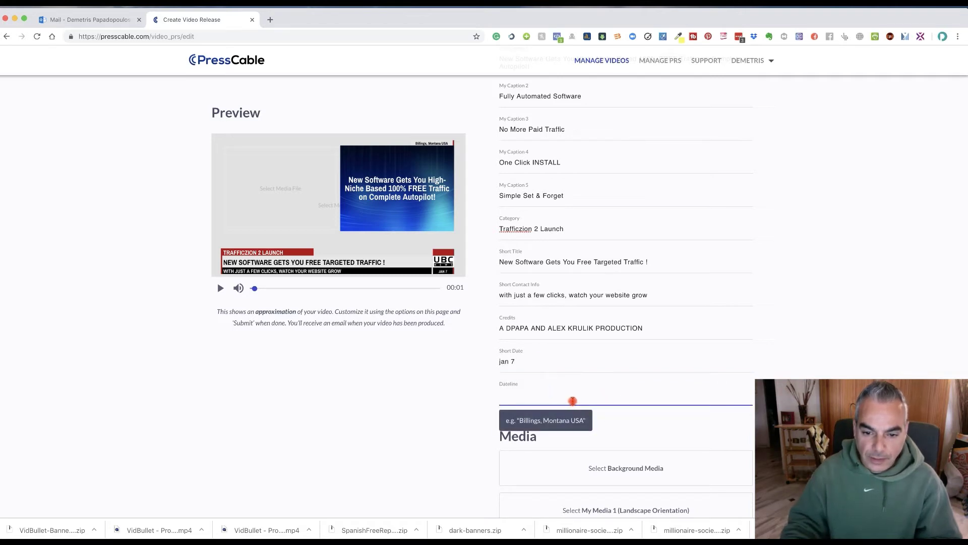
key(BackSpace)
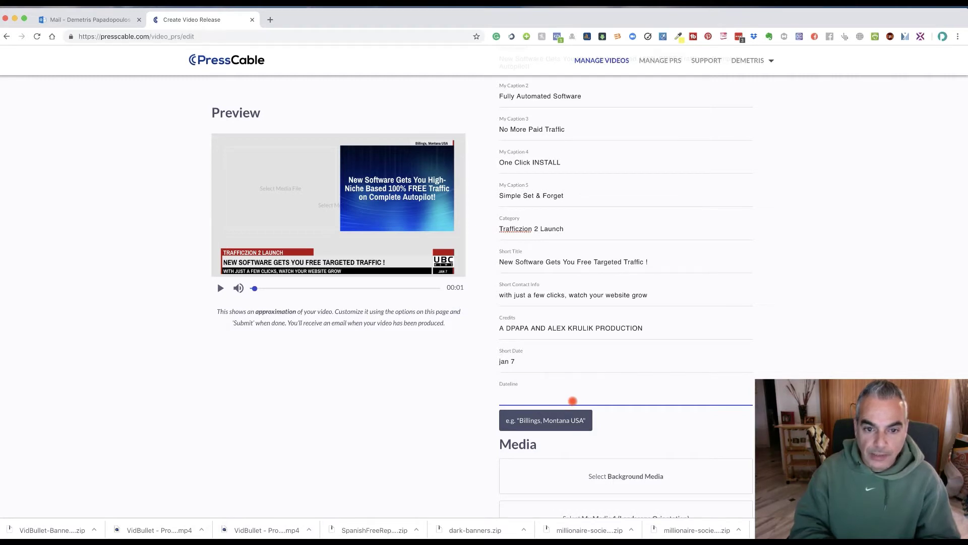
text(trafficzion.com)
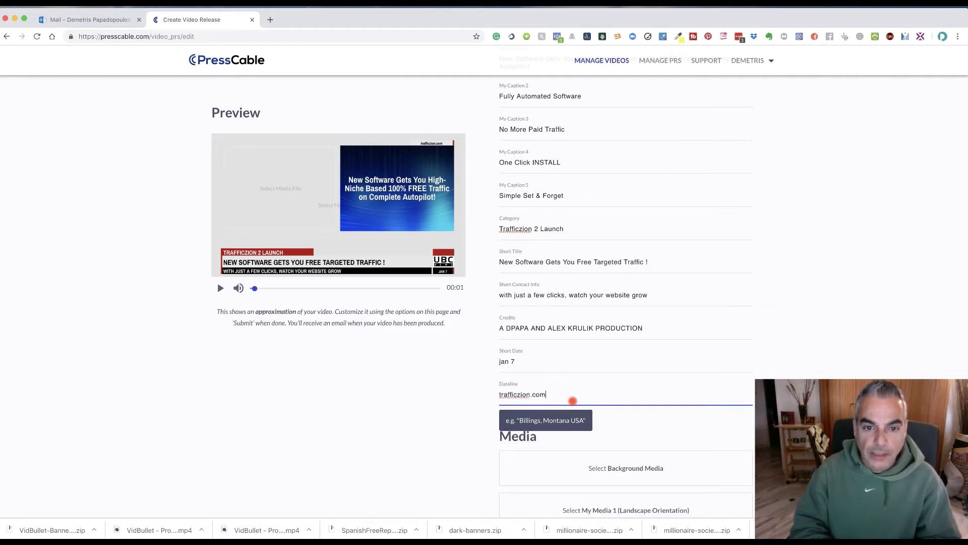
click(456, 426)
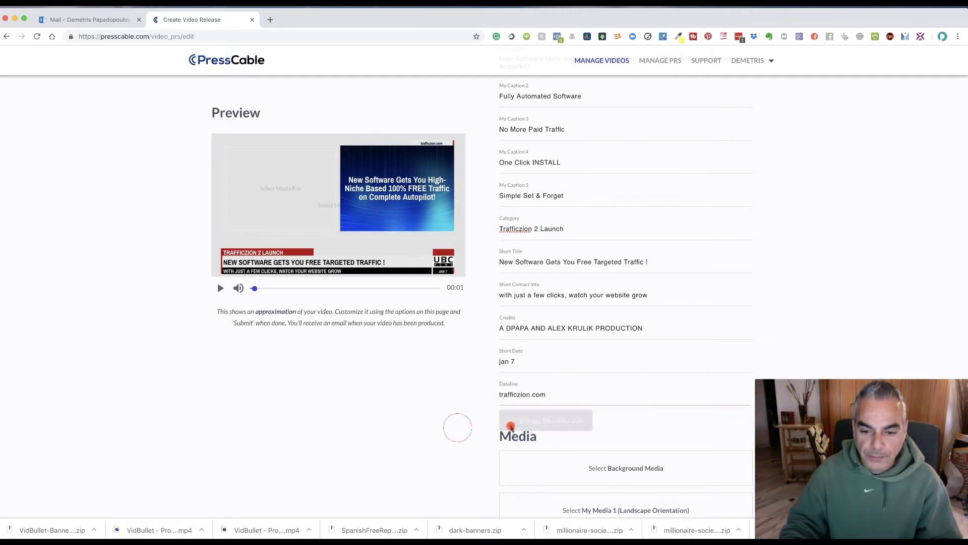
Pick the warm bokeh clip as the background media.
scroll(514, 425, down, 3)
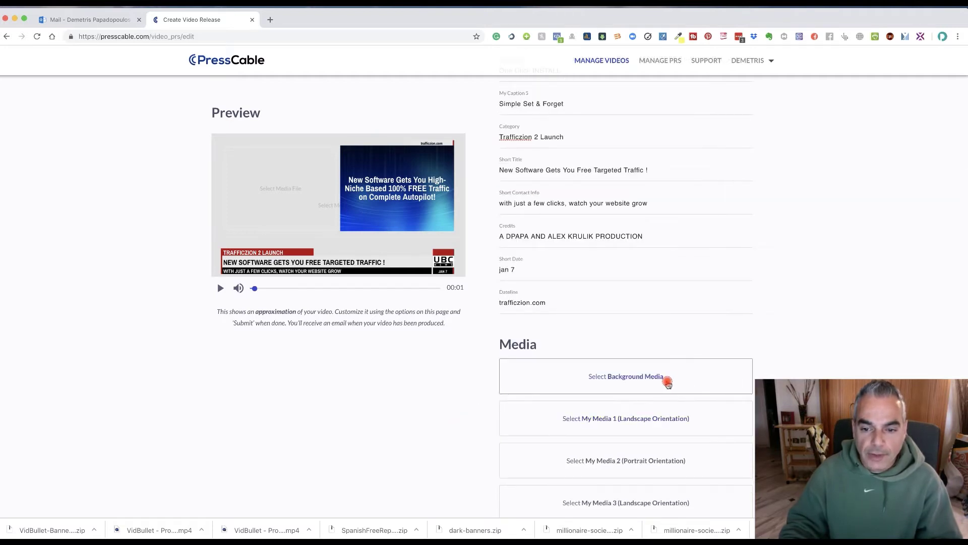
click(667, 383)
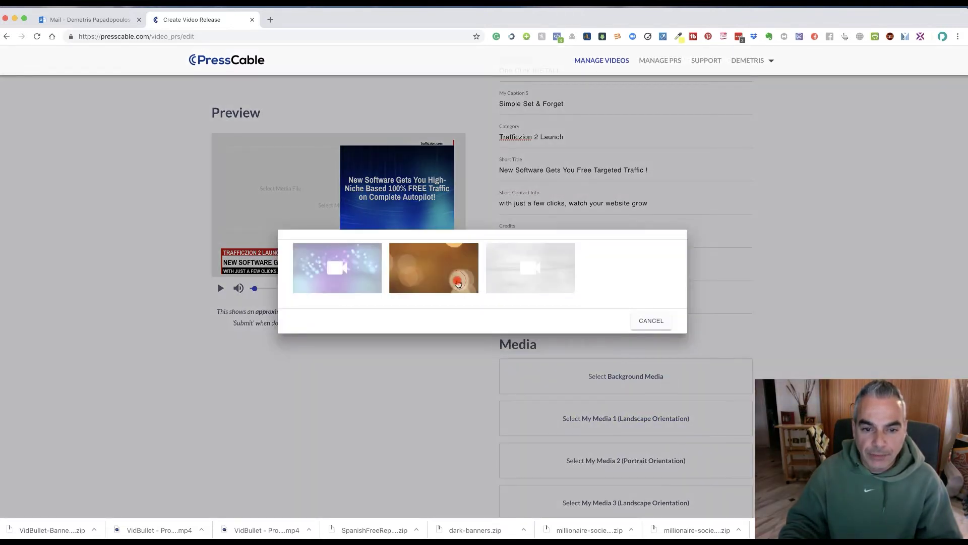
click(458, 284)
scroll(614, 352, down, 4)
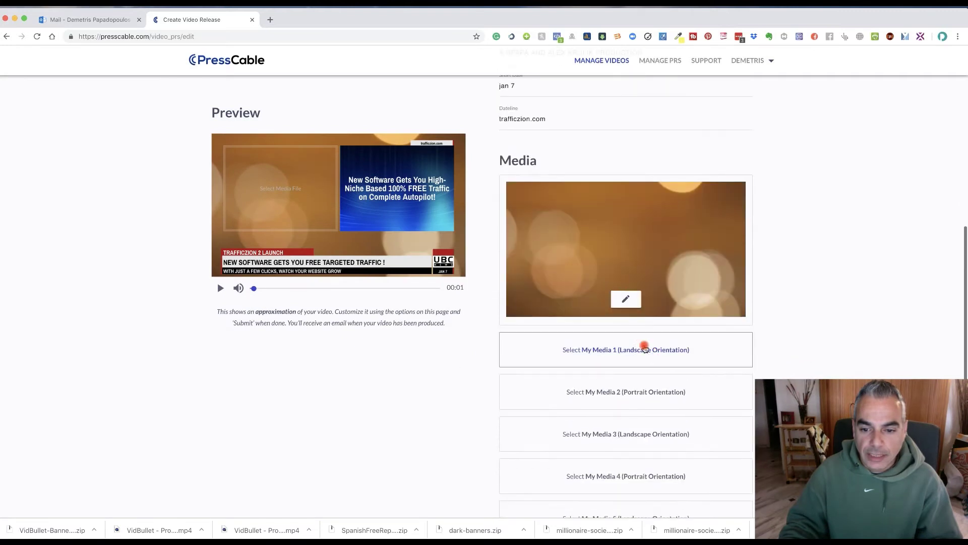
Put the laptops-on-desk photo in the first media slot.
click(645, 348)
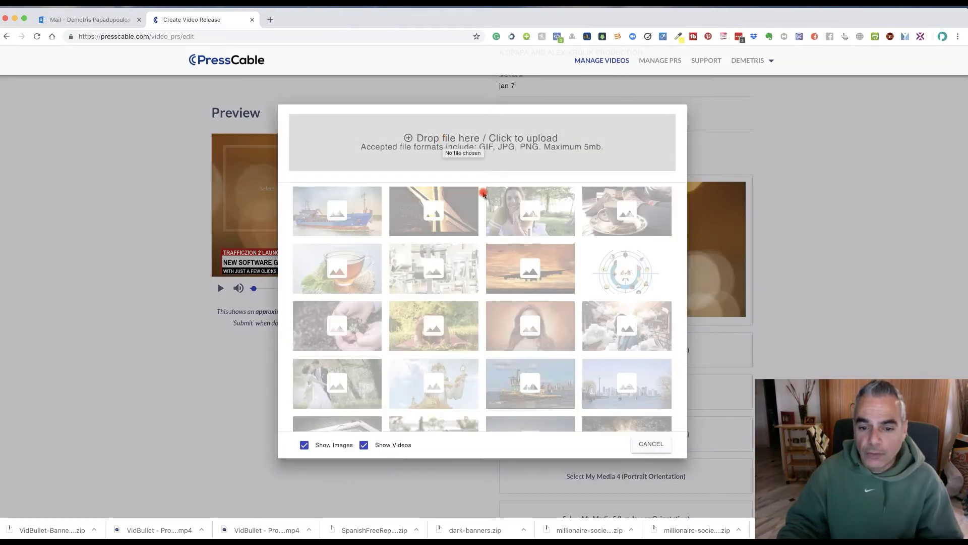
scroll(504, 217, down, 2)
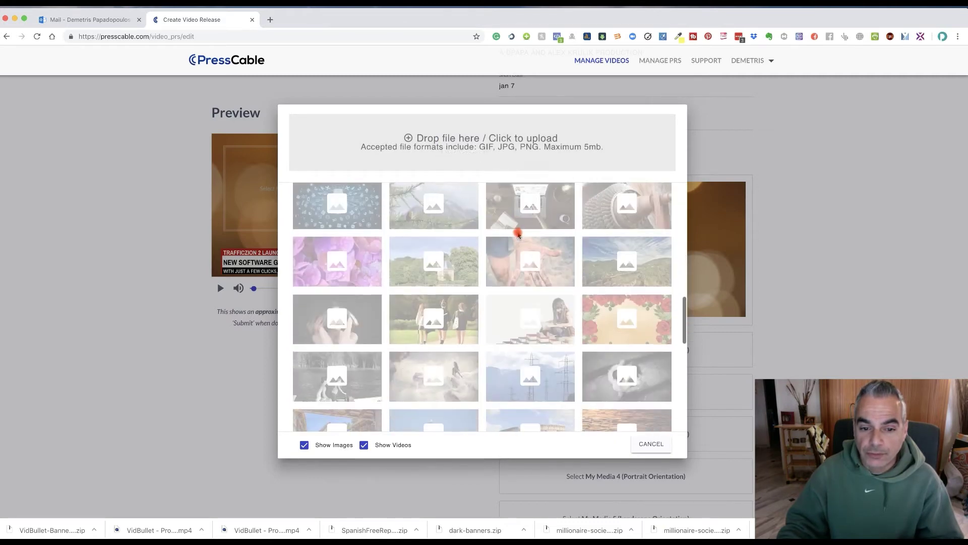
scroll(519, 235, down, 7)
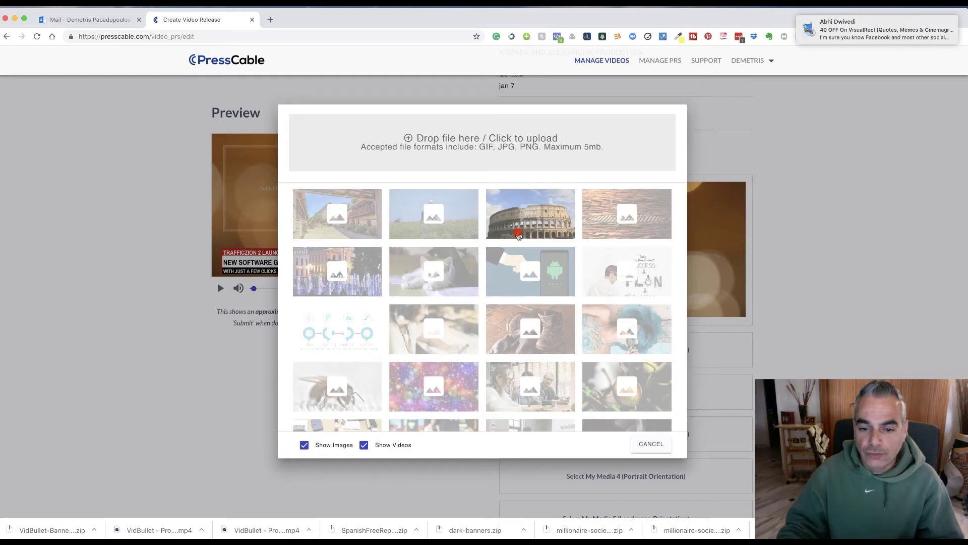
scroll(518, 235, down, 2)
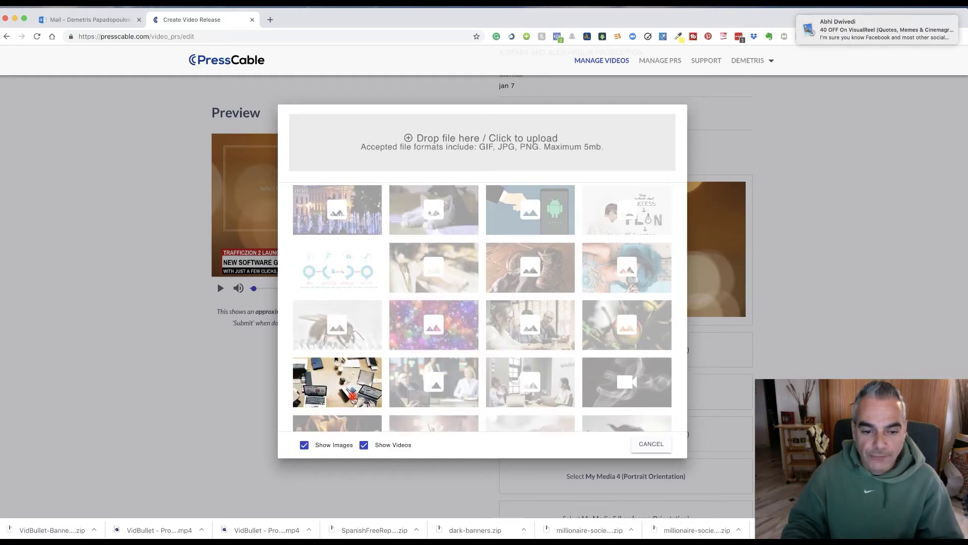
click(353, 400)
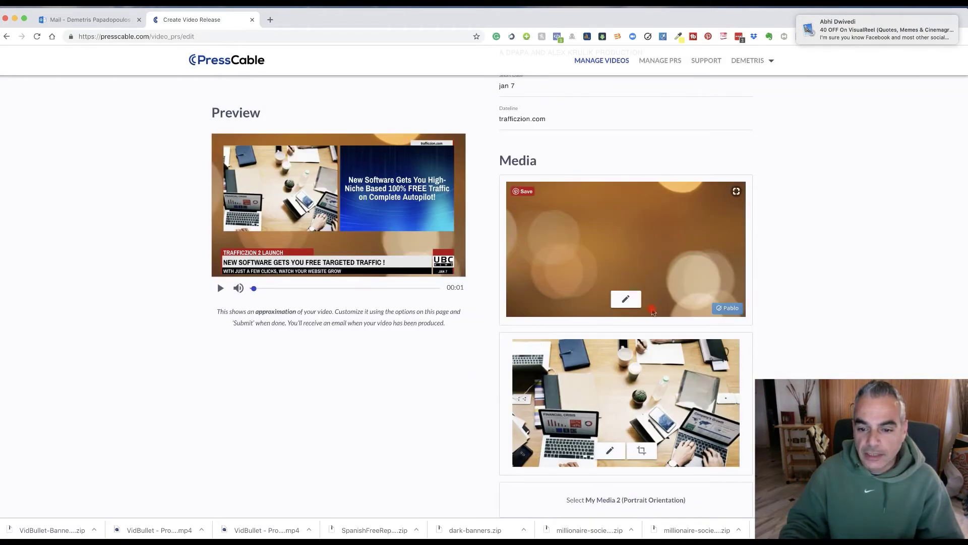
scroll(653, 312, down, 3)
Browse the media library for the second media slot's image.
click(610, 378)
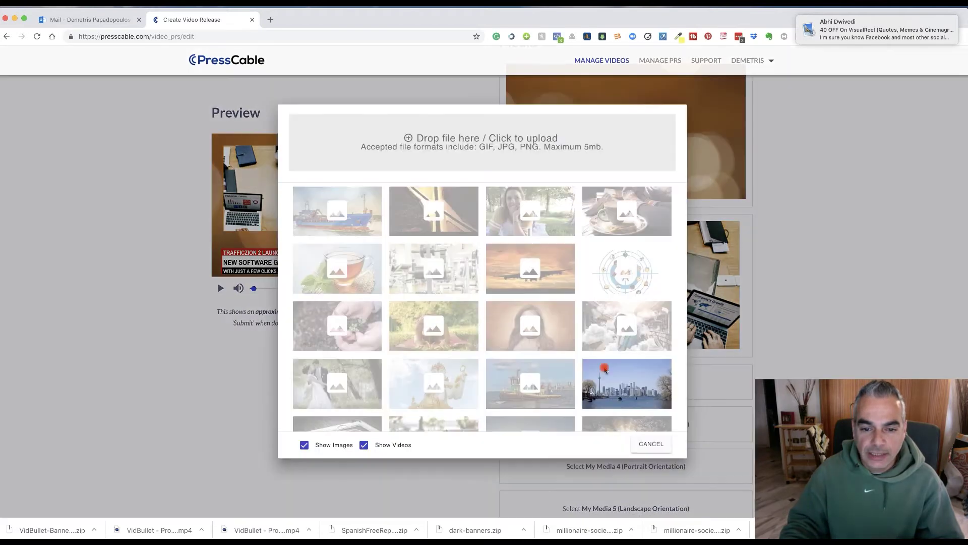
scroll(605, 371, down, 10)
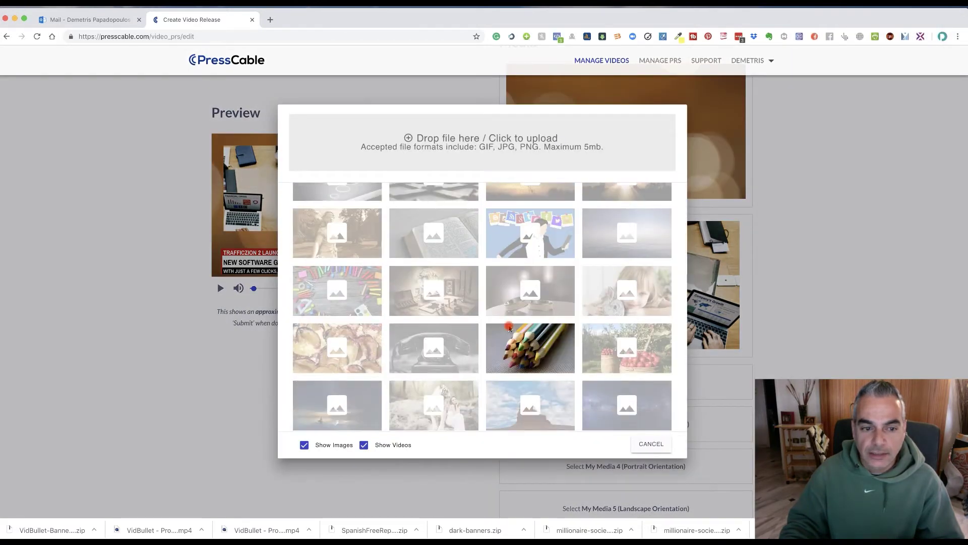
scroll(509, 329, up, 3)
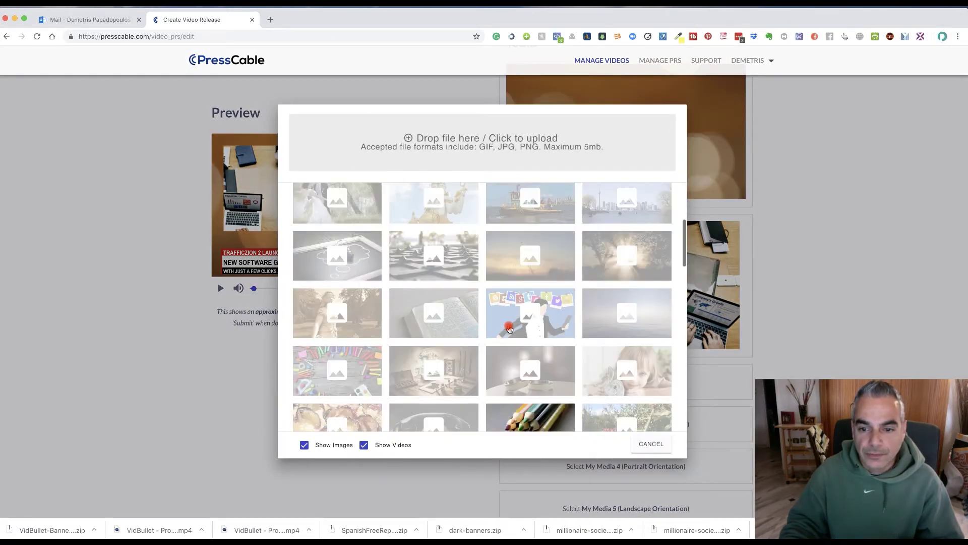
scroll(507, 327, up, 4)
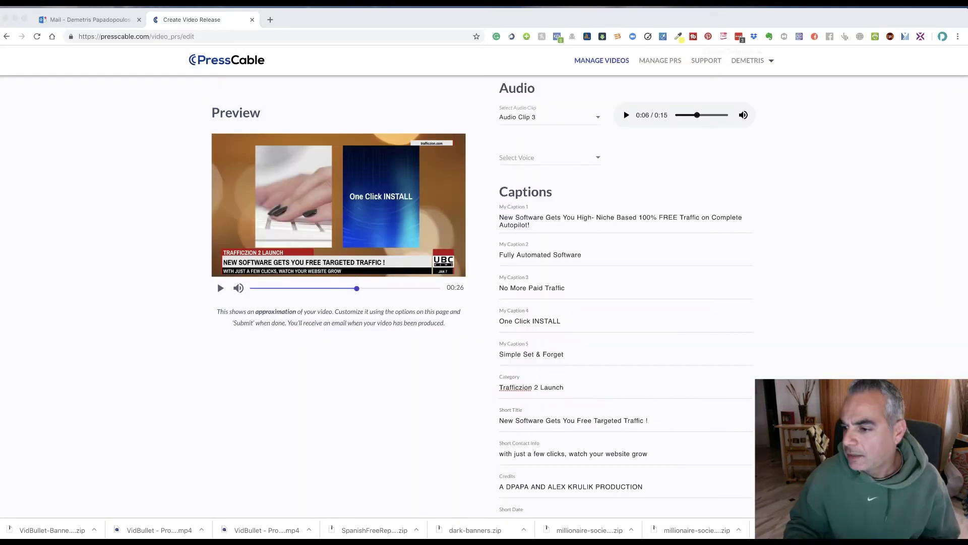
Play the video preview from the start, then pause it.
scroll(469, 269, down, 10)
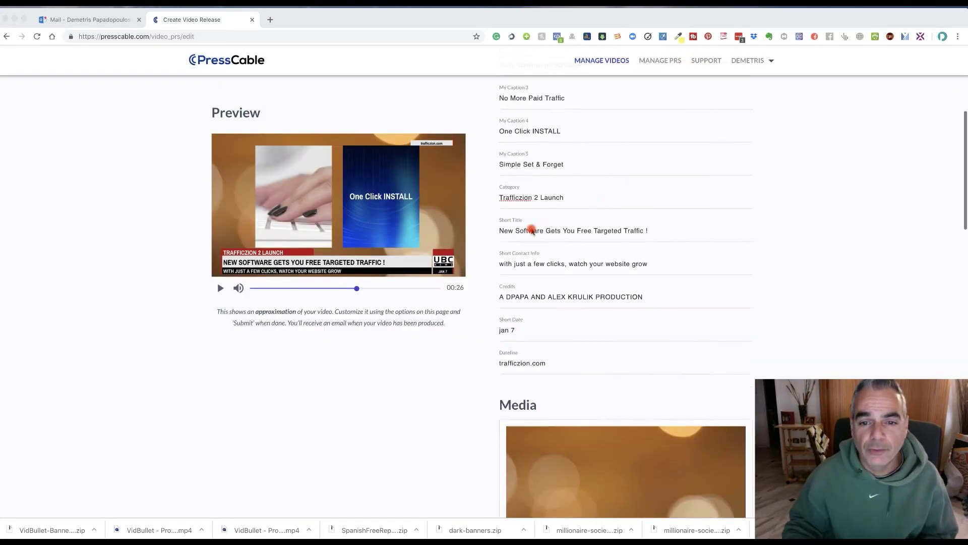
scroll(530, 233, up, 10)
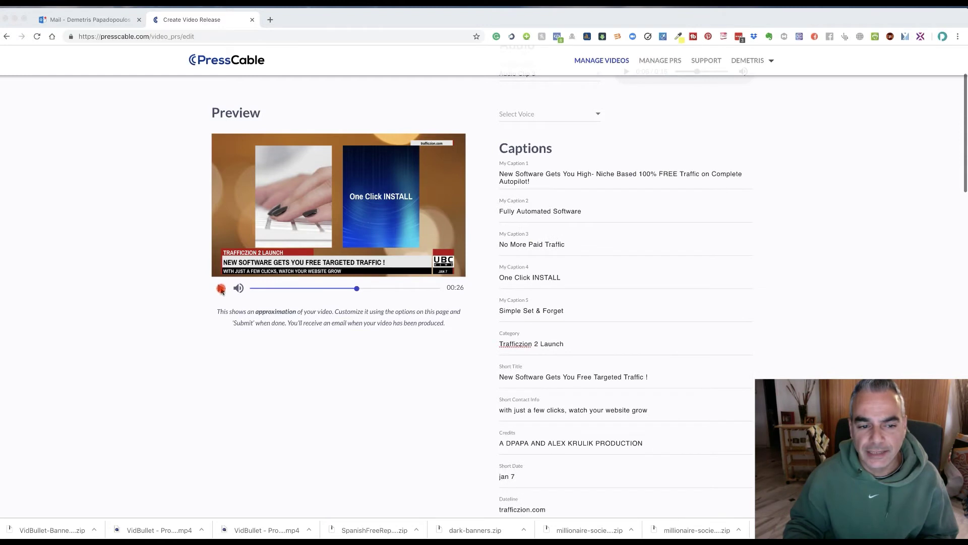
click(221, 288)
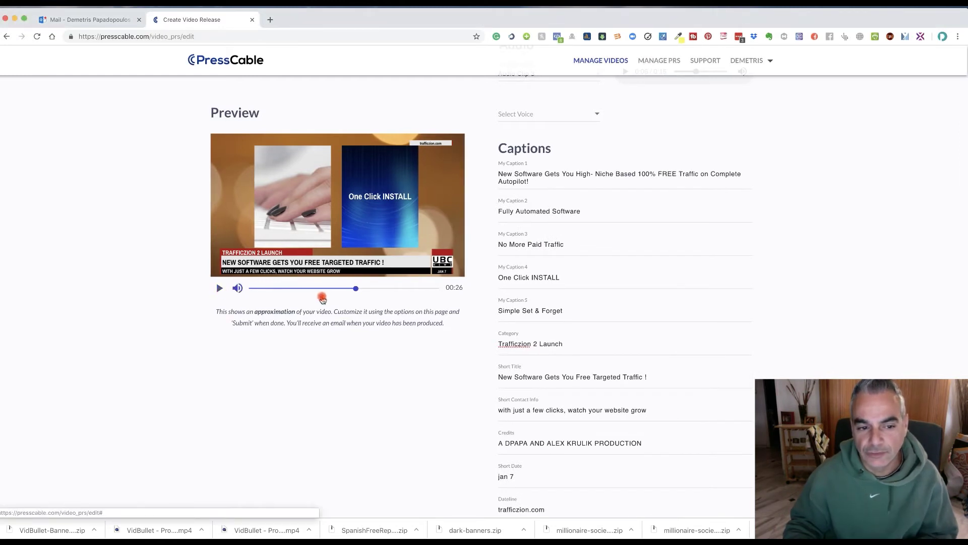
click(251, 288)
click(218, 288)
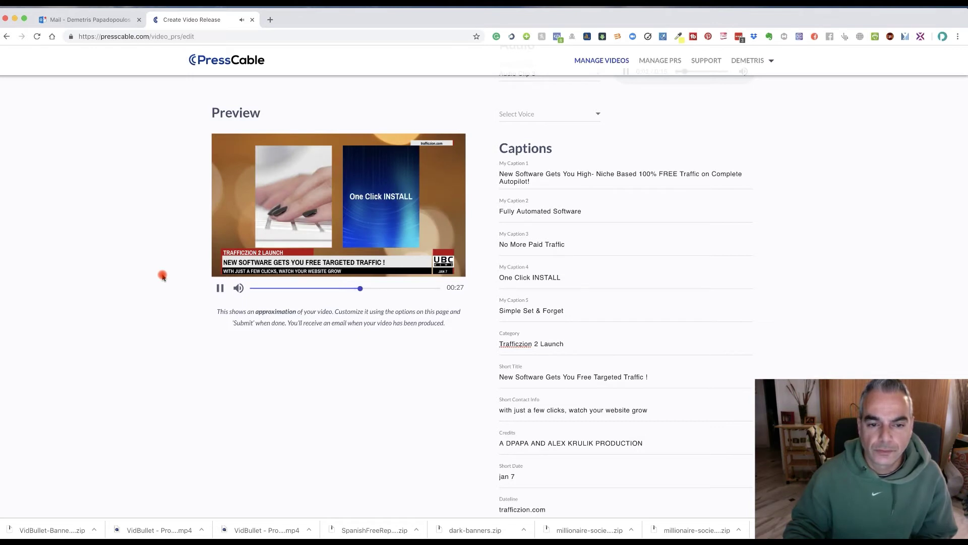
scroll(163, 277, down, 15)
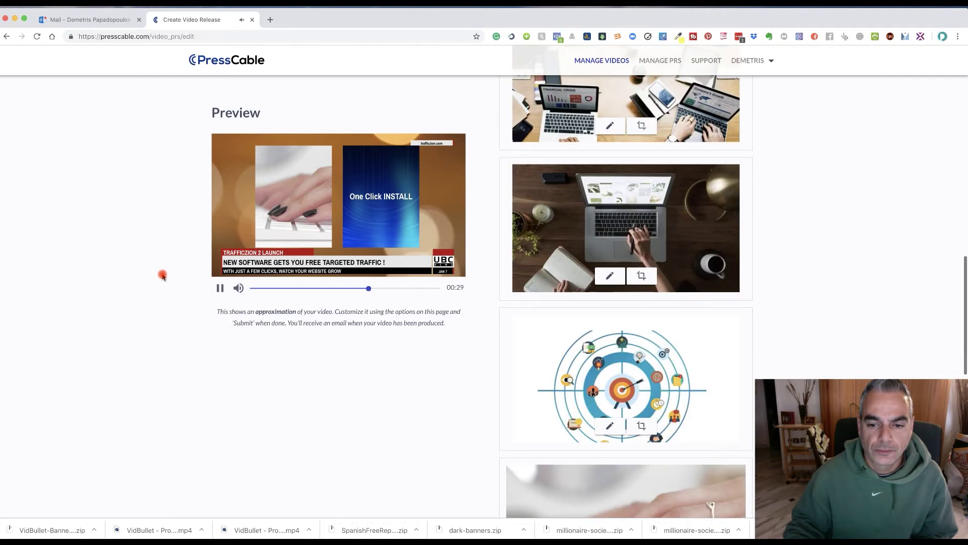
scroll(163, 276, down, 8)
scroll(163, 276, up, 5)
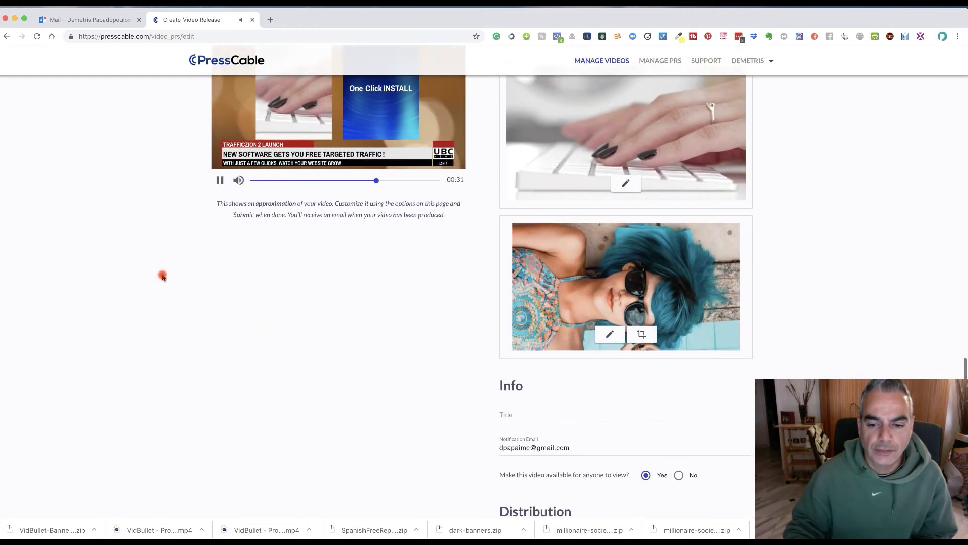
scroll(163, 276, up, 3)
click(222, 221)
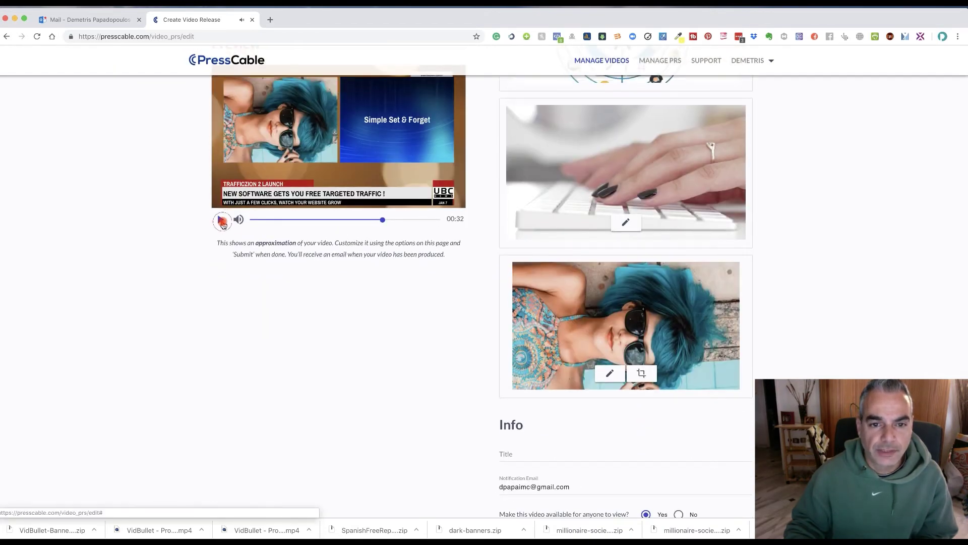
Turn on Distribute to YouTube in the Distribution section.
scroll(186, 244, down, 5)
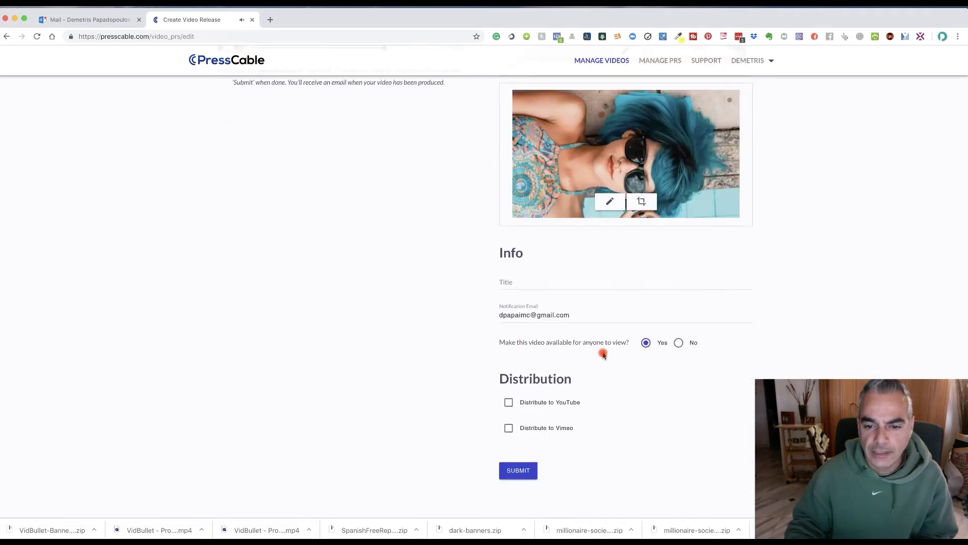
scroll(555, 343, up, 10)
scroll(315, 321, down, 3)
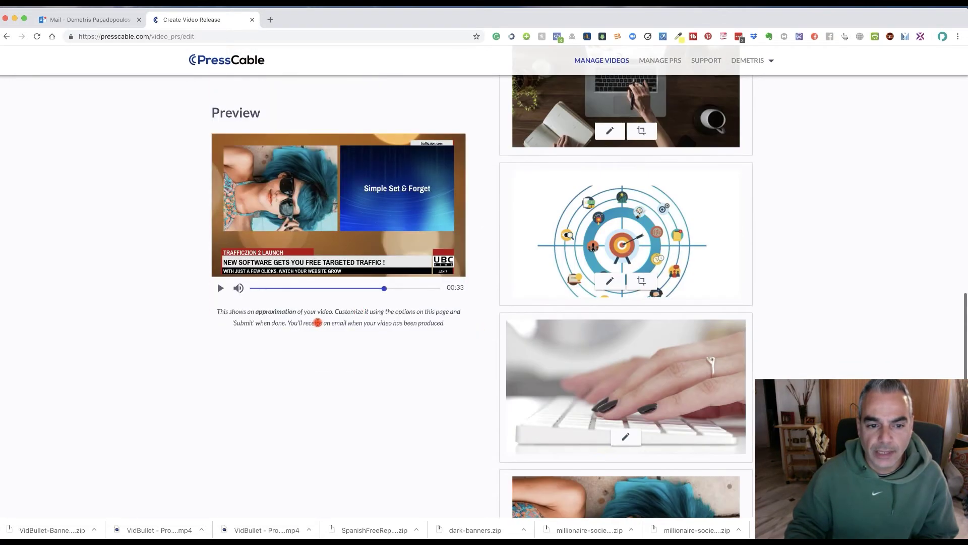
scroll(317, 322, down, 5)
scroll(498, 422, down, 2)
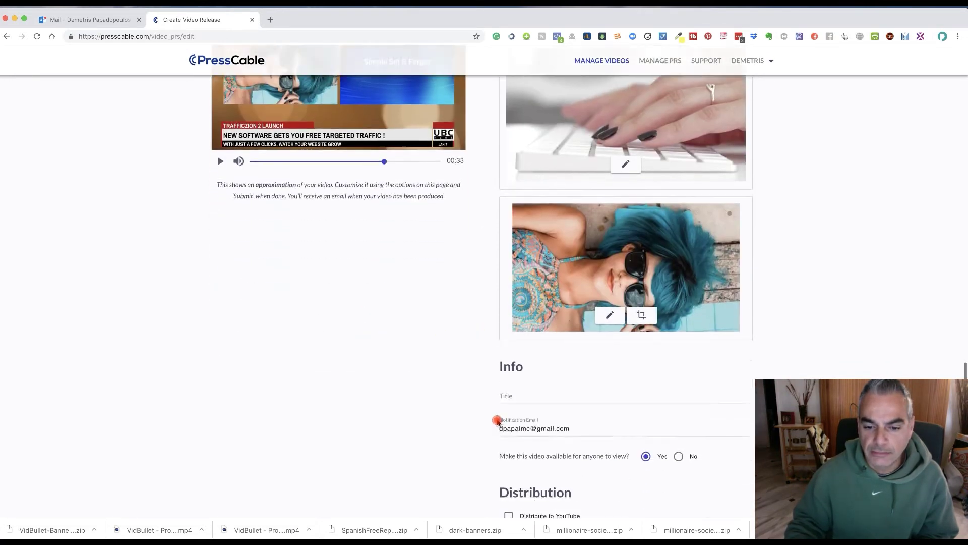
scroll(484, 428, down, 3)
click(507, 436)
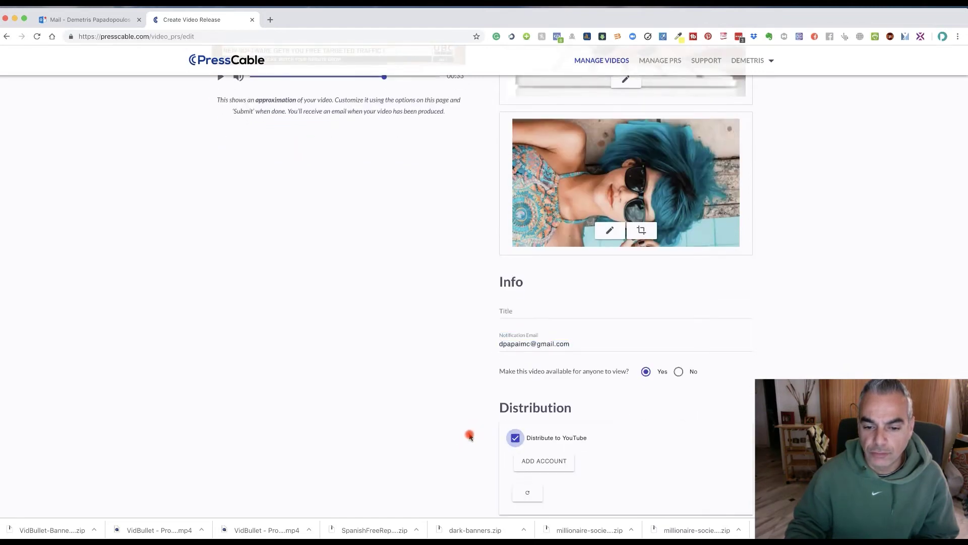
Connect a YouTube account and submit the Traffficzion Launch video release, accepting the community guidelines.
scroll(474, 436, down, 2)
click(560, 412)
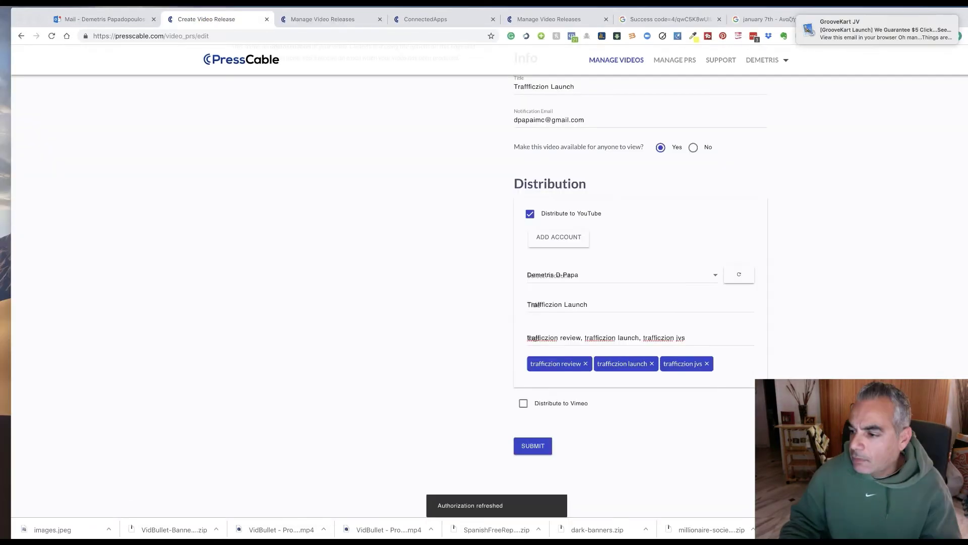
click(533, 449)
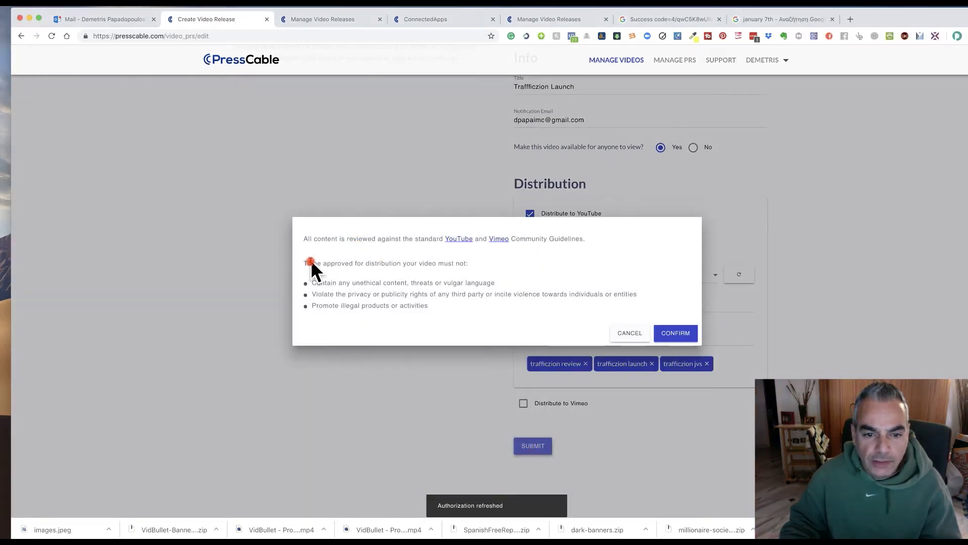
click(678, 340)
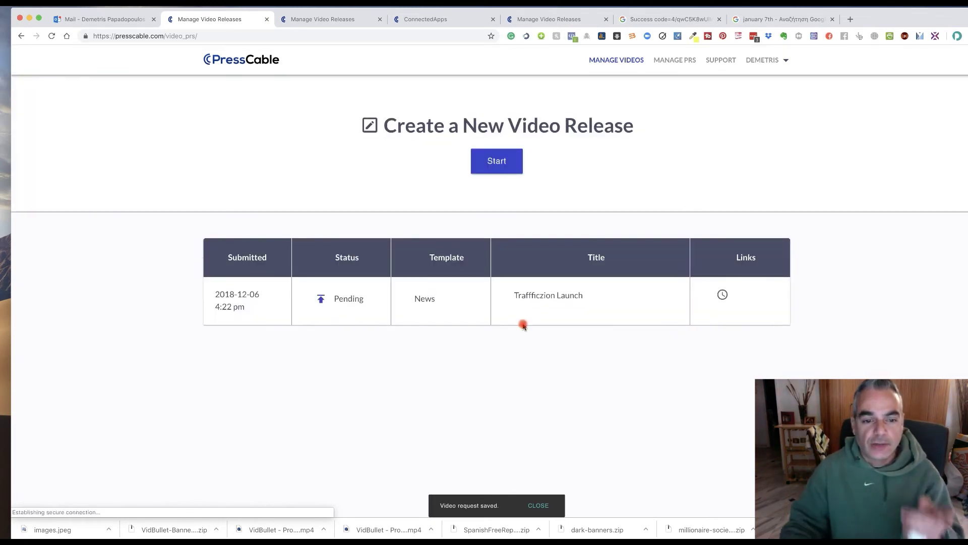
Go to the MANAGE PRS section and choose to write a new press release yourself.
mouse_move(721, 296)
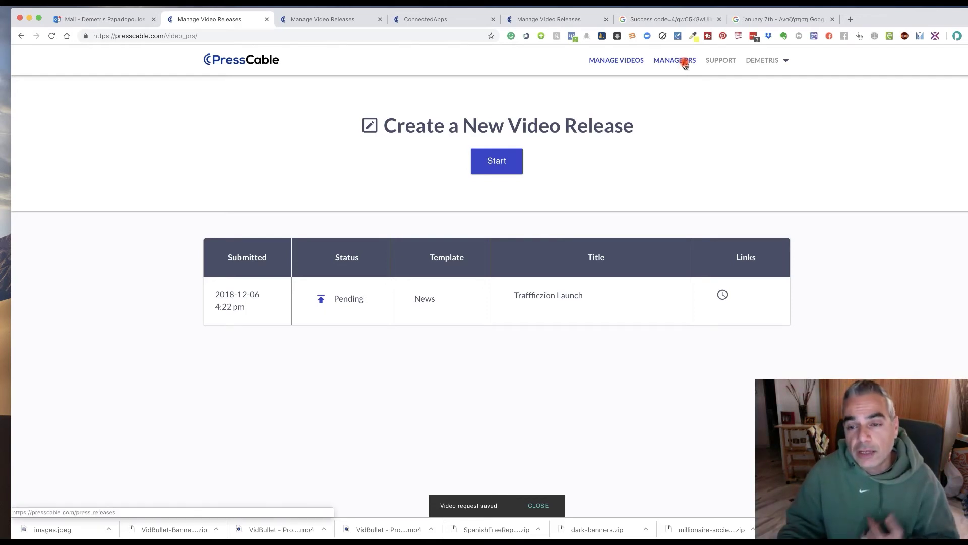
click(687, 61)
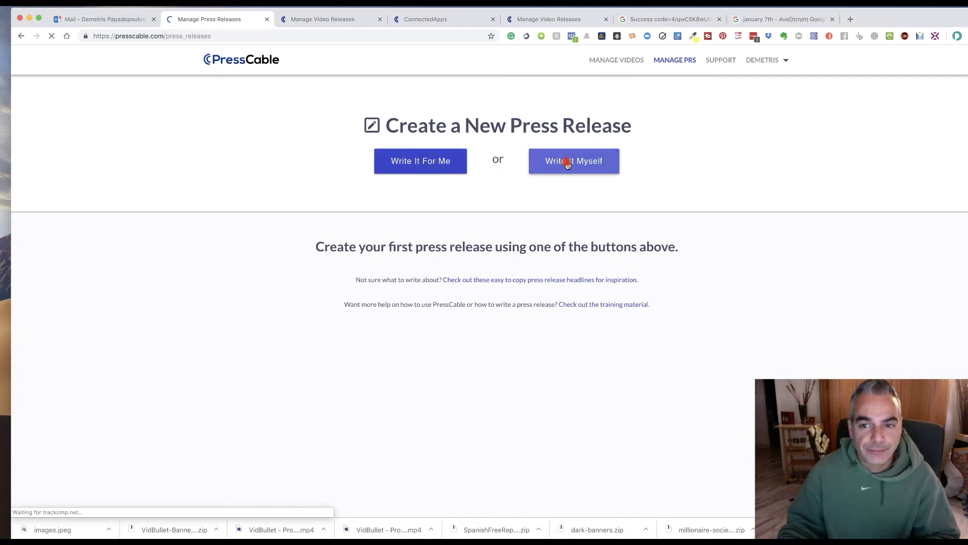
click(566, 163)
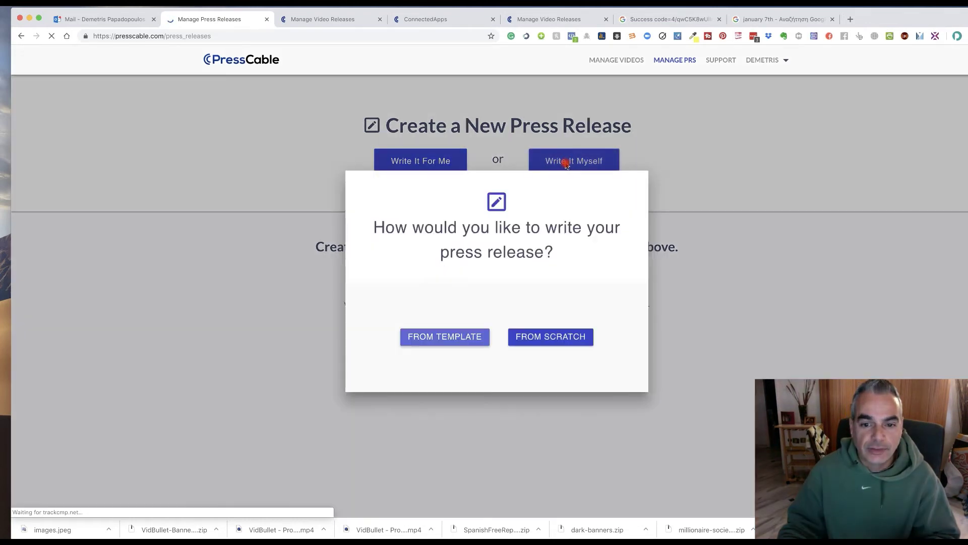
Start a blank press release from scratch, then go back to the video releases list.
click(529, 341)
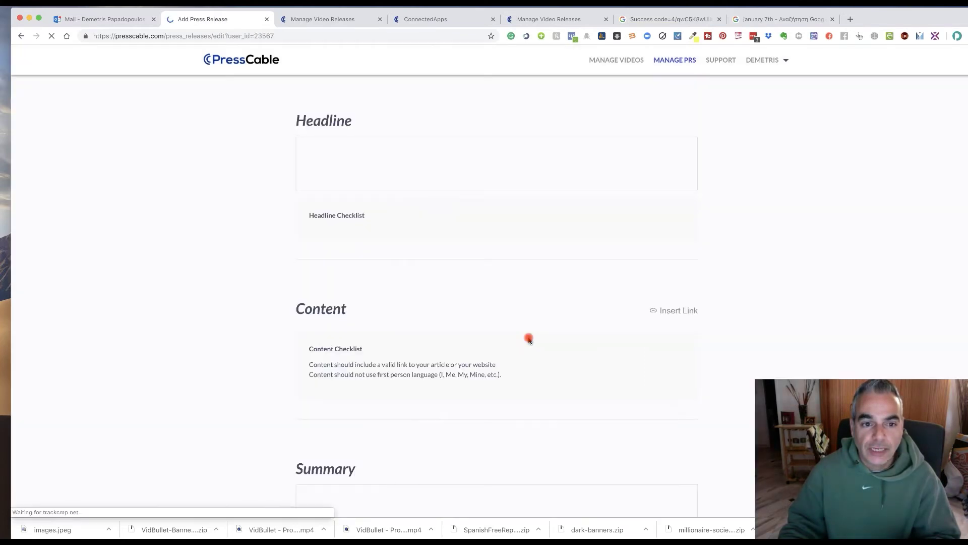
scroll(417, 260, down, 10)
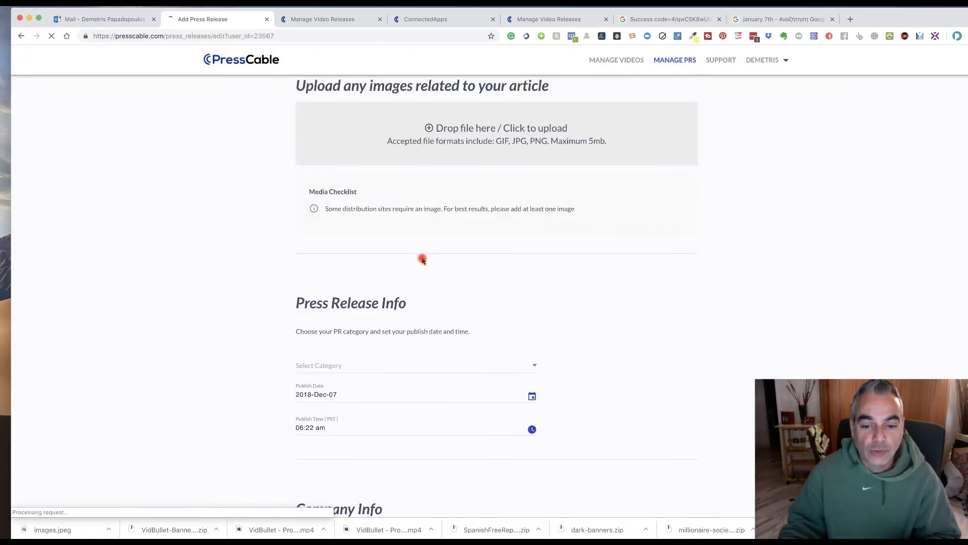
scroll(422, 260, down, 15)
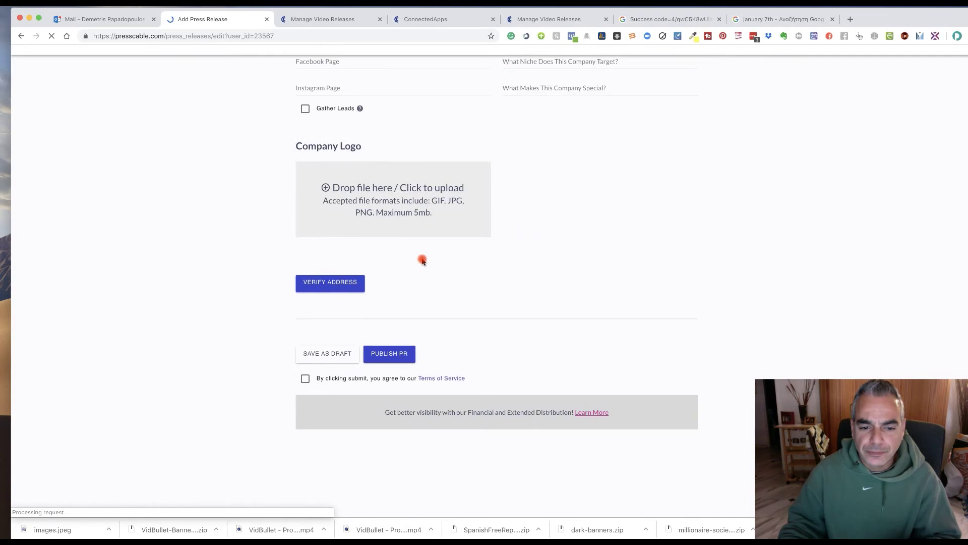
scroll(422, 261, up, 20)
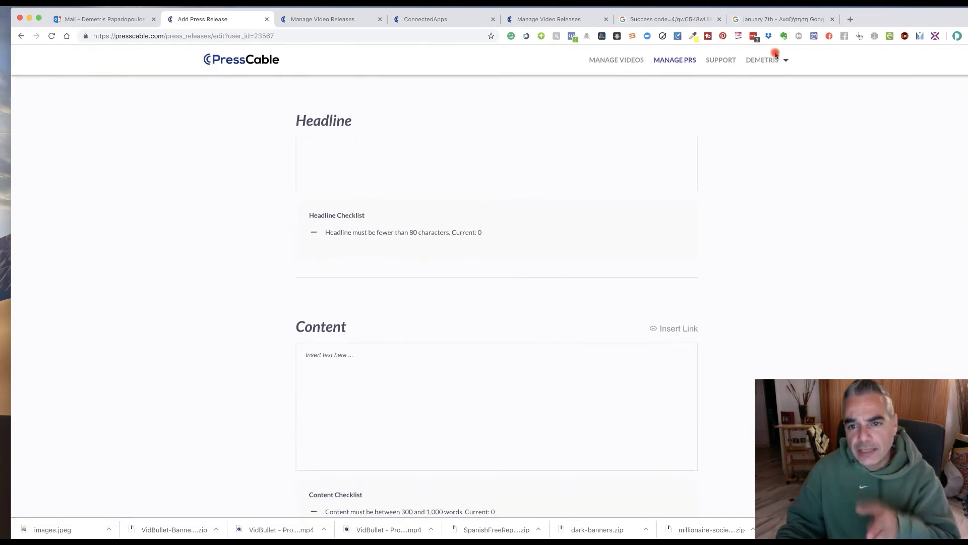
click(639, 60)
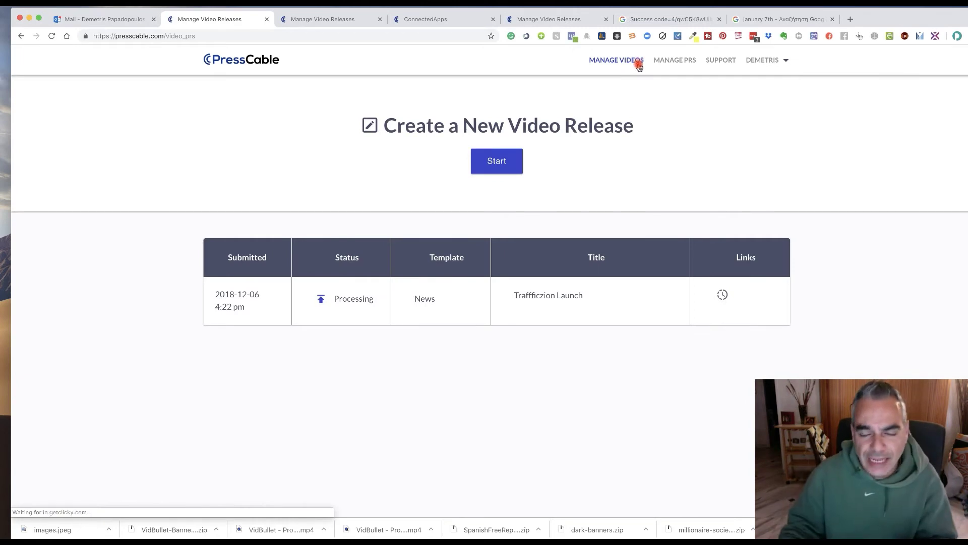
click(774, 61)
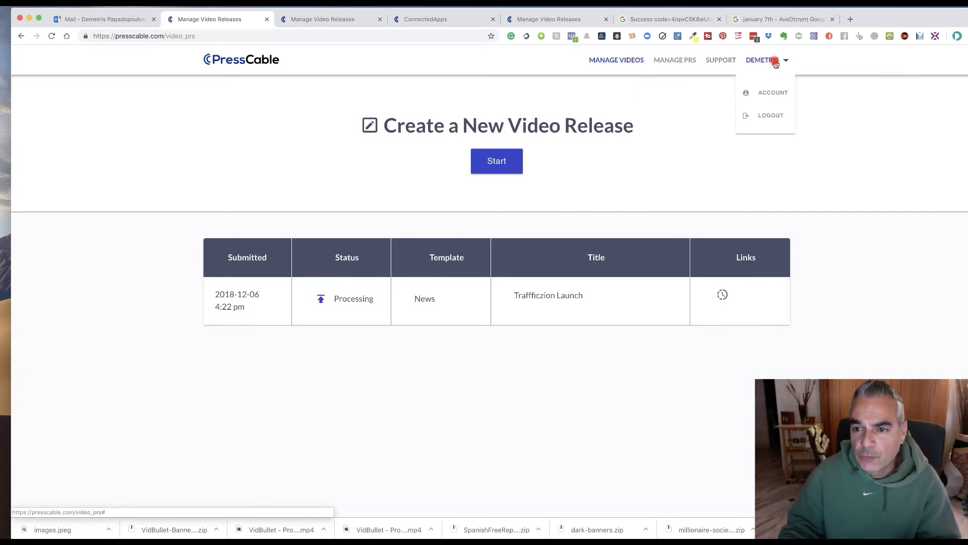
View the Write It For Me offer ($99 plus 1 credit), then open the Purchase Credits page.
click(682, 65)
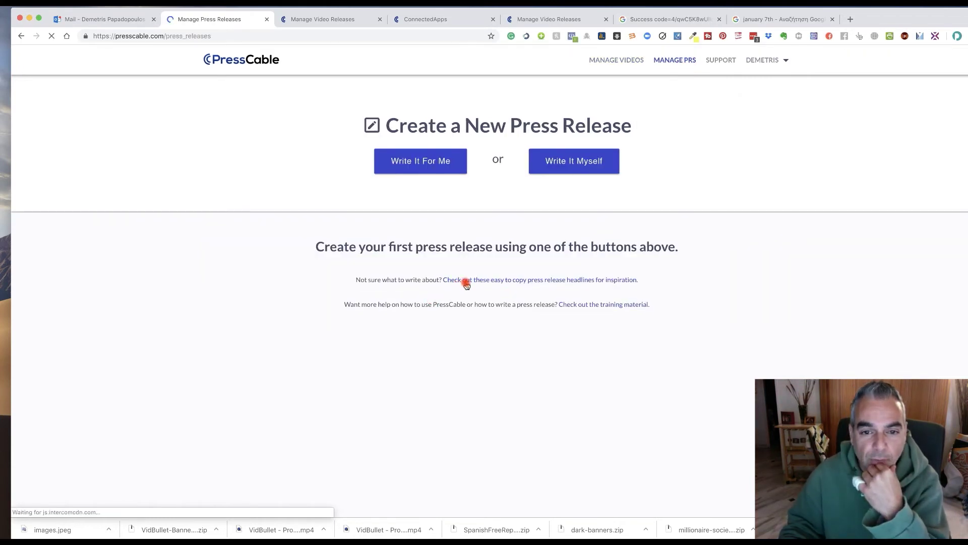
click(430, 168)
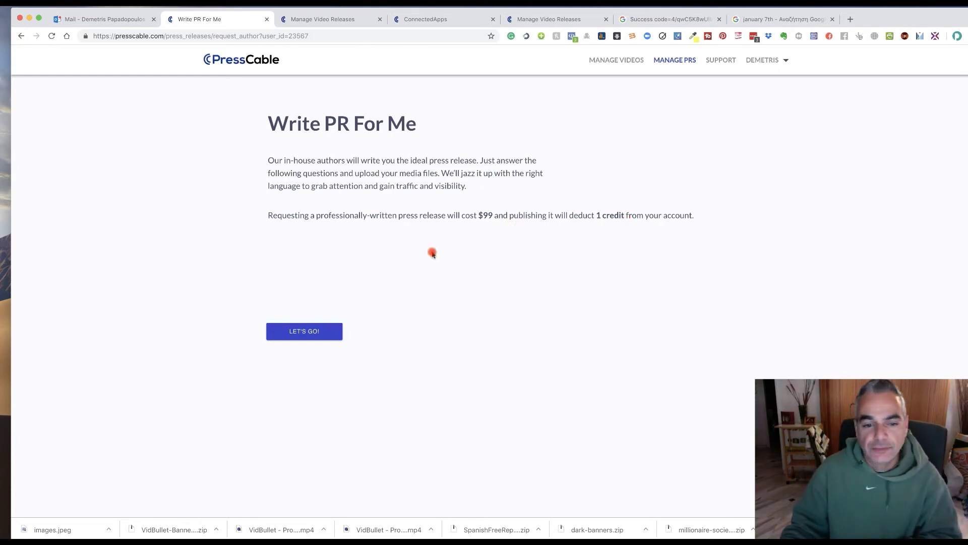
click(783, 63)
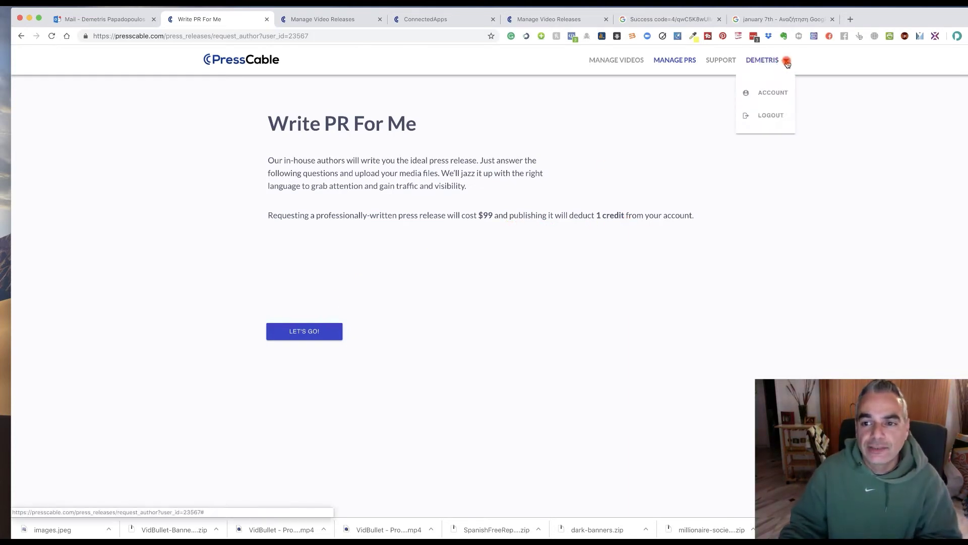
click(760, 93)
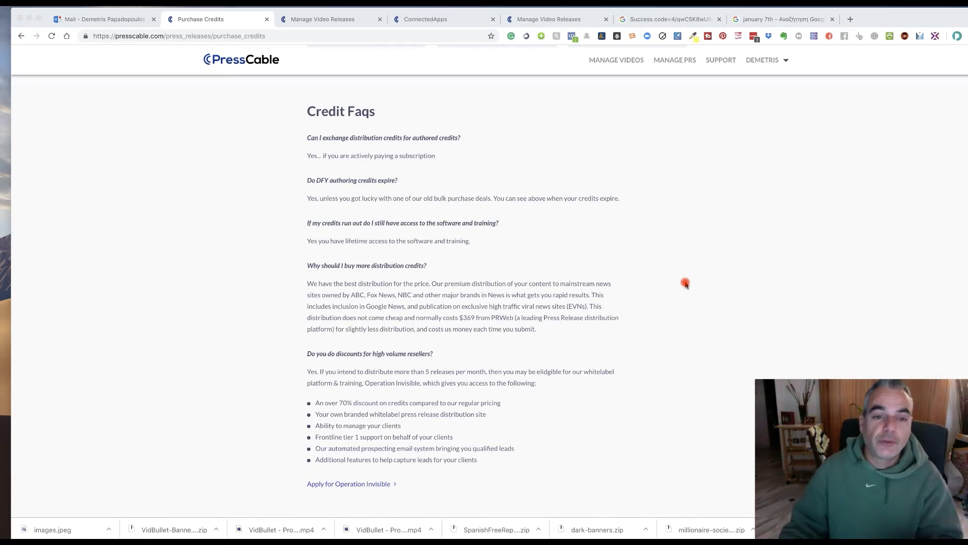
Browse the Purchase Credits page and highlight the sentence about major news brands.
scroll(686, 285, up, 1)
scroll(686, 285, down, 1)
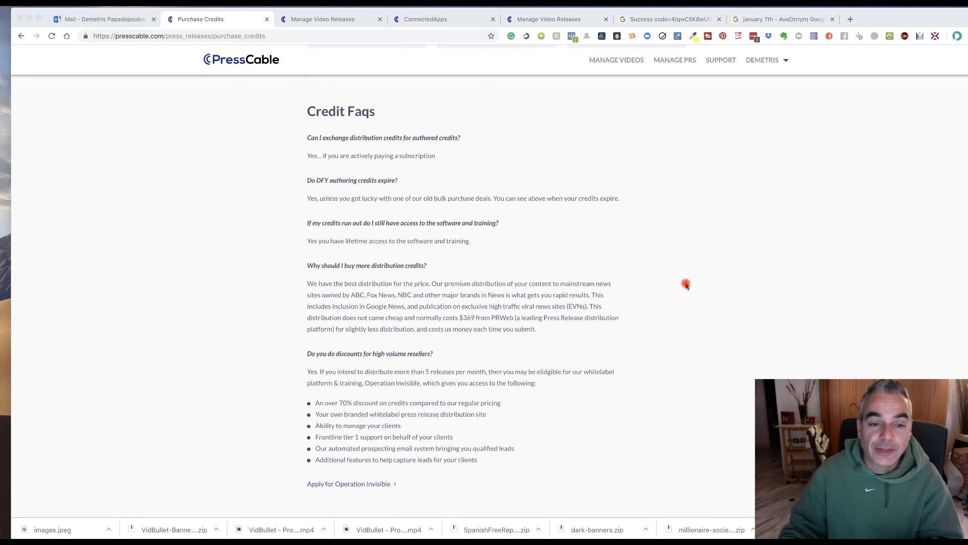
scroll(686, 284, down, 1)
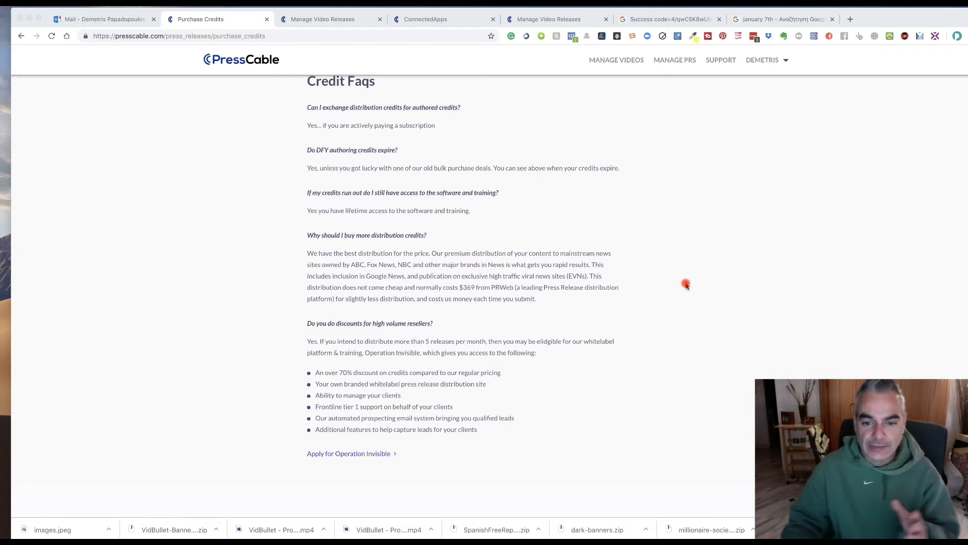
scroll(686, 285, up, 2)
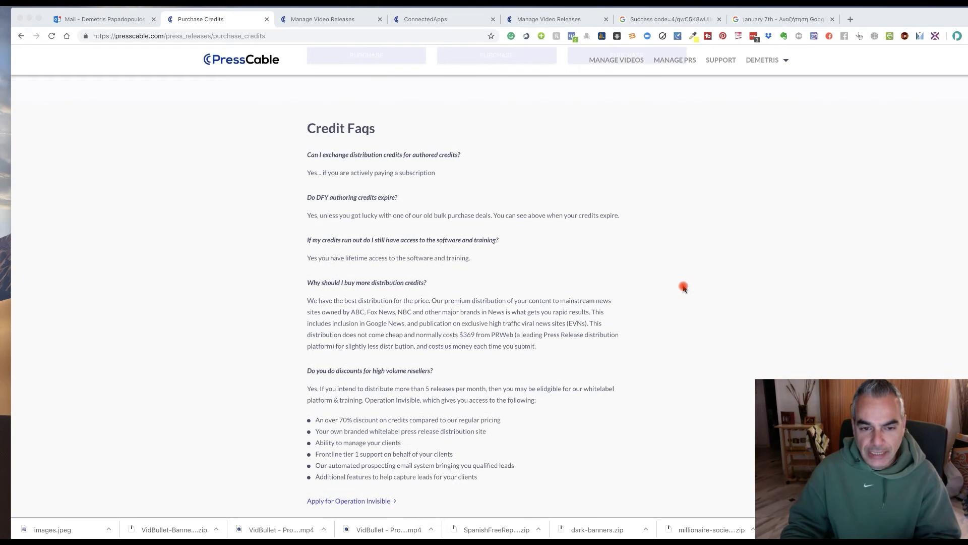
scroll(684, 288, down, 2)
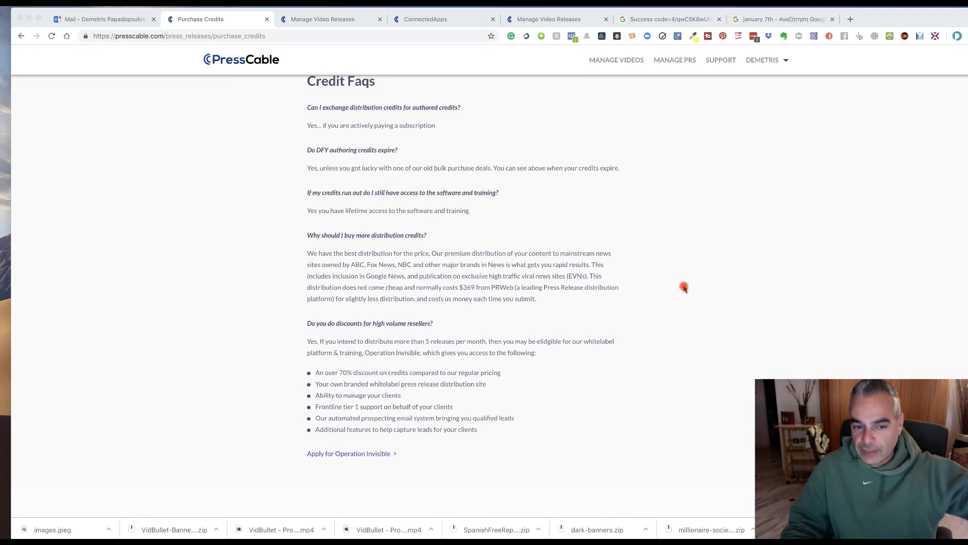
click(372, 262)
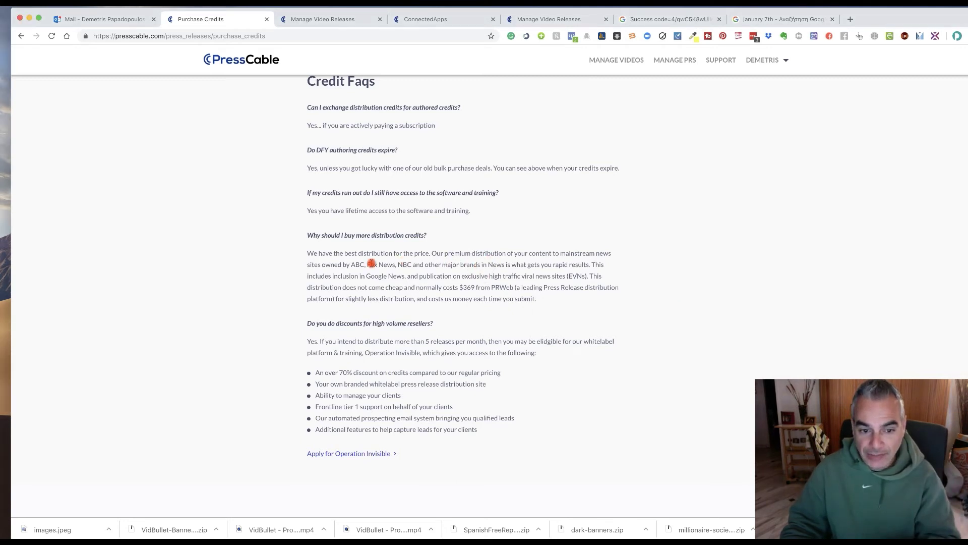
drag(314, 265, 528, 272)
Buy the single $157 distribution credit, opening PayPal checkout in a new tab.
scroll(529, 275, up, 6)
scroll(531, 276, down, 2)
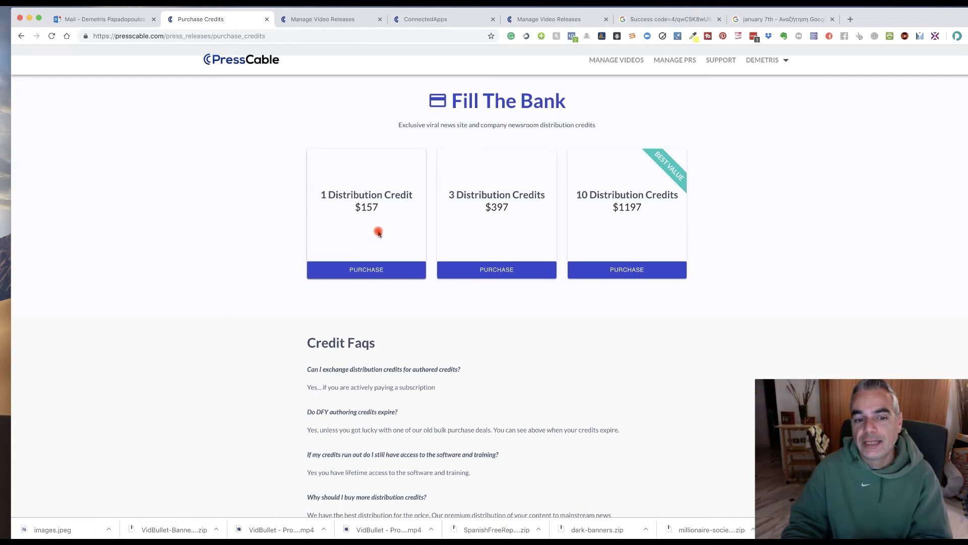
click(380, 272)
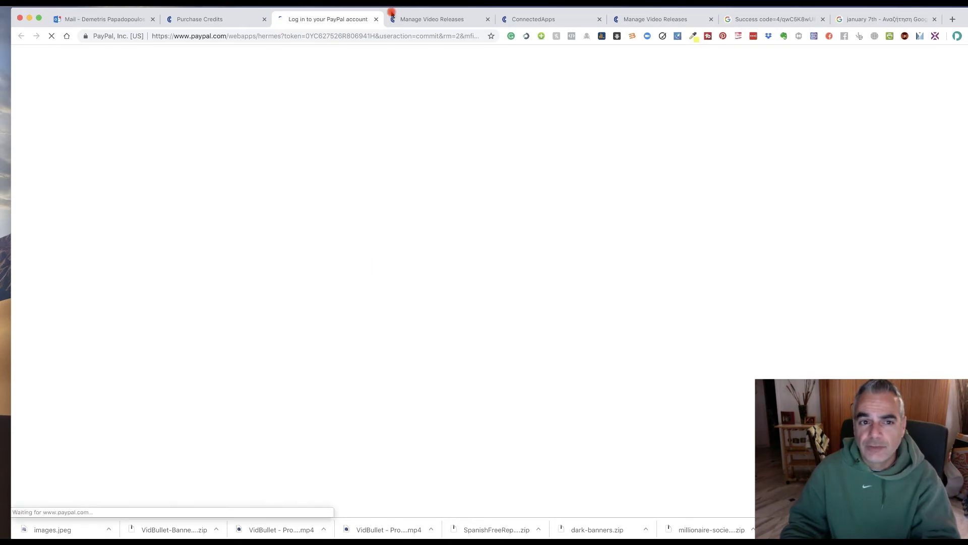
Read the Credit FAQs, then check the video releases list showing Traffficzion Launch as Processing.
click(241, 22)
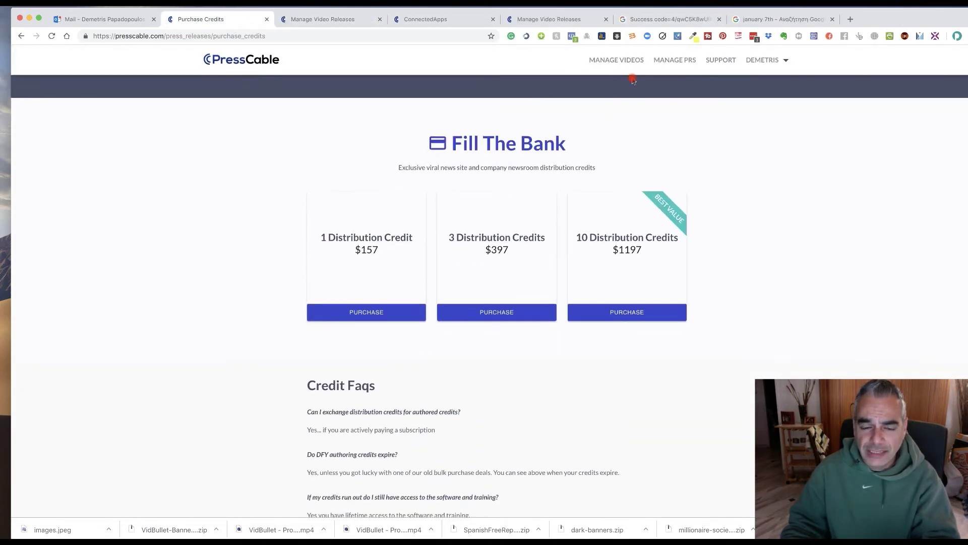
scroll(449, 328, down, 3)
scroll(451, 324, down, 2)
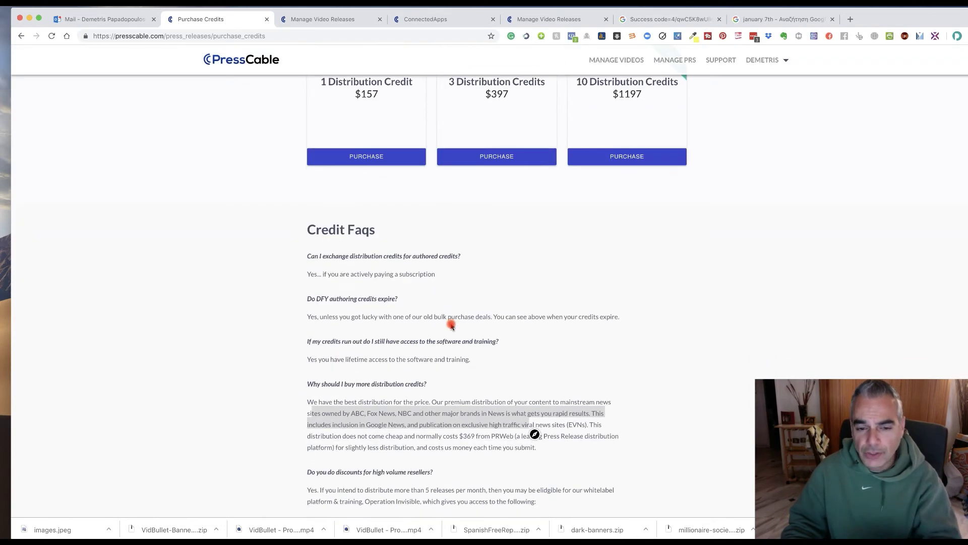
scroll(451, 325, down, 2)
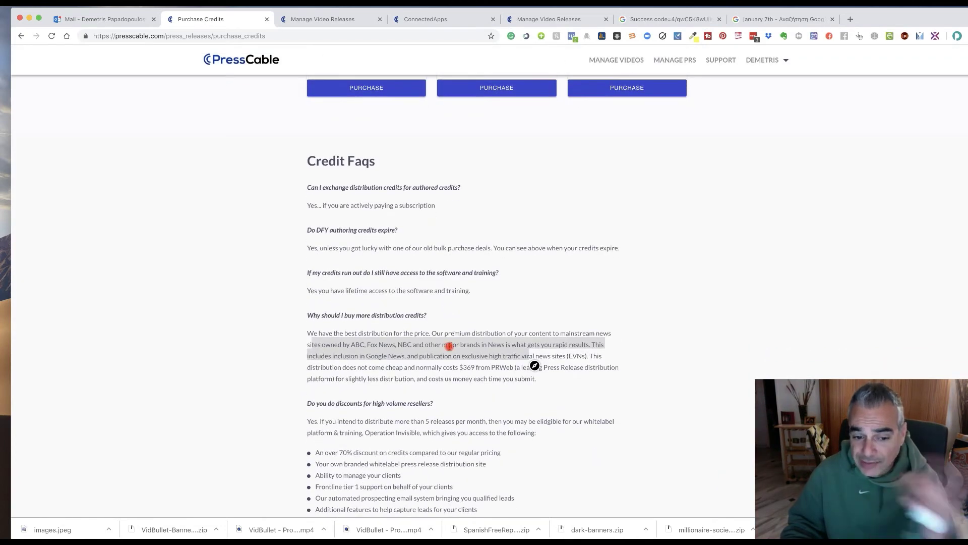
scroll(449, 346, down, 3)
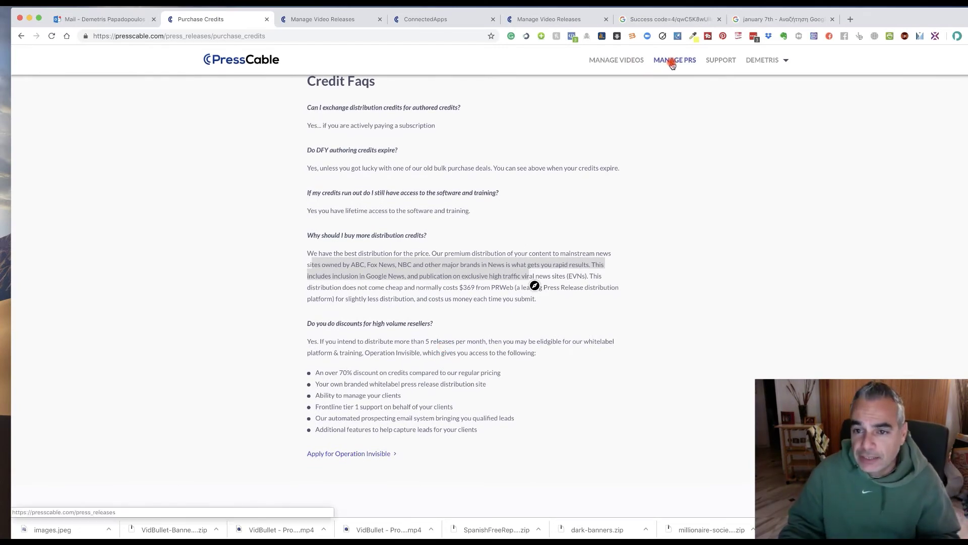
click(632, 64)
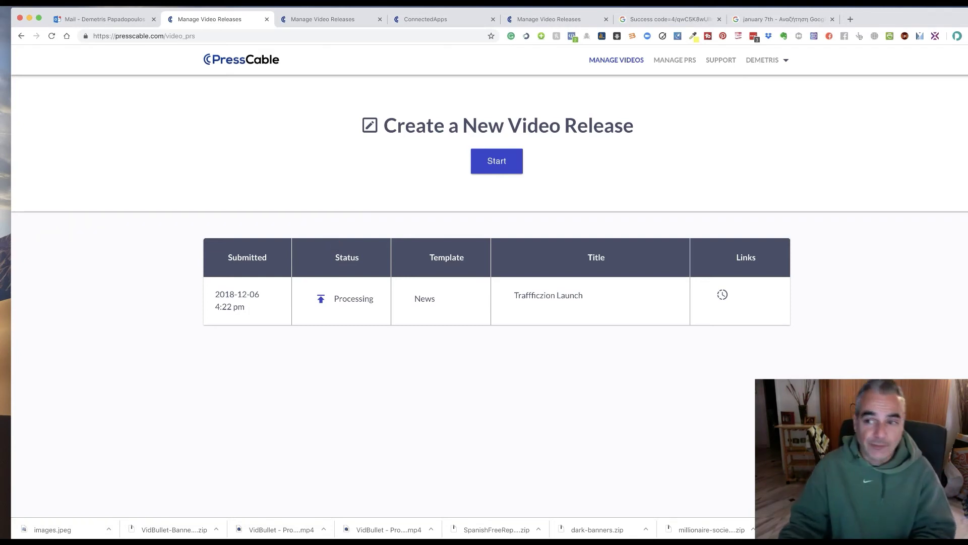
click(848, 19)
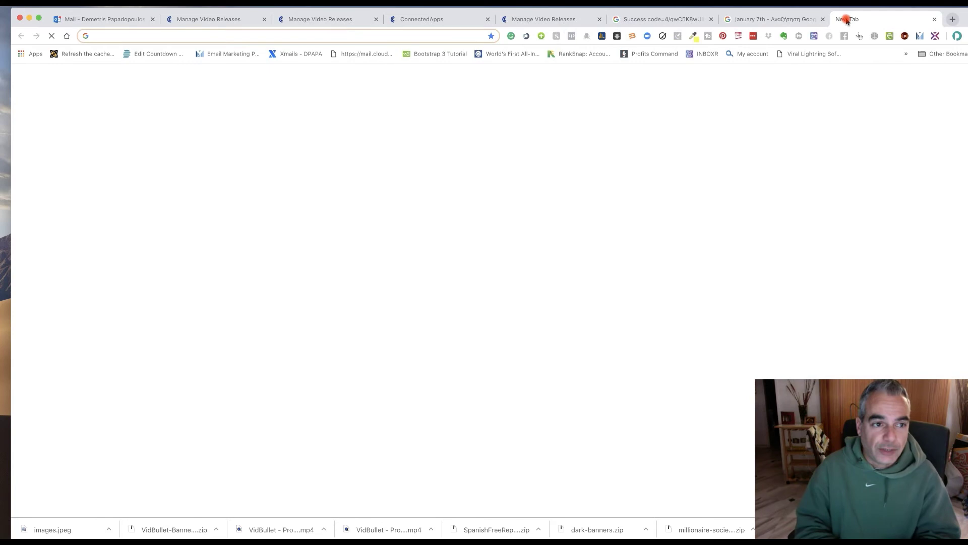
Go to the Fiverr website in the new tab.
text(fv)
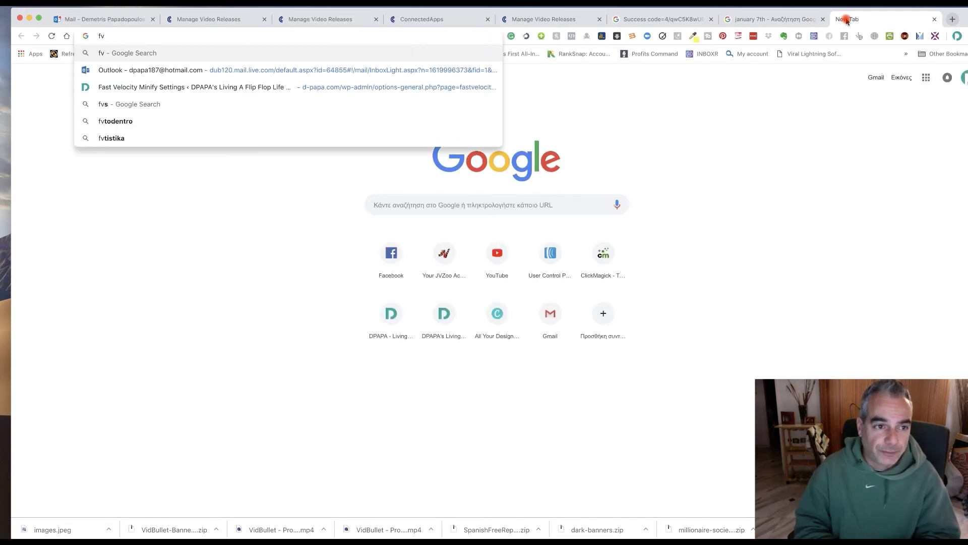
key(BackSpace)
text(iverr.com)
key(Return)
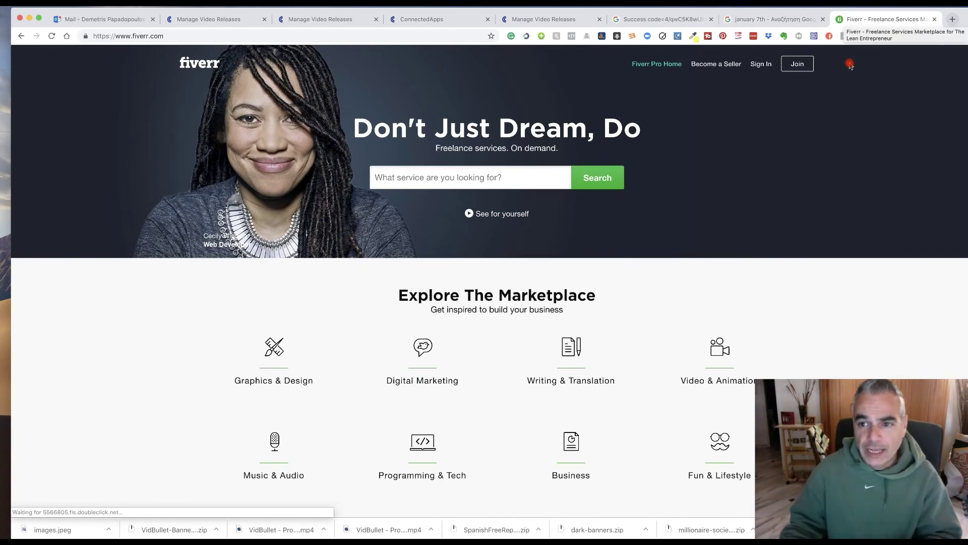
Search Fiverr for 'video creation', replacing the earlier 'video editing' query.
click(468, 178)
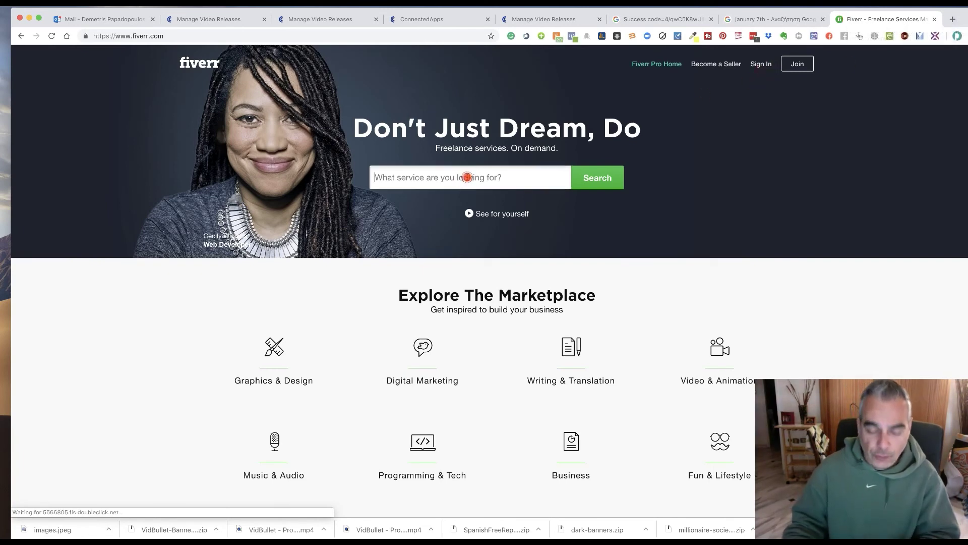
text(vi)
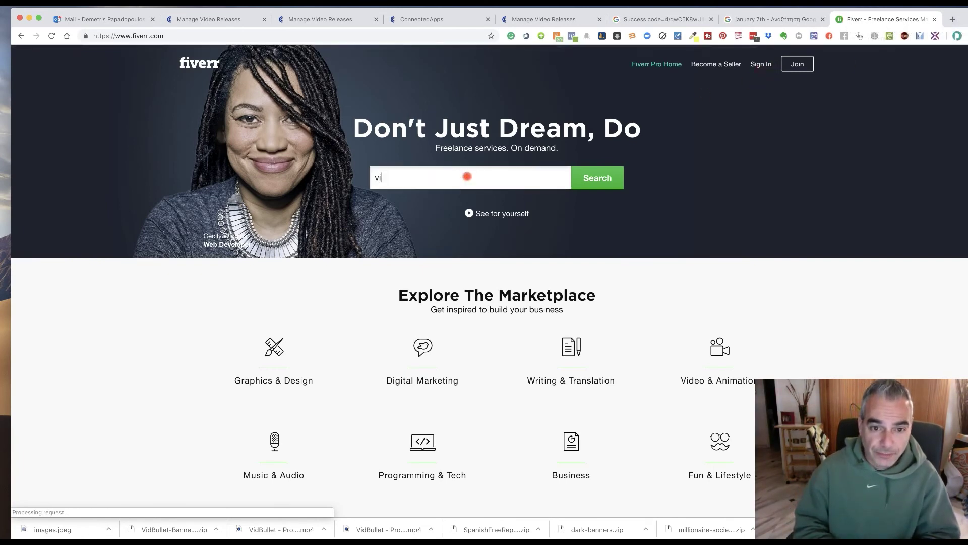
text(deo eid)
key(BackSpace)
key(BackSpace)
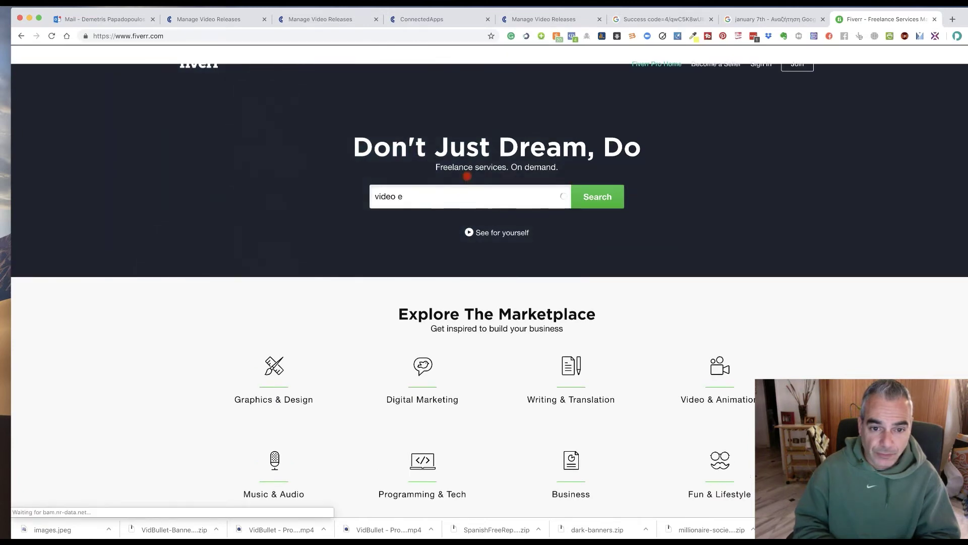
text(diting)
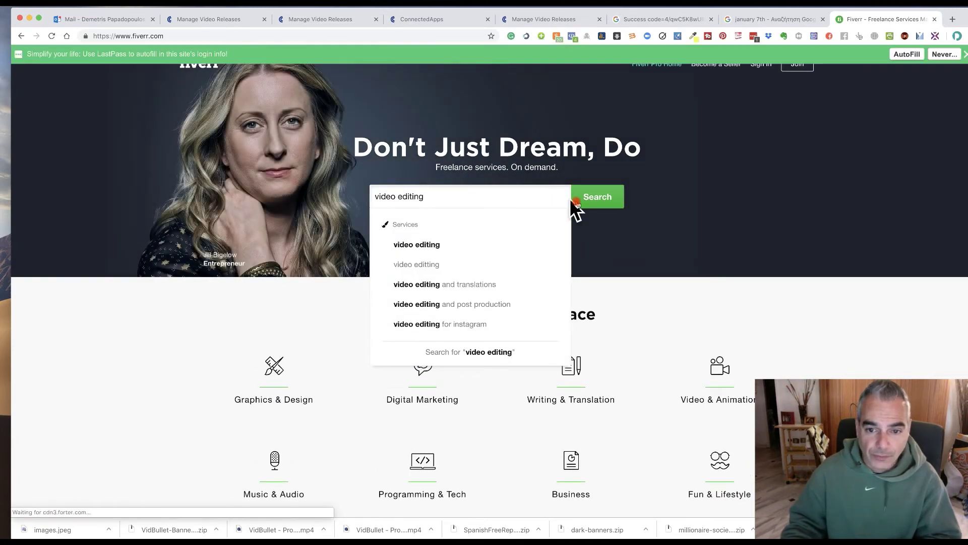
drag(457, 197, 384, 196)
key(BackSpace)
text(vide)
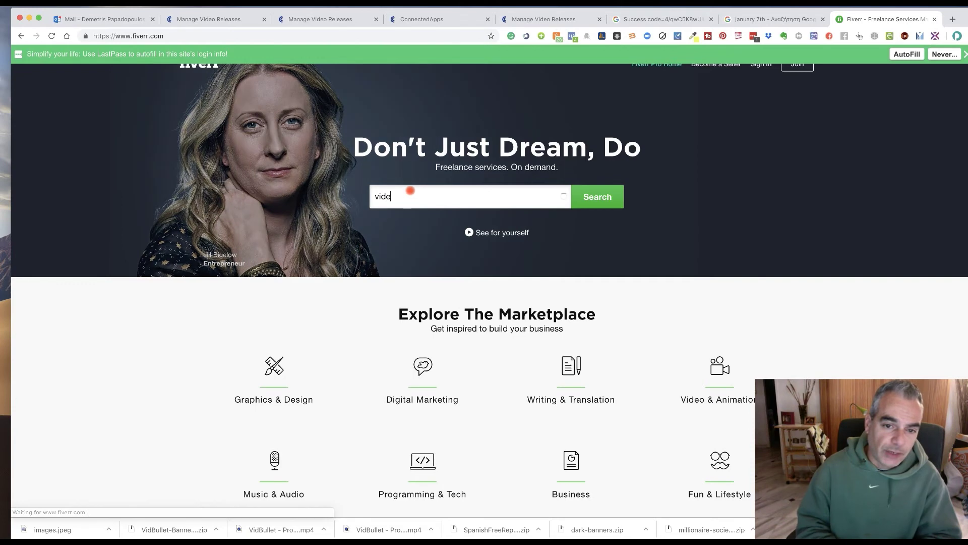
text(o creation)
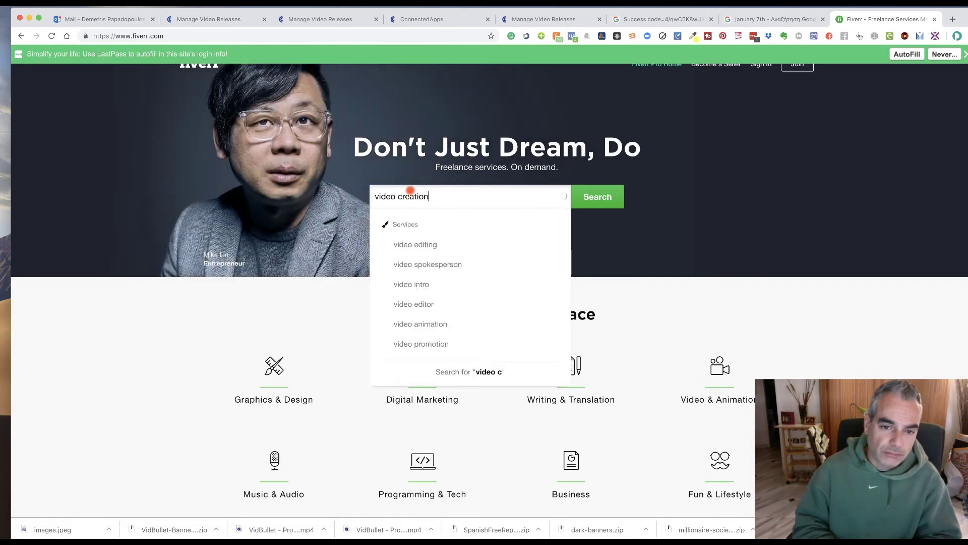
key(Return)
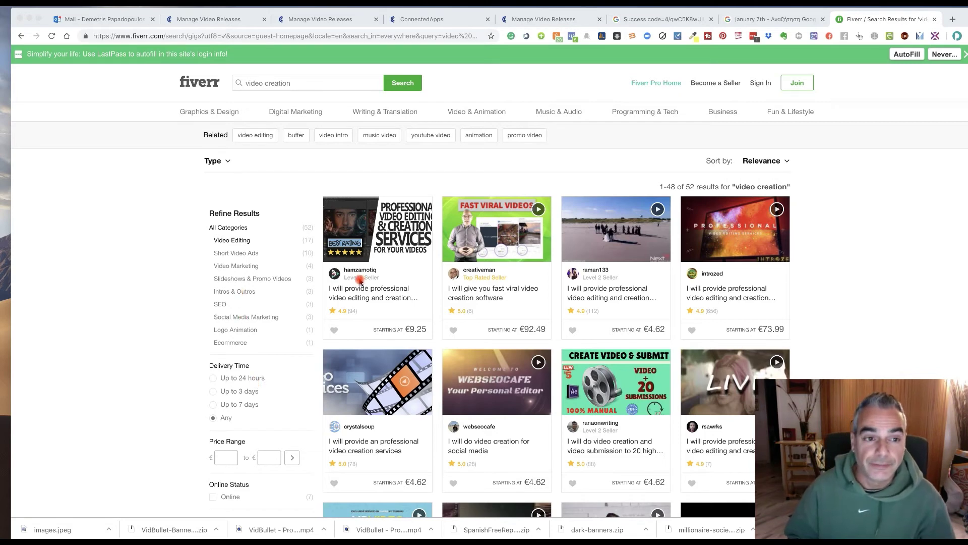
scroll(363, 282, down, 5)
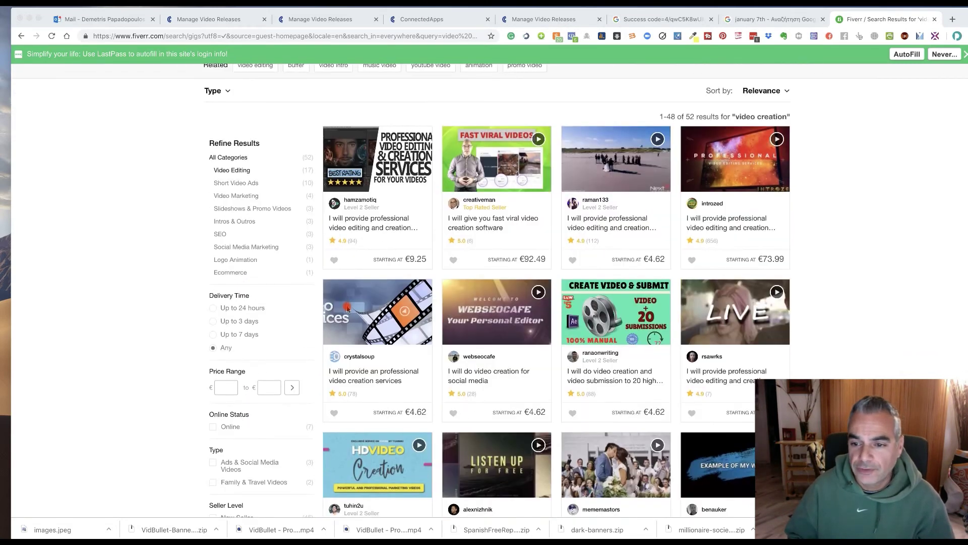
scroll(614, 227, down, 5)
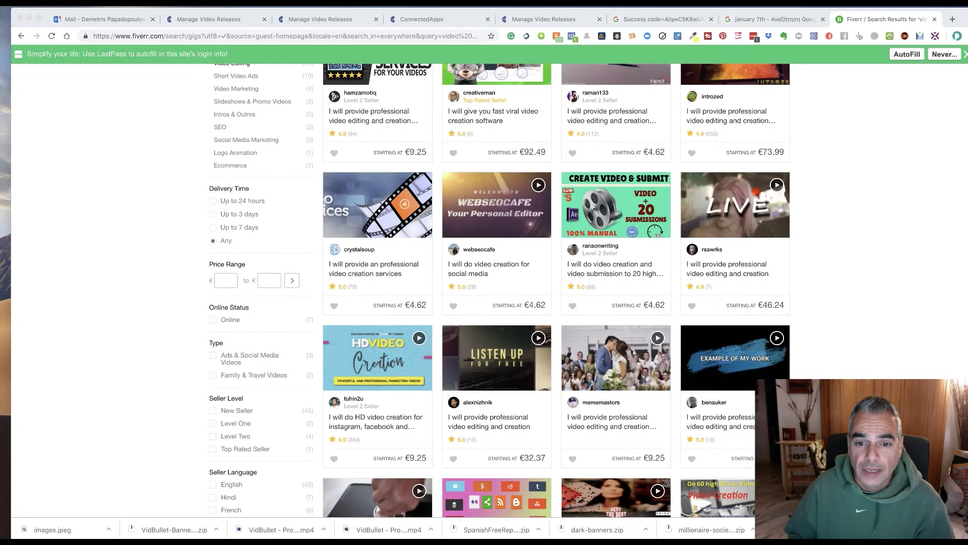
scroll(519, 223, down, 10)
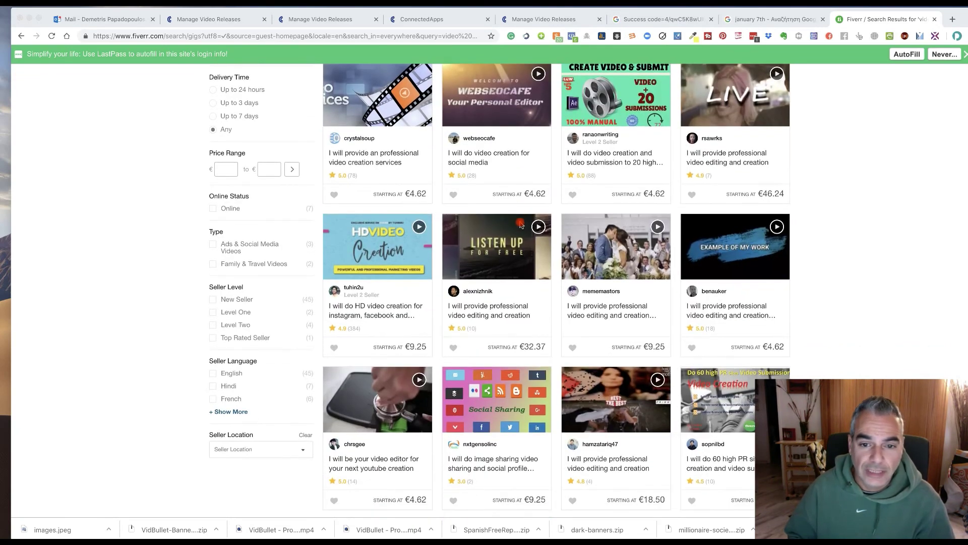
scroll(521, 224, down, 15)
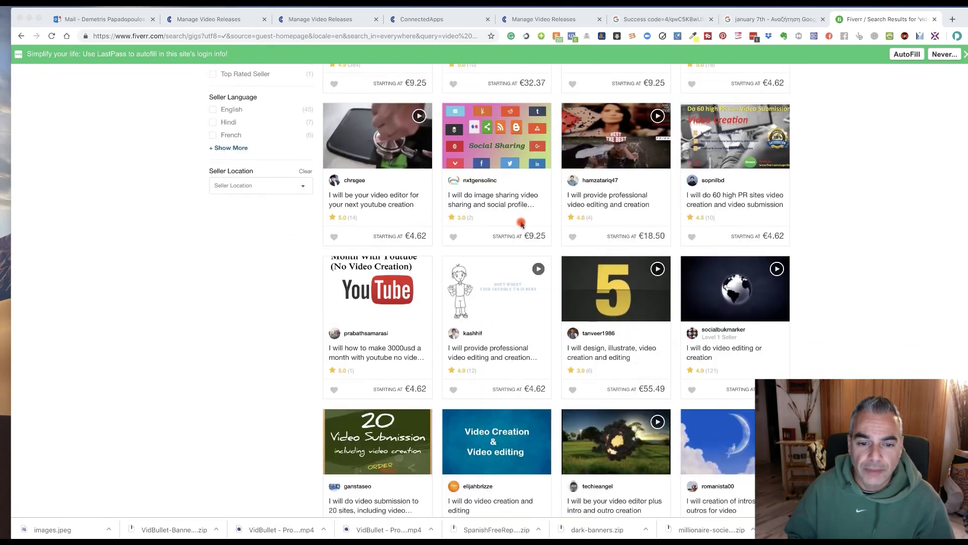
scroll(522, 225, down, 8)
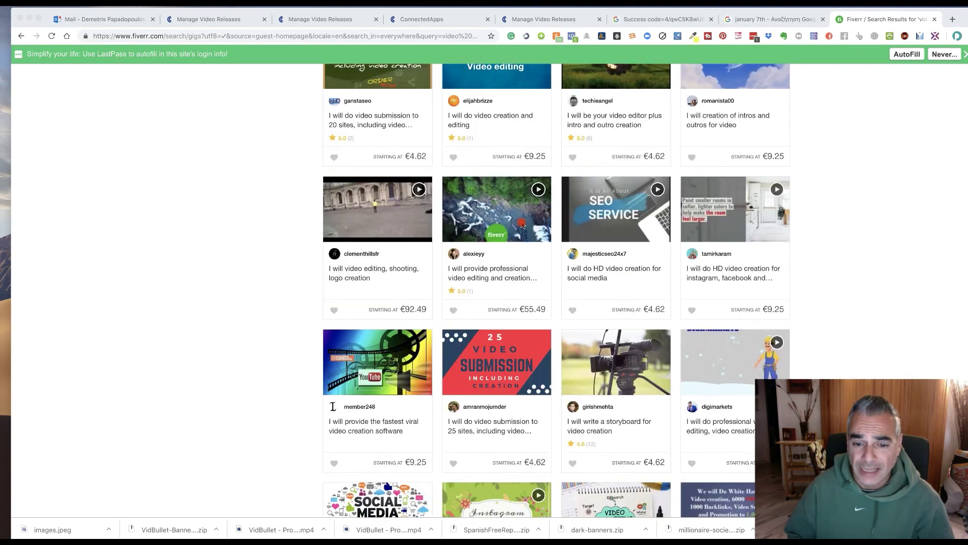
scroll(522, 223, down, 15)
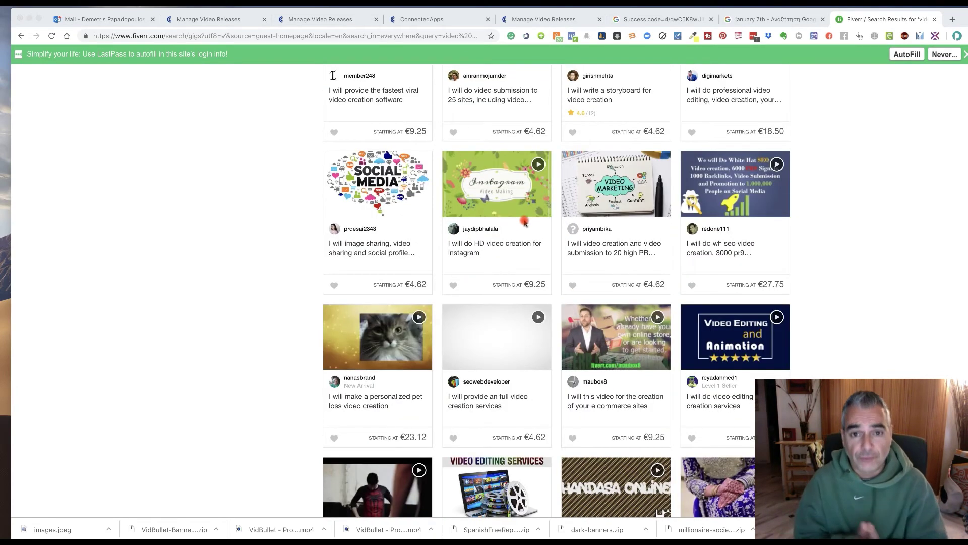
scroll(530, 225, down, 6)
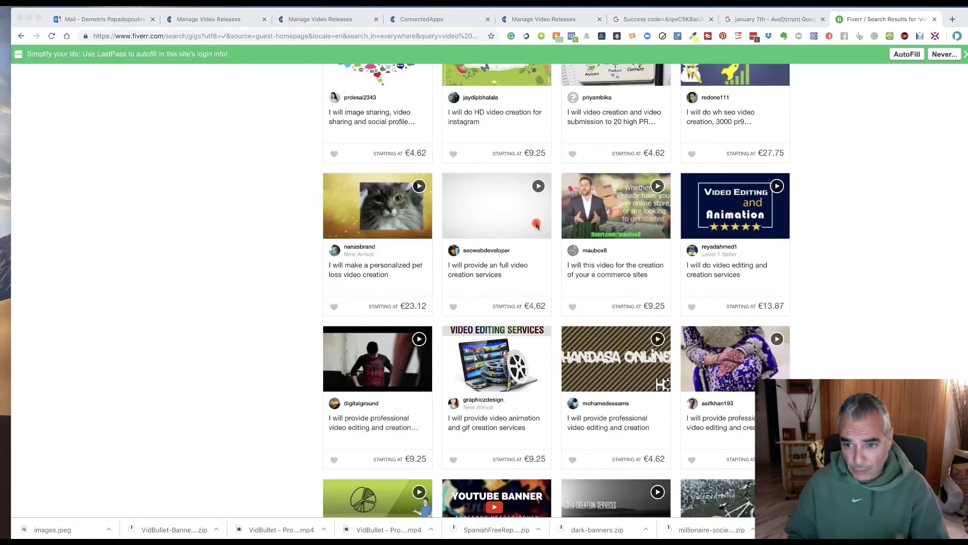
scroll(537, 225, up, 20)
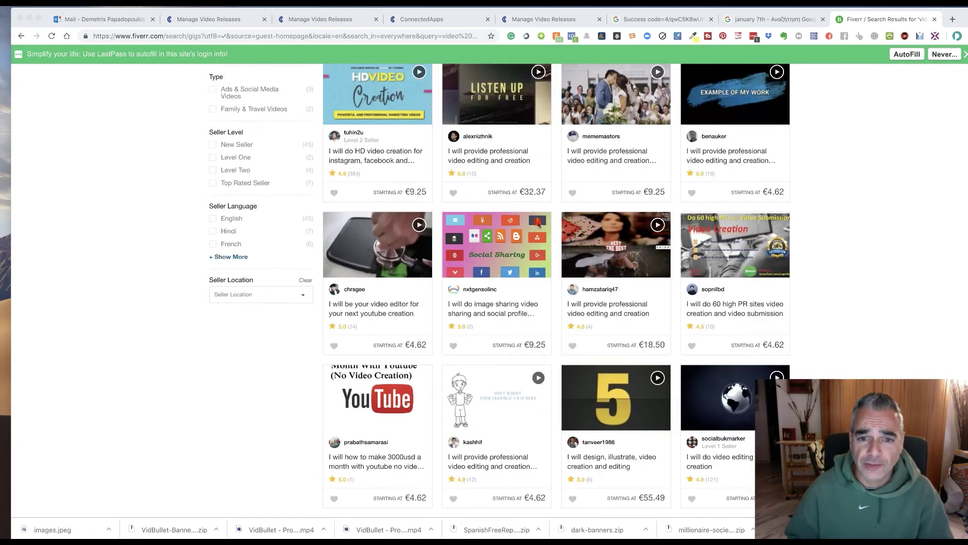
scroll(539, 225, up, 10)
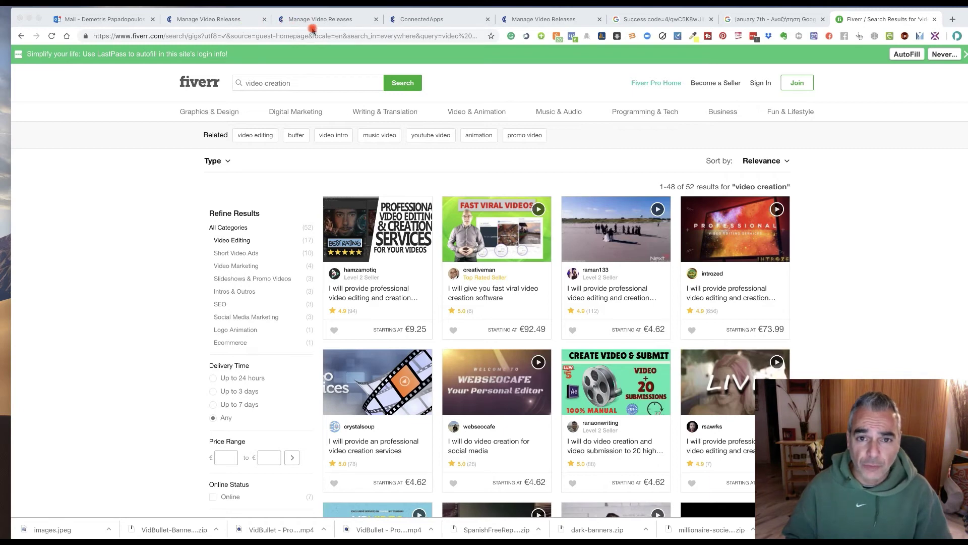
Back in PressCable's press releases, preview the example headlines, then open the VidBullet training.
click(529, 20)
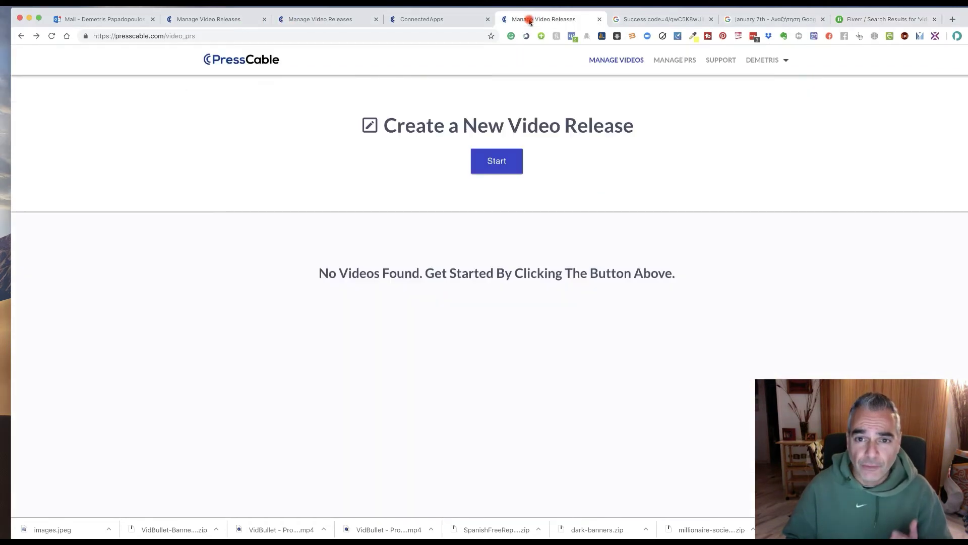
click(687, 60)
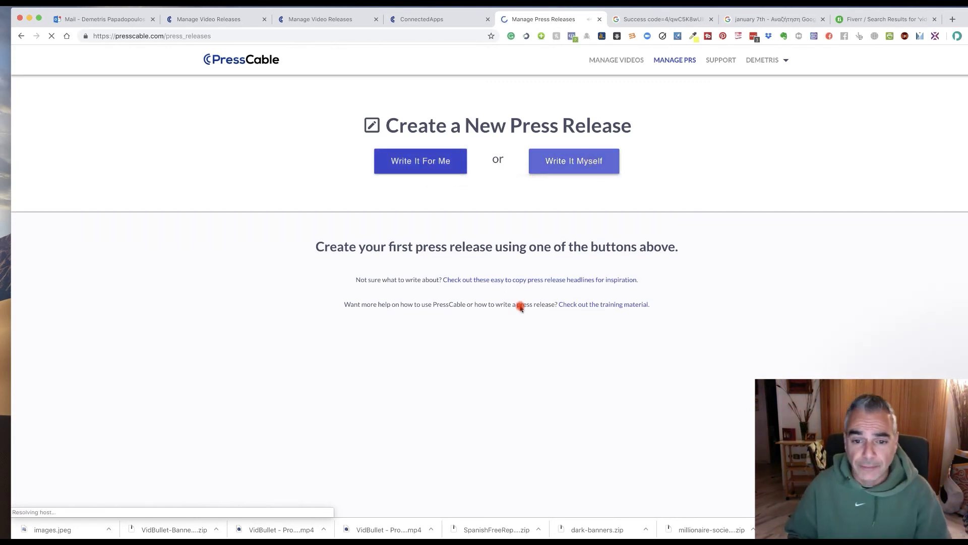
click(538, 280)
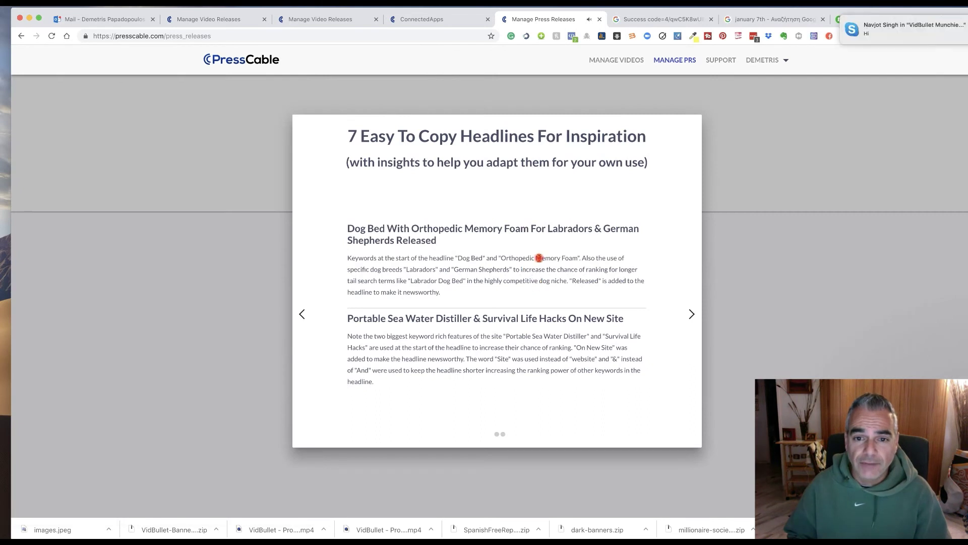
click(779, 213)
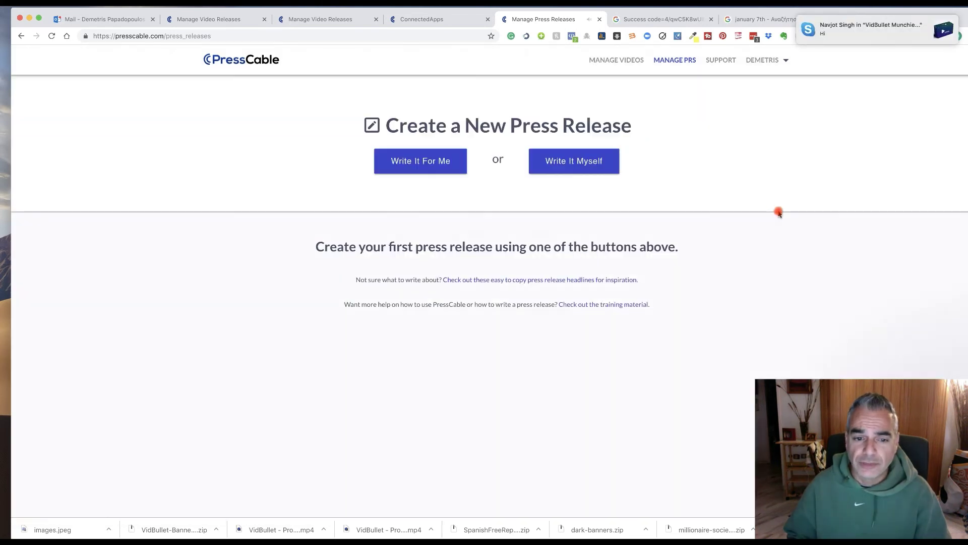
click(600, 305)
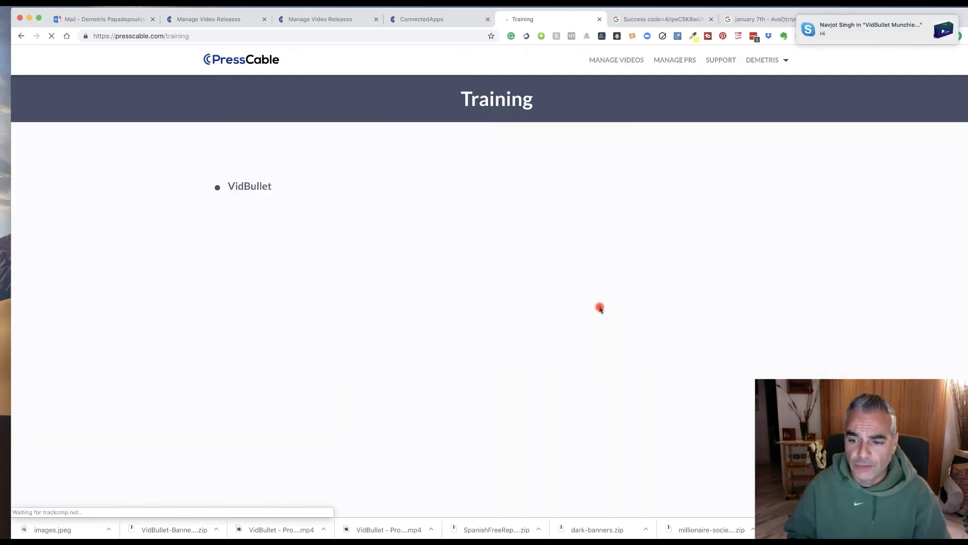
click(252, 187)
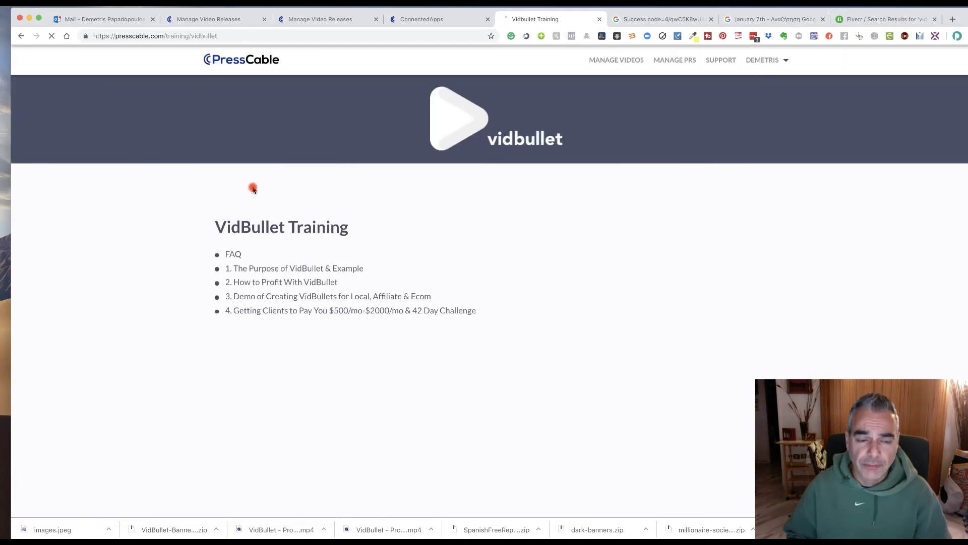
Step through VidBullet lessons 1–4 and back, then expand the FAQ about connecting a different channel.
click(308, 272)
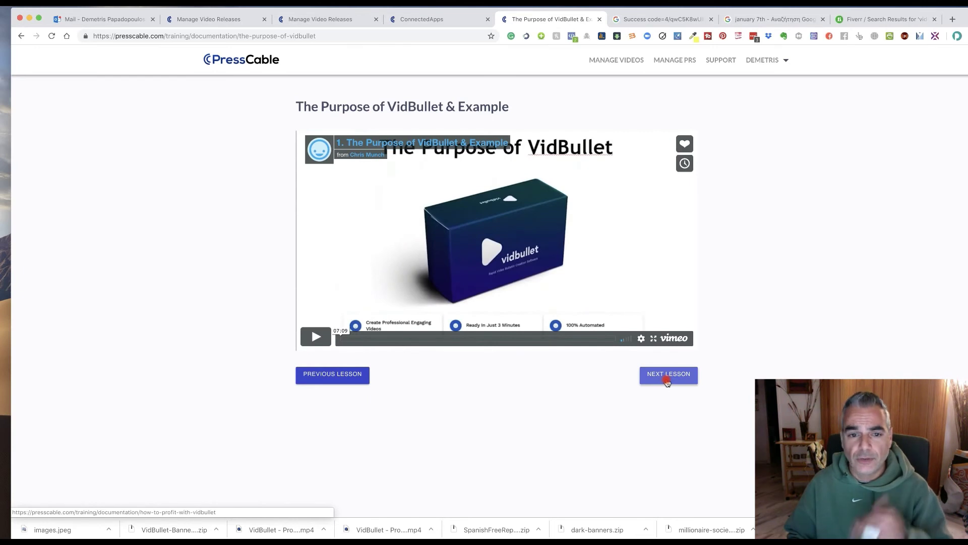
click(668, 382)
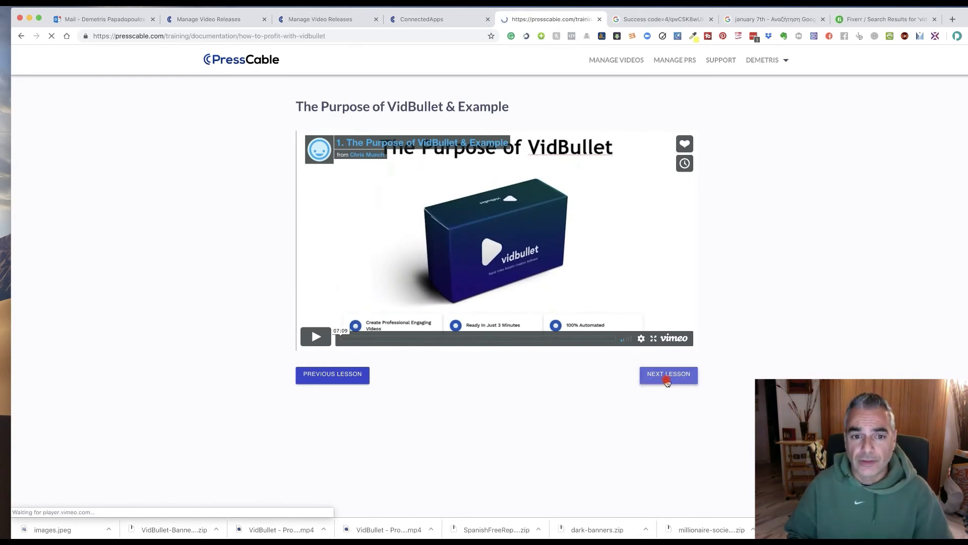
click(667, 382)
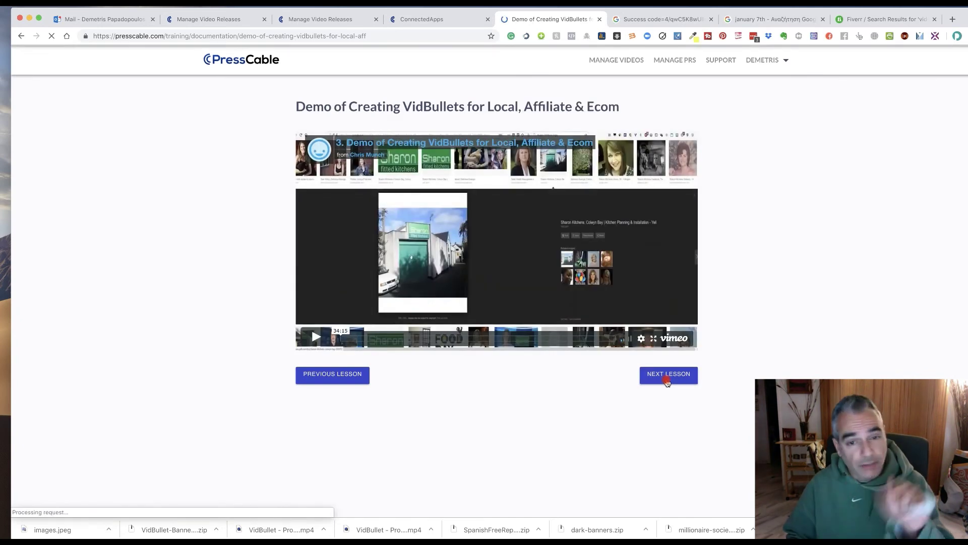
click(667, 381)
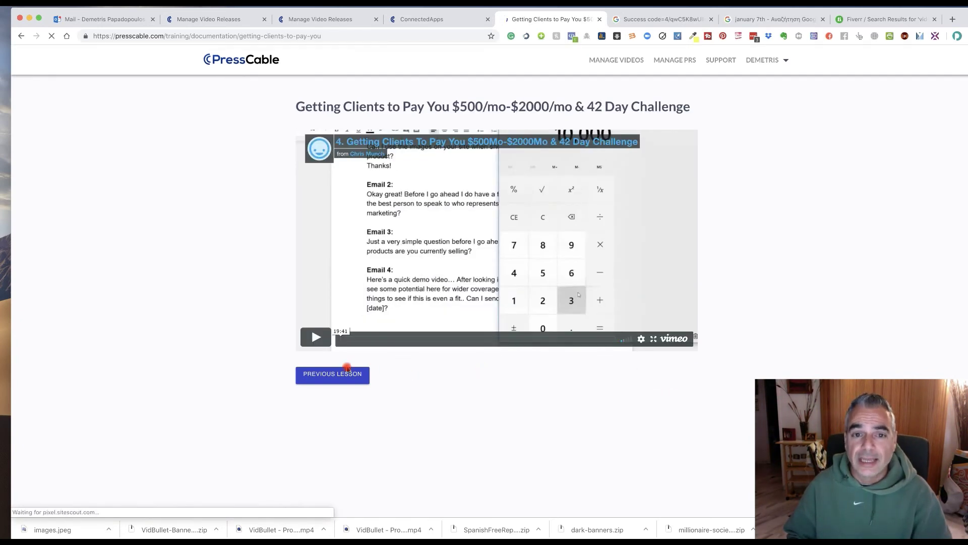
click(334, 376)
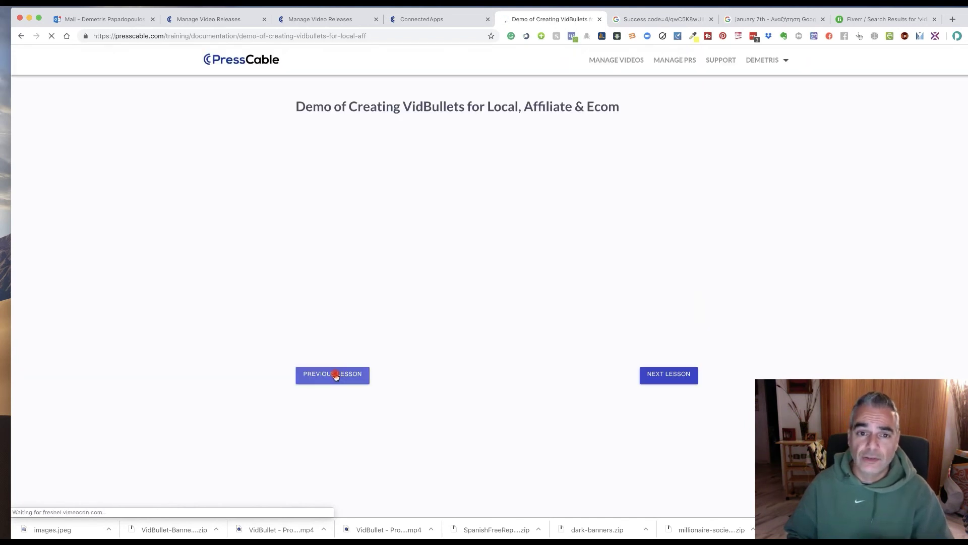
click(335, 375)
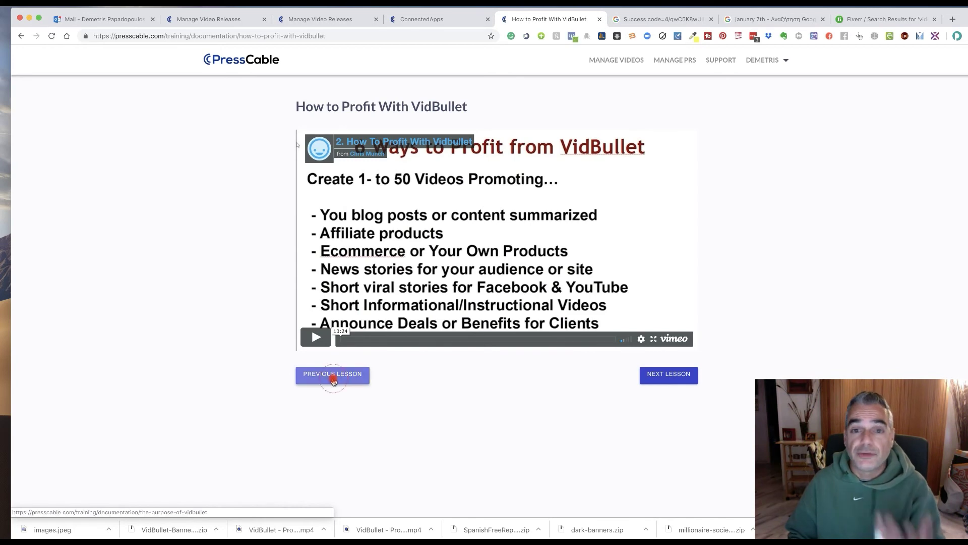
click(334, 377)
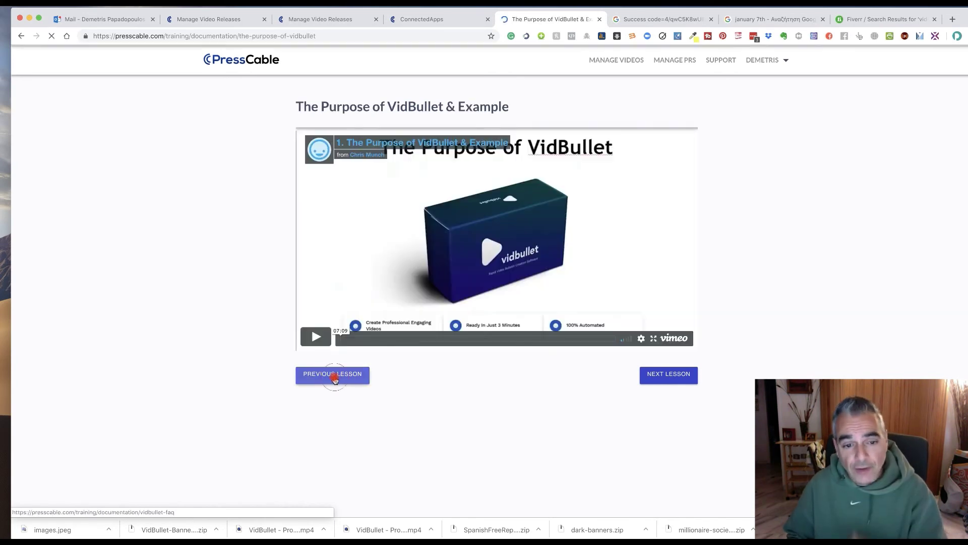
click(335, 377)
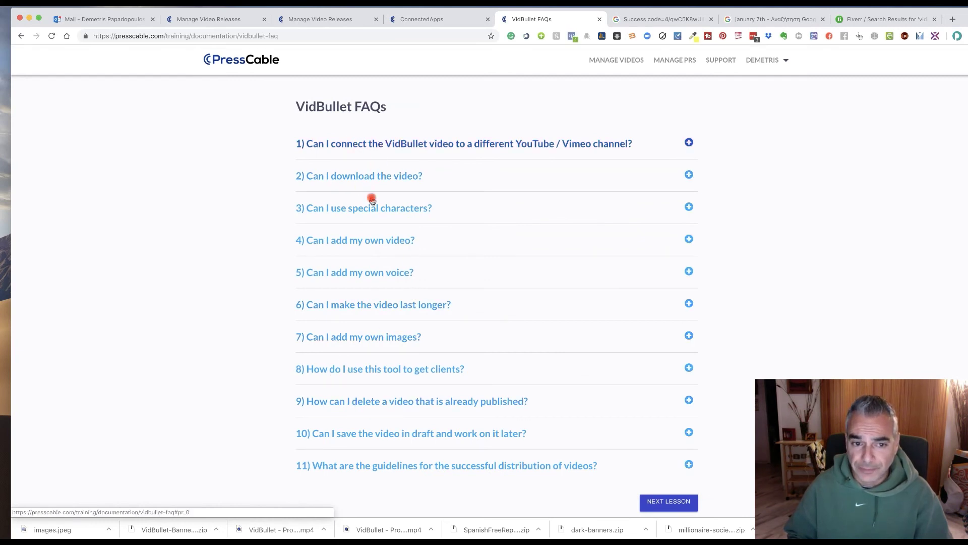
click(690, 143)
Expand the FAQ answers on downloading, special characters, own video, own voice and longer videos.
scroll(323, 172, up, 1)
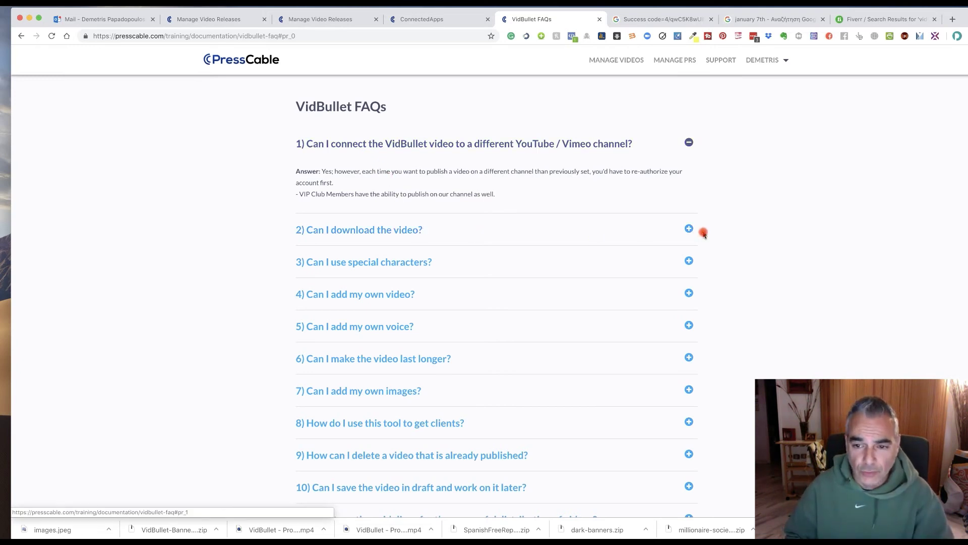
click(688, 228)
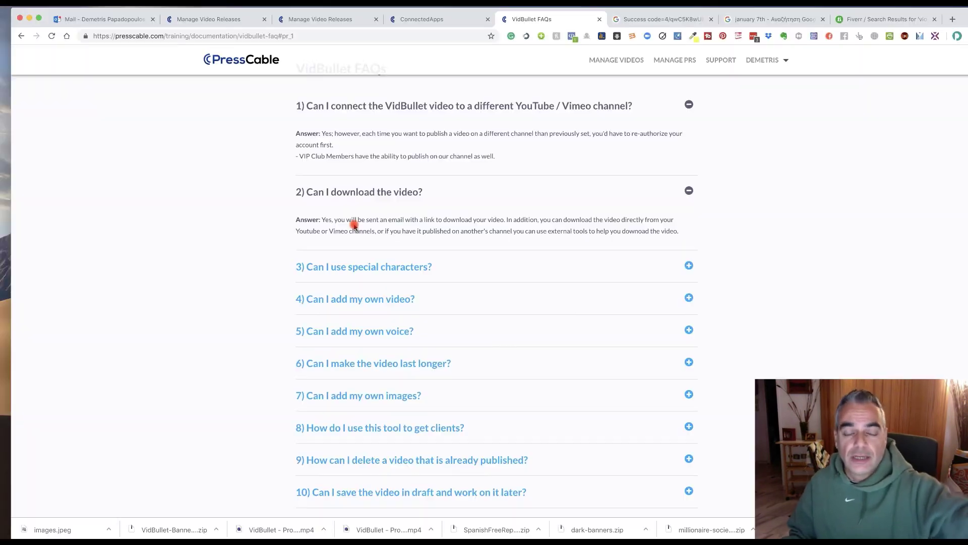
click(603, 277)
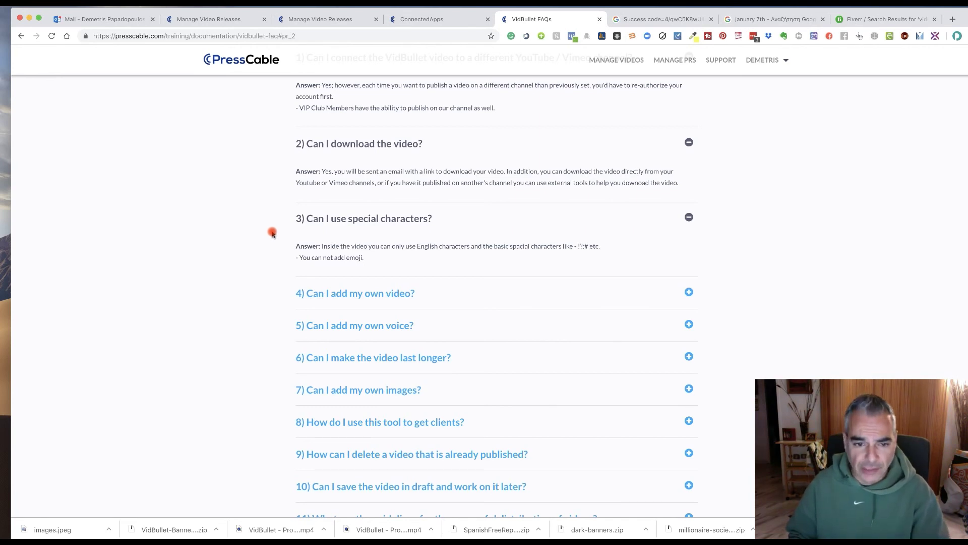
click(689, 292)
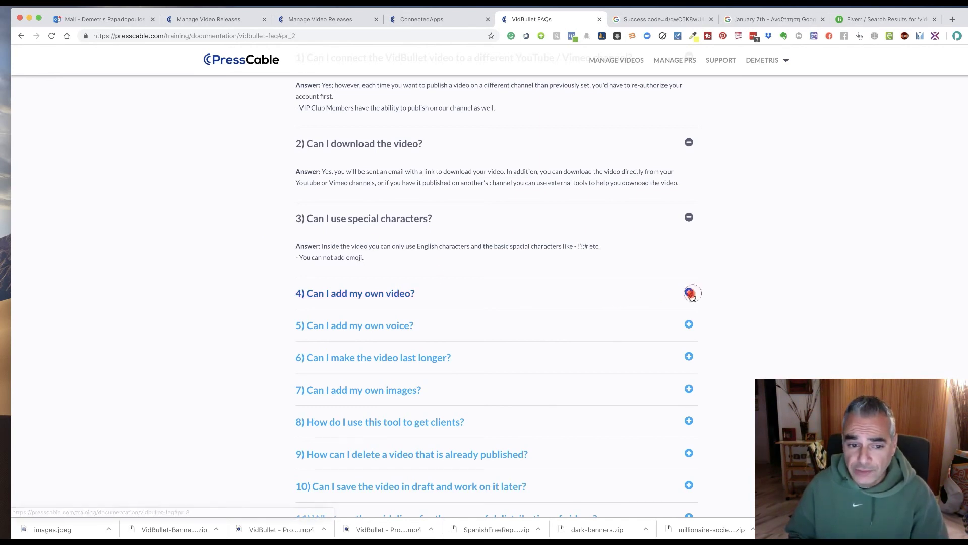
scroll(370, 257, up, 1)
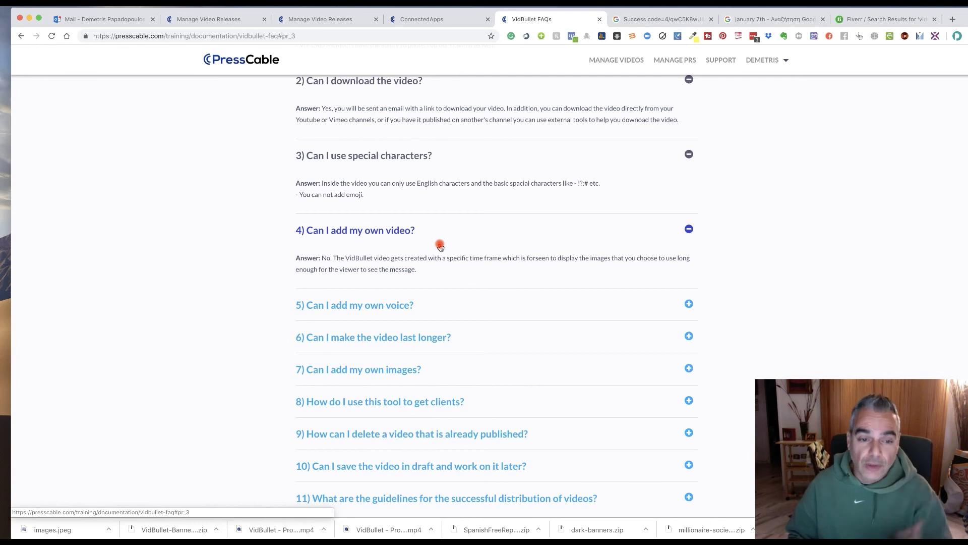
click(687, 306)
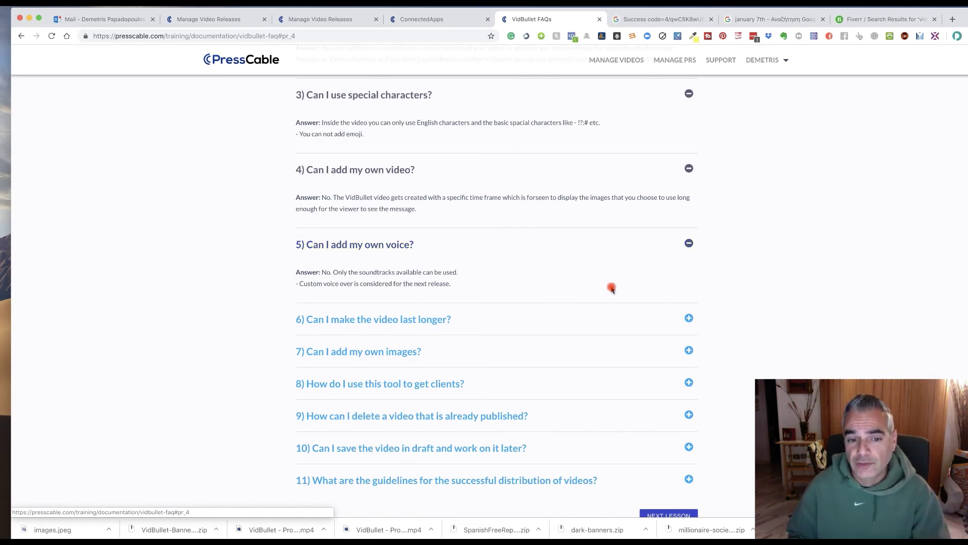
click(689, 319)
scroll(655, 313, down, 3)
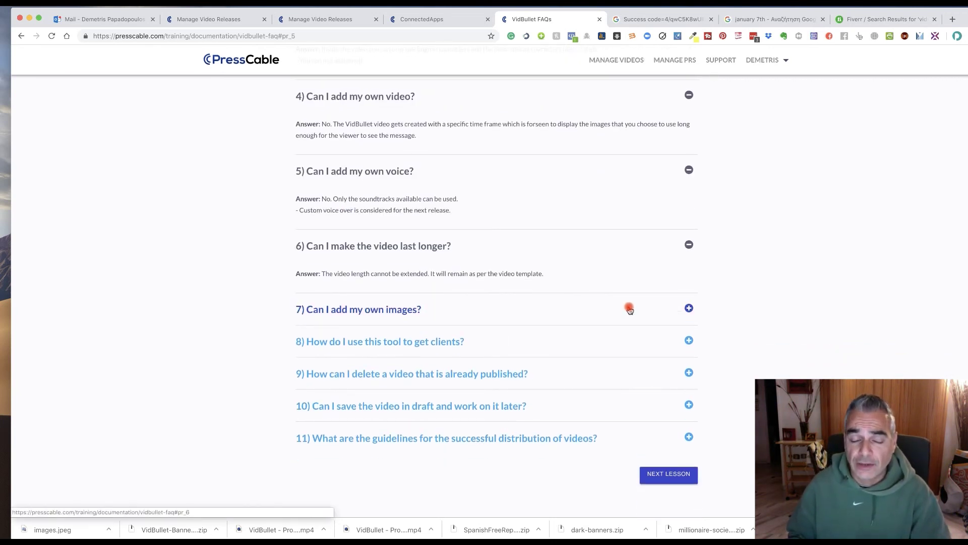
Expand the FAQ answers on adding your own images, getting clients, and deleting a published video.
click(687, 309)
scroll(641, 308, down, 2)
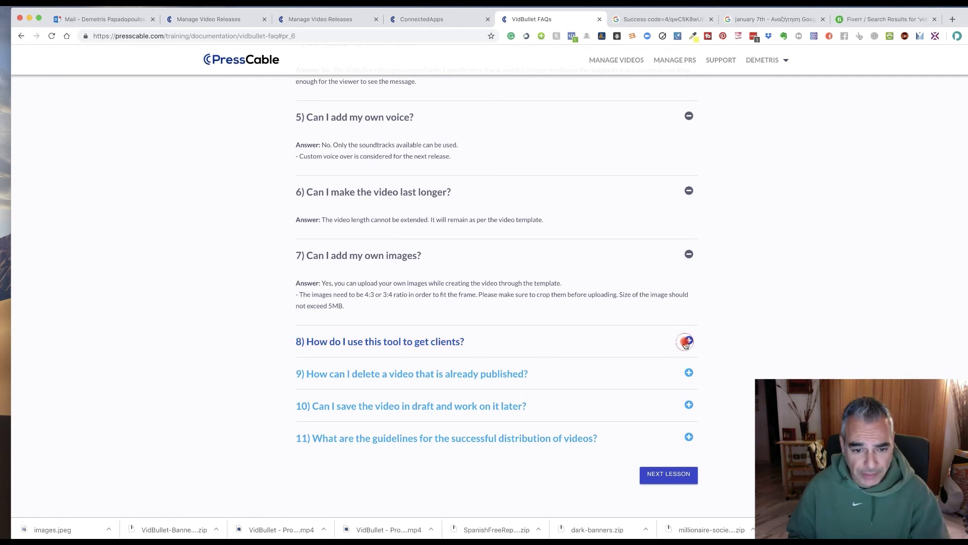
click(687, 339)
scroll(580, 312, down, 2)
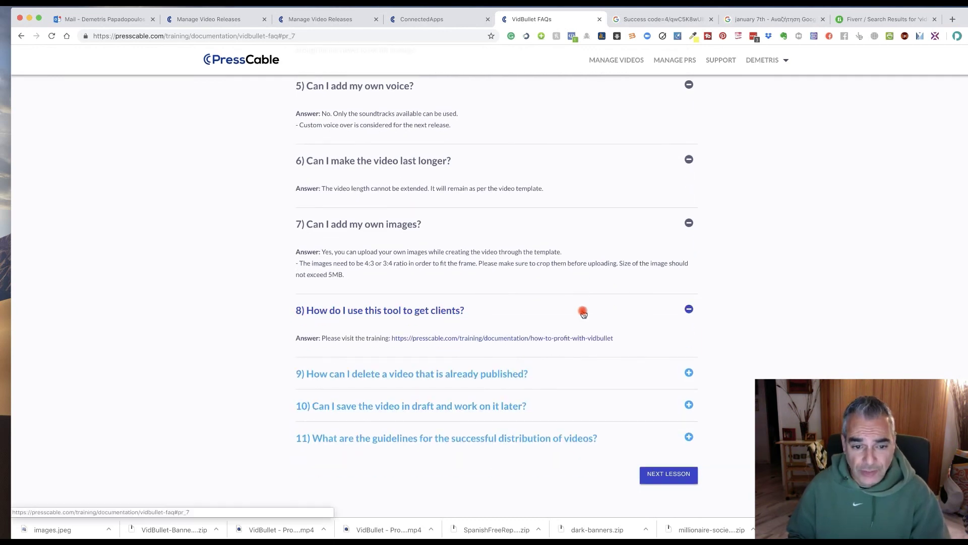
click(688, 373)
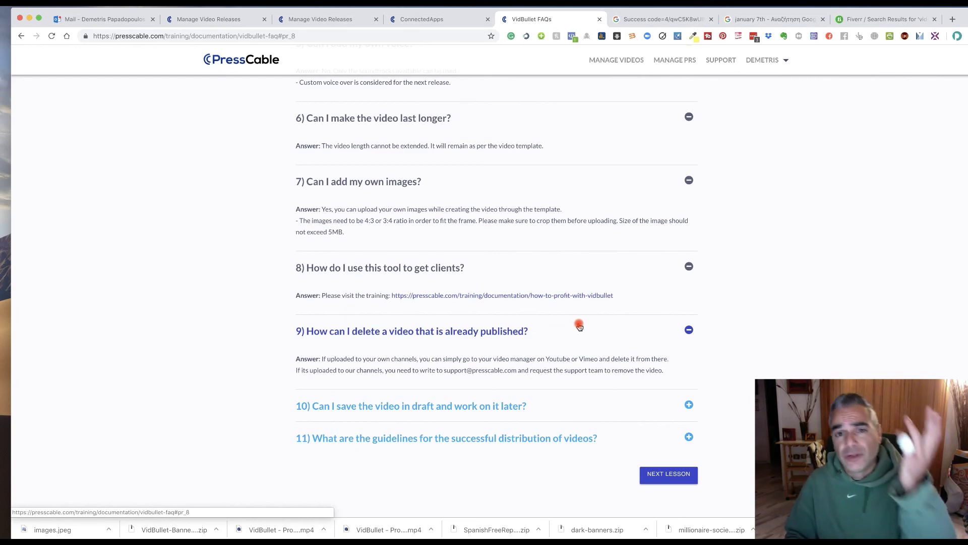
Expand the saving-a-draft and distribution-guidelines answers, then go to The Purpose of VidBullet & Example lesson.
click(689, 404)
scroll(615, 364, down, 1)
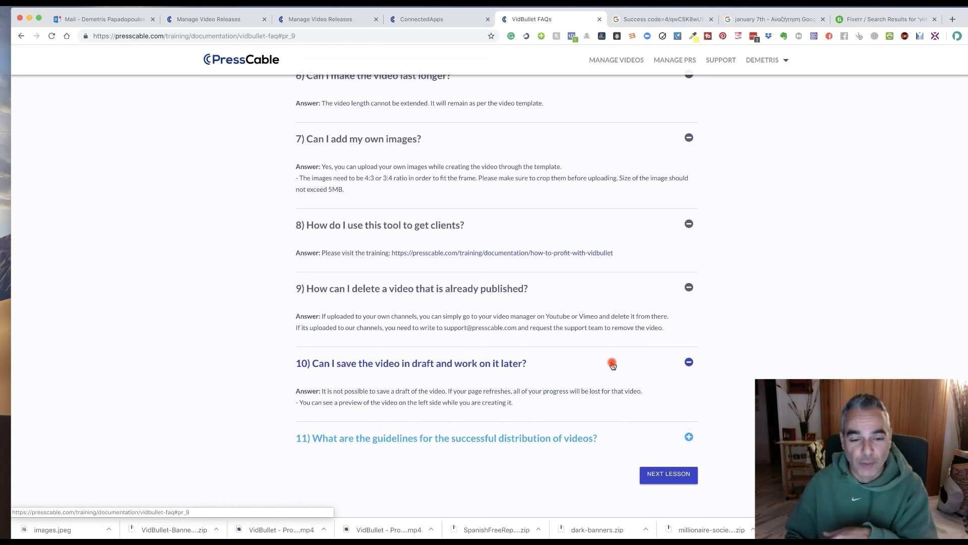
click(684, 439)
scroll(581, 402, down, 3)
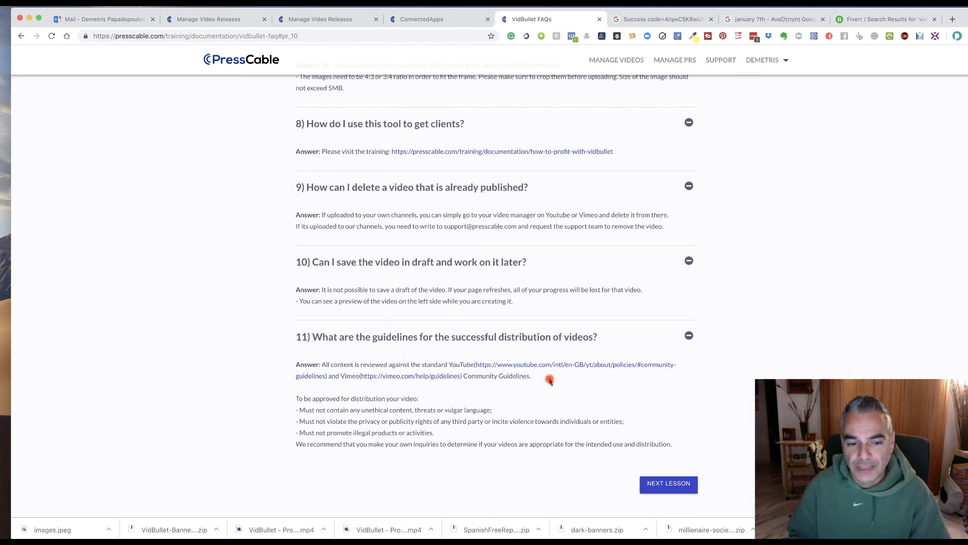
scroll(549, 381, down, 1)
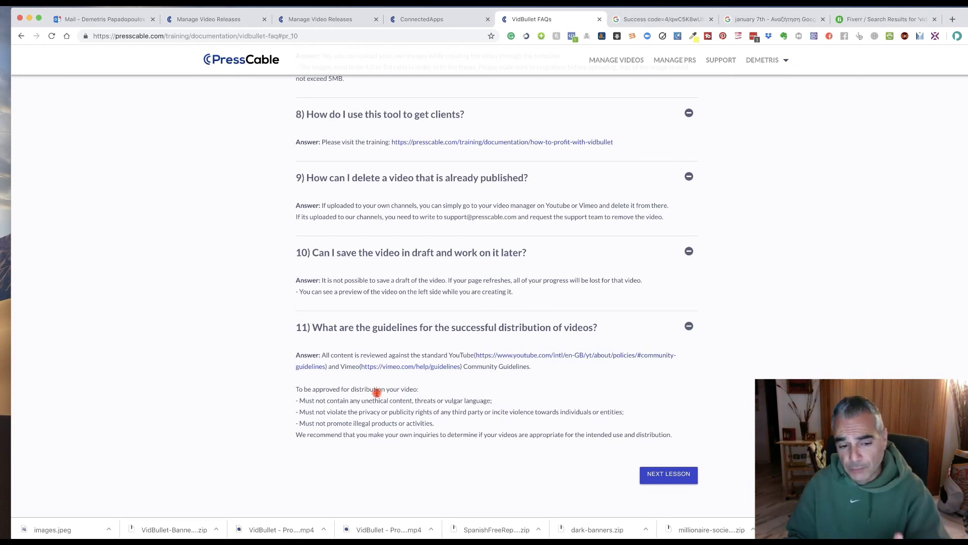
click(655, 483)
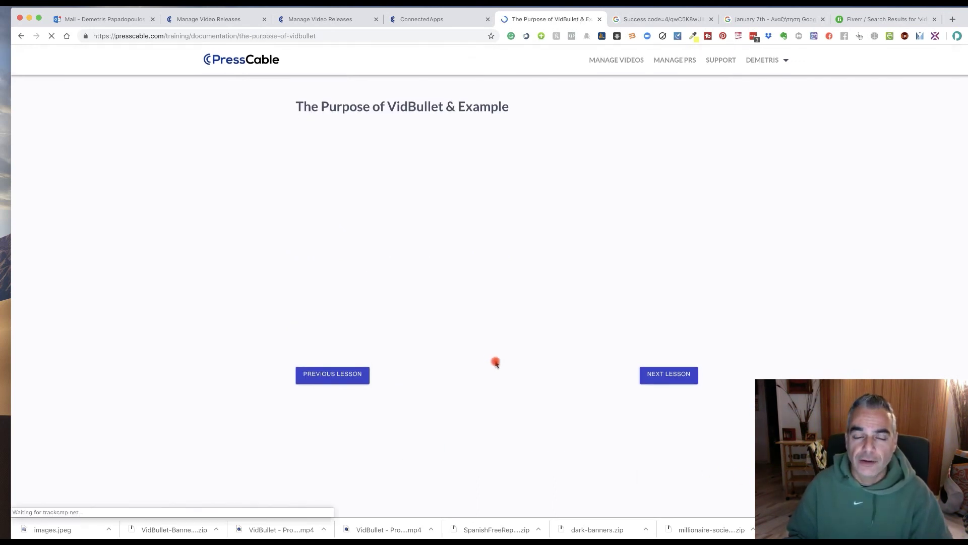